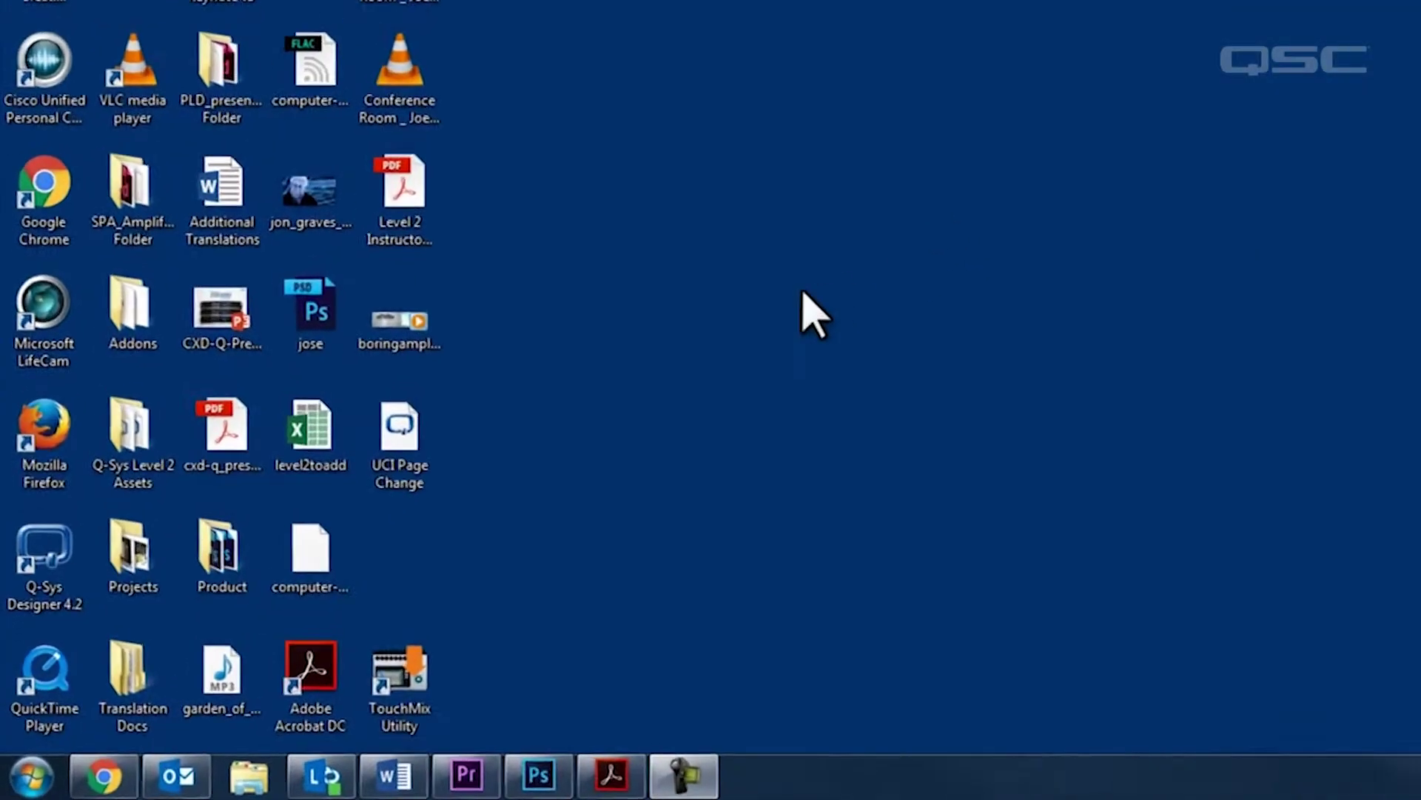
- Browse from Start > Computer to Documents > Q-Sys Designer 5.0 to find the POTS and VoIP designs
click(26, 780)
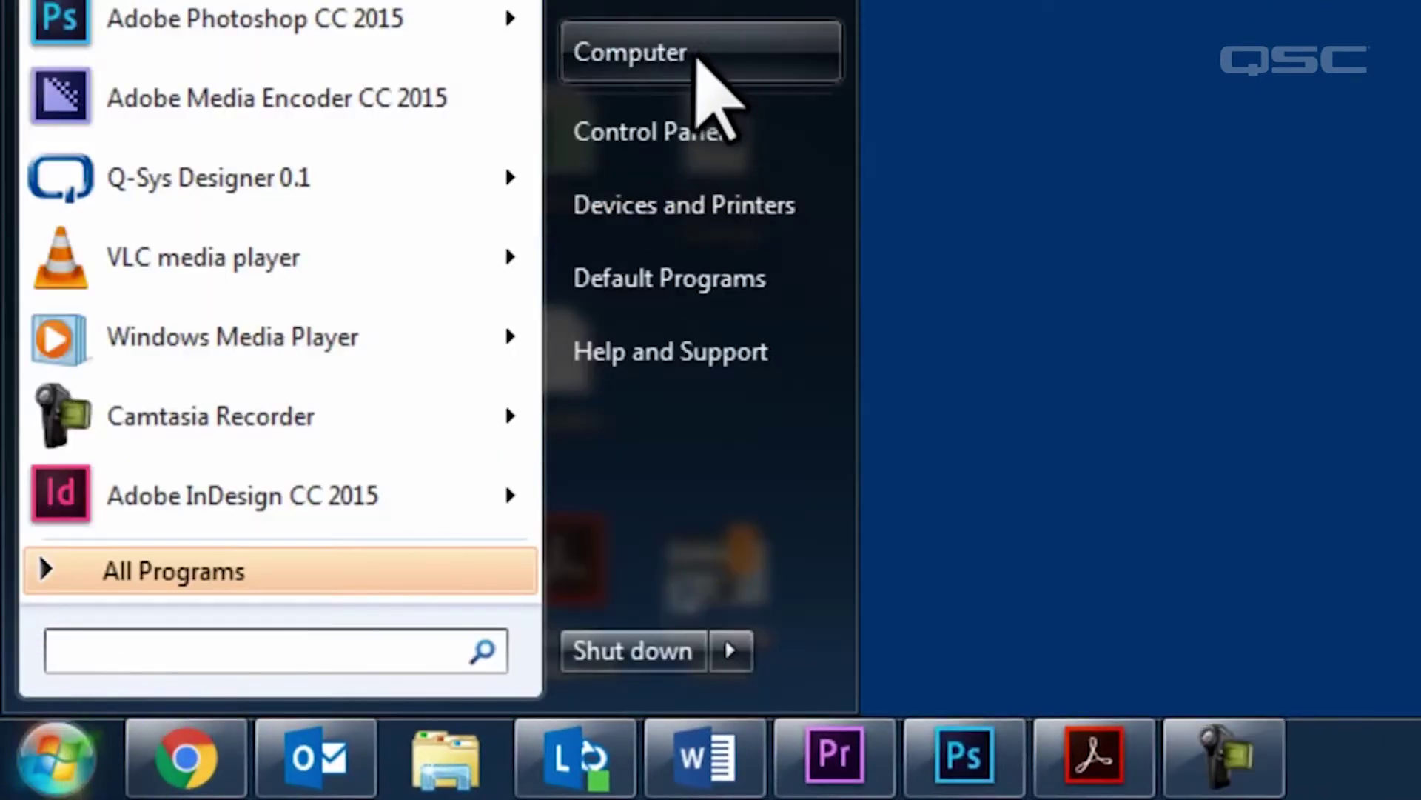
click(703, 54)
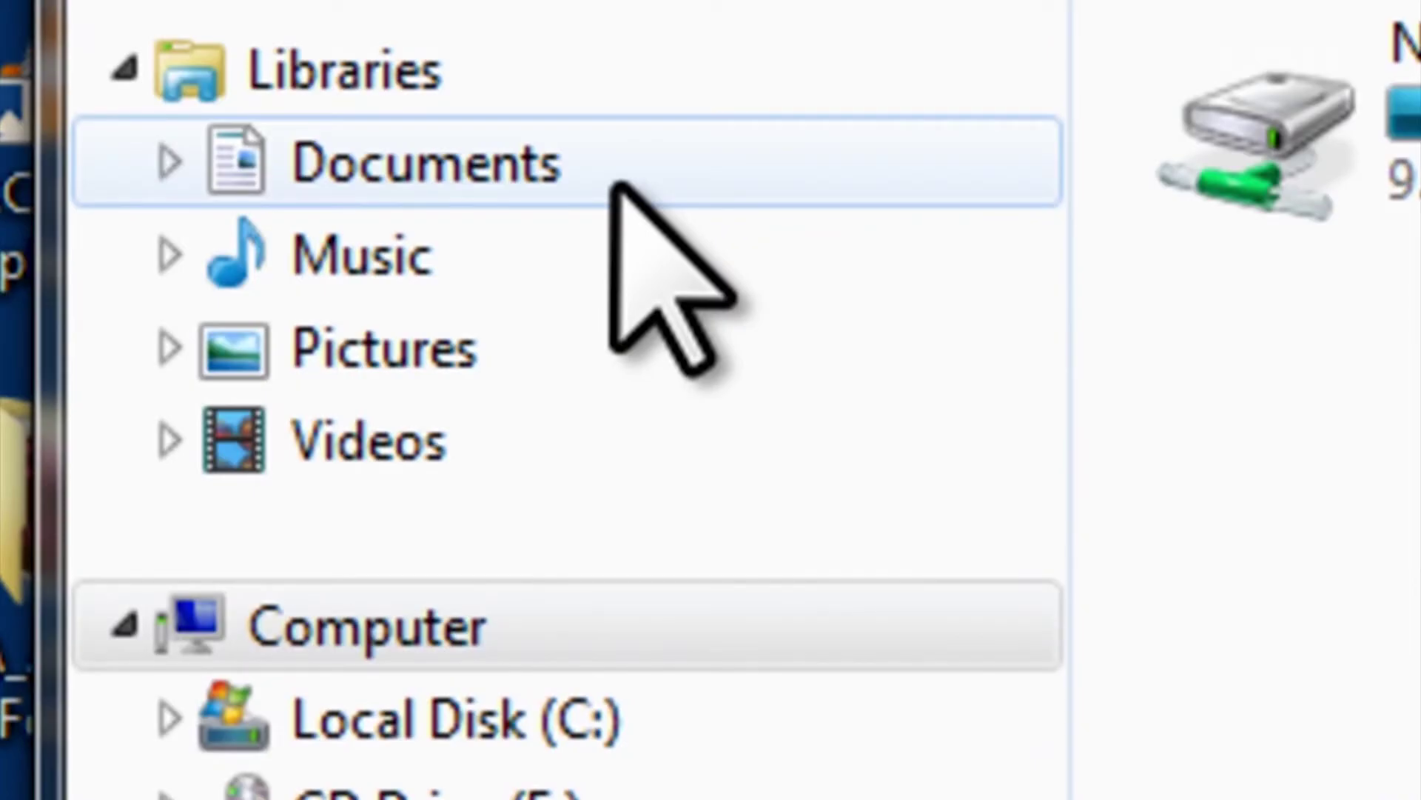
click(617, 184)
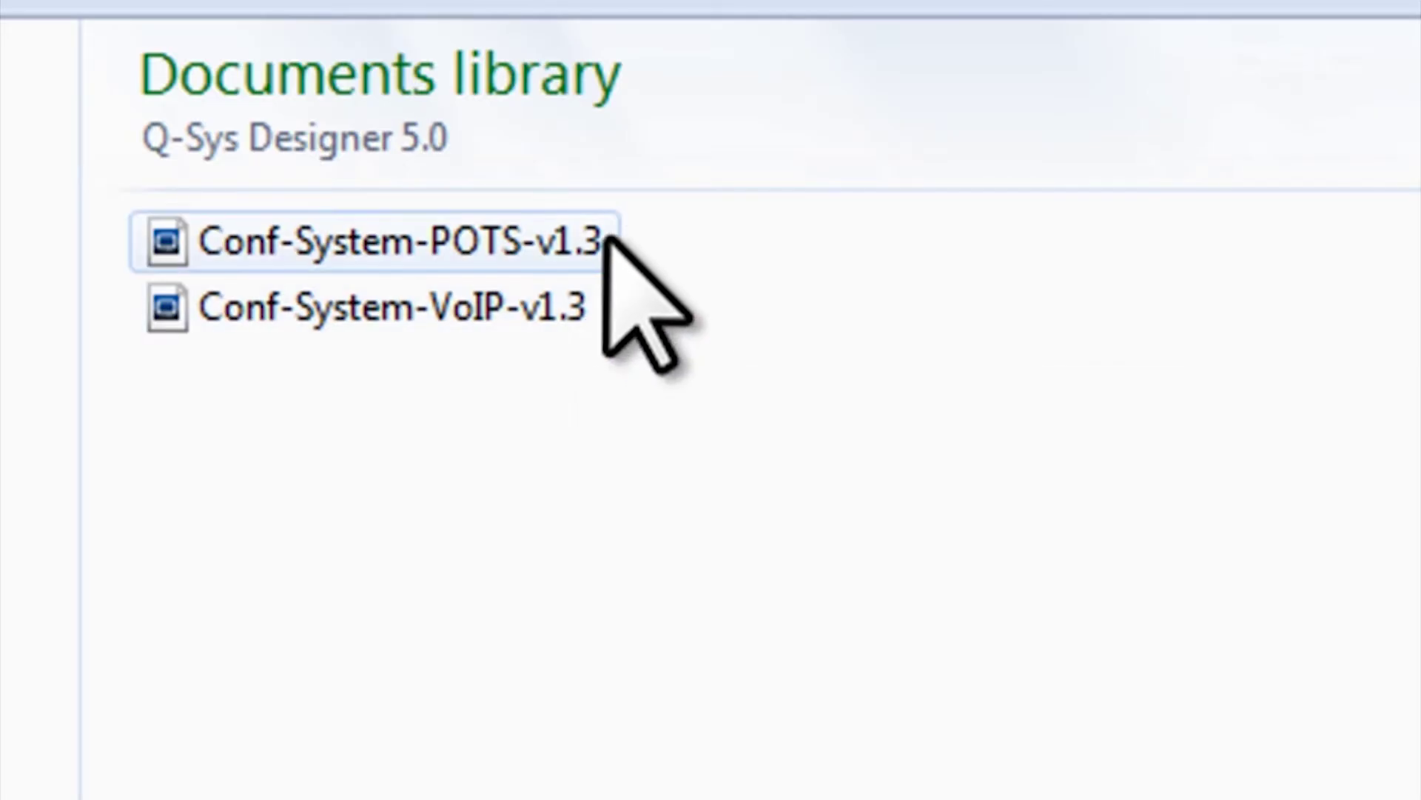
mouse_move(608, 238)
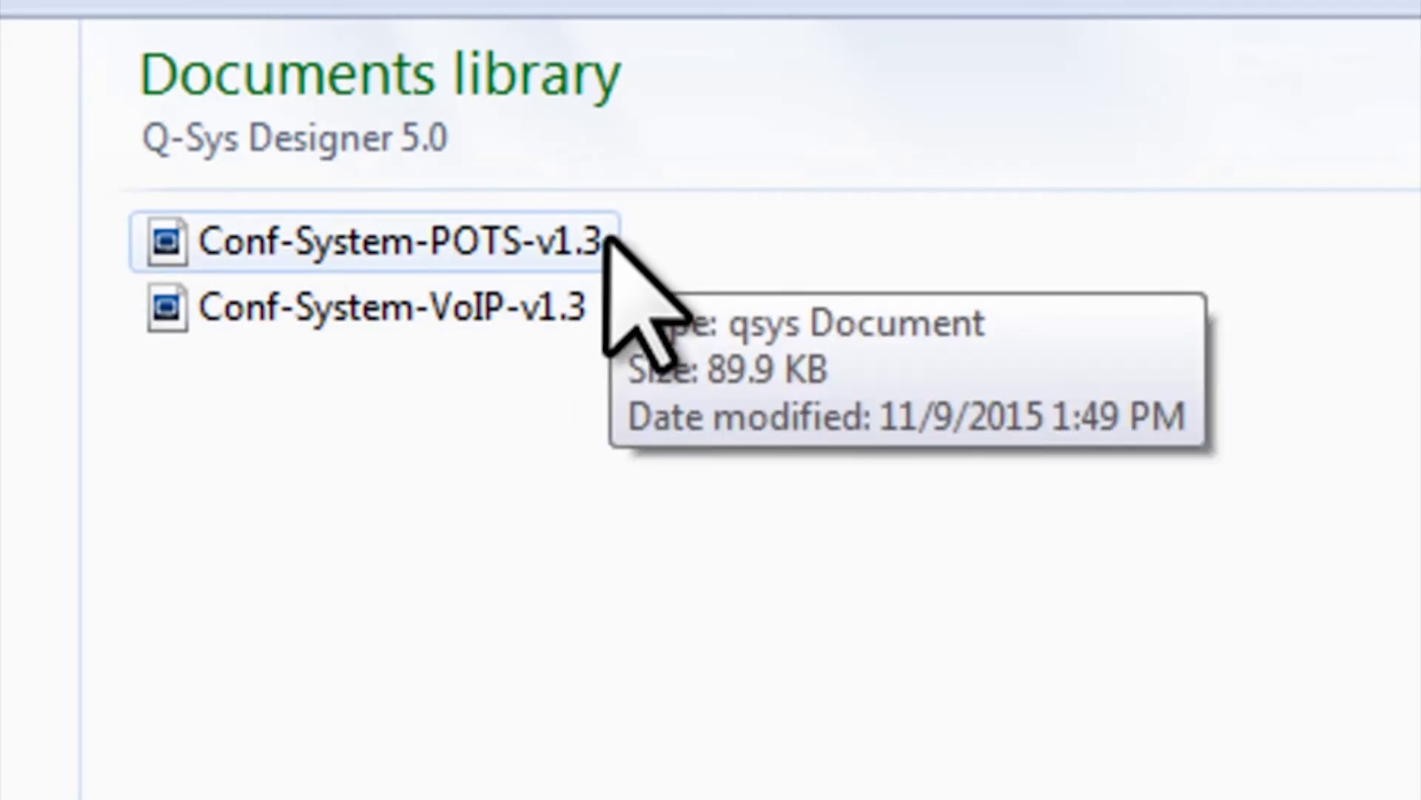
- Open the Conf-System-POTS-v1.3 design in Q-SYS Designer 5.0.42
double_click(592, 236)
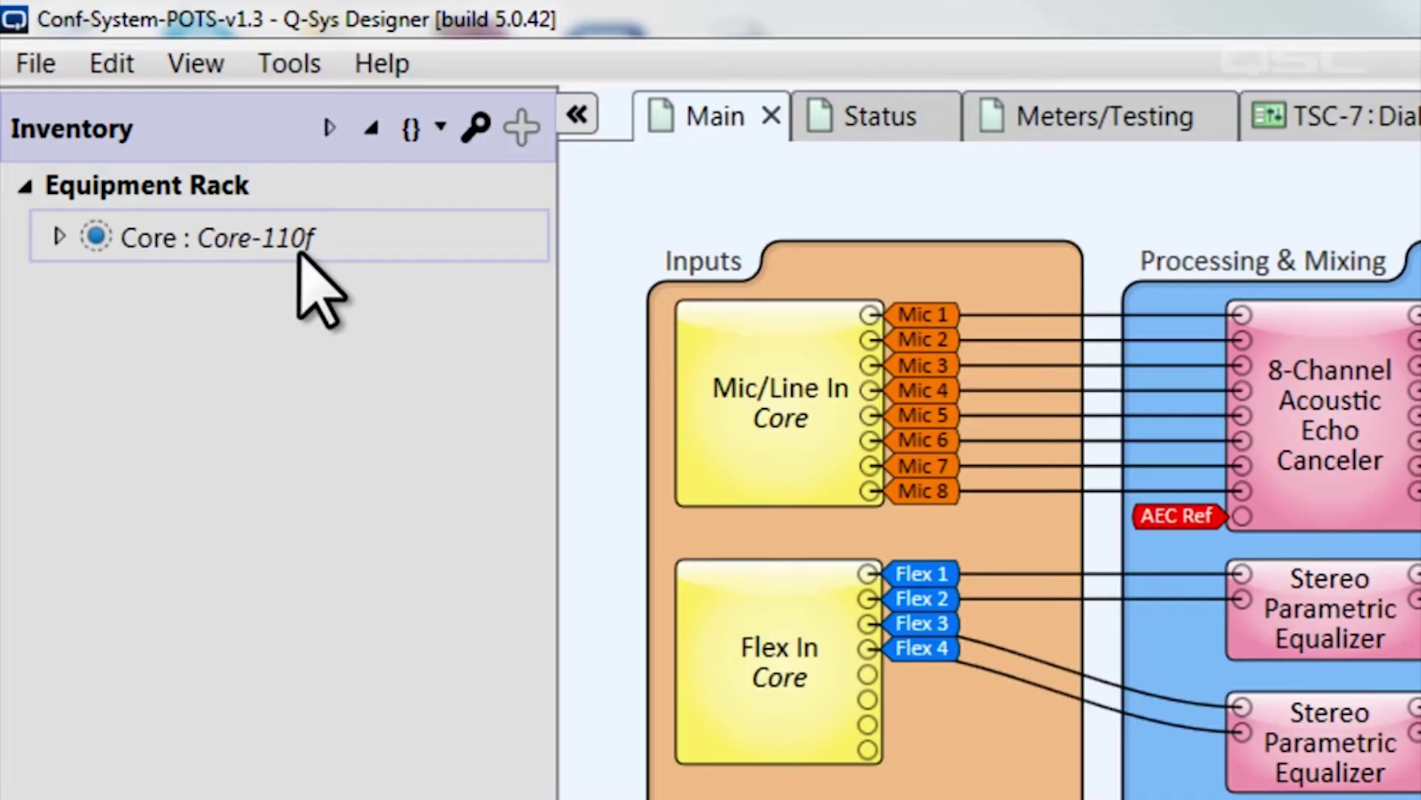
click(305, 65)
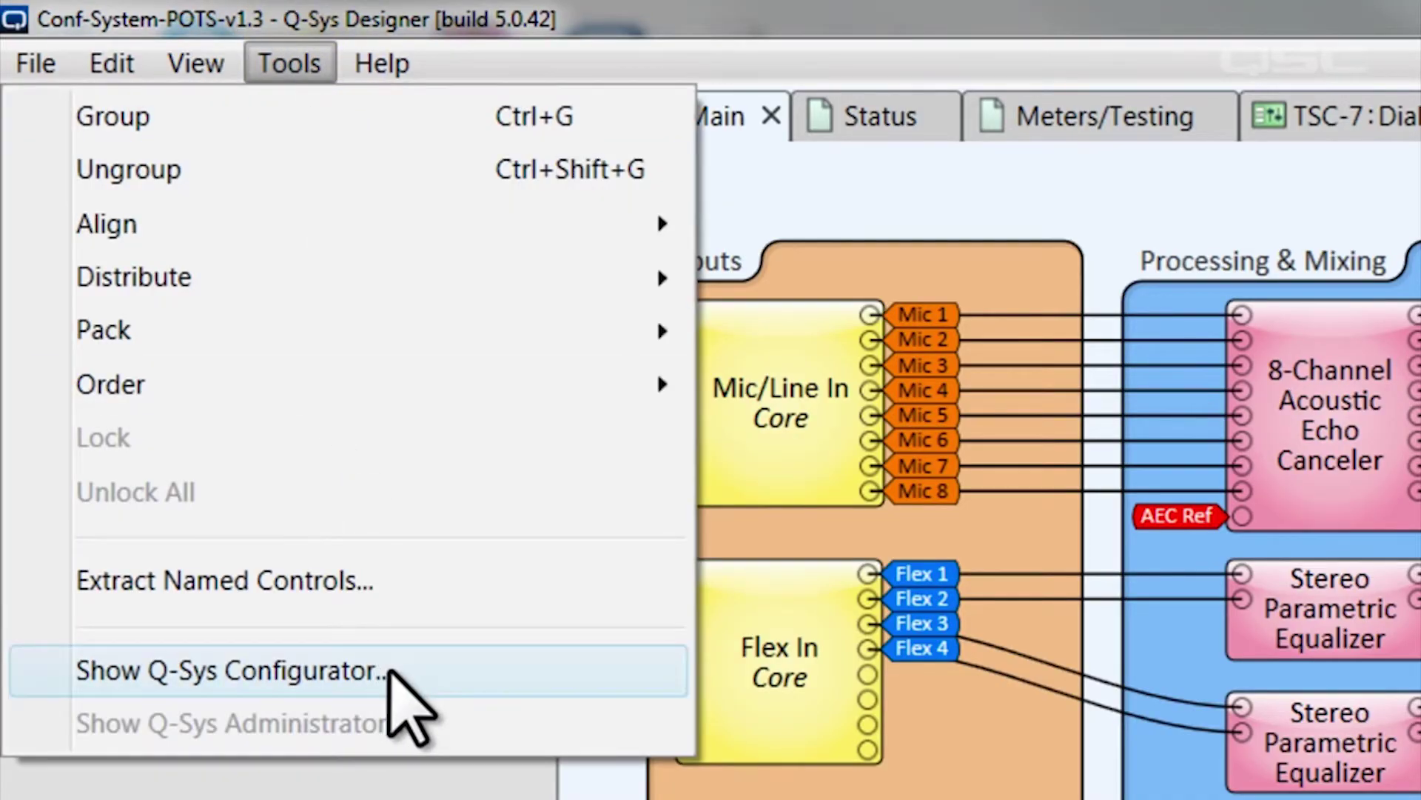
- In the Configurator, rename core training-corec to DinoCORE and confirm Update Settings
click(388, 670)
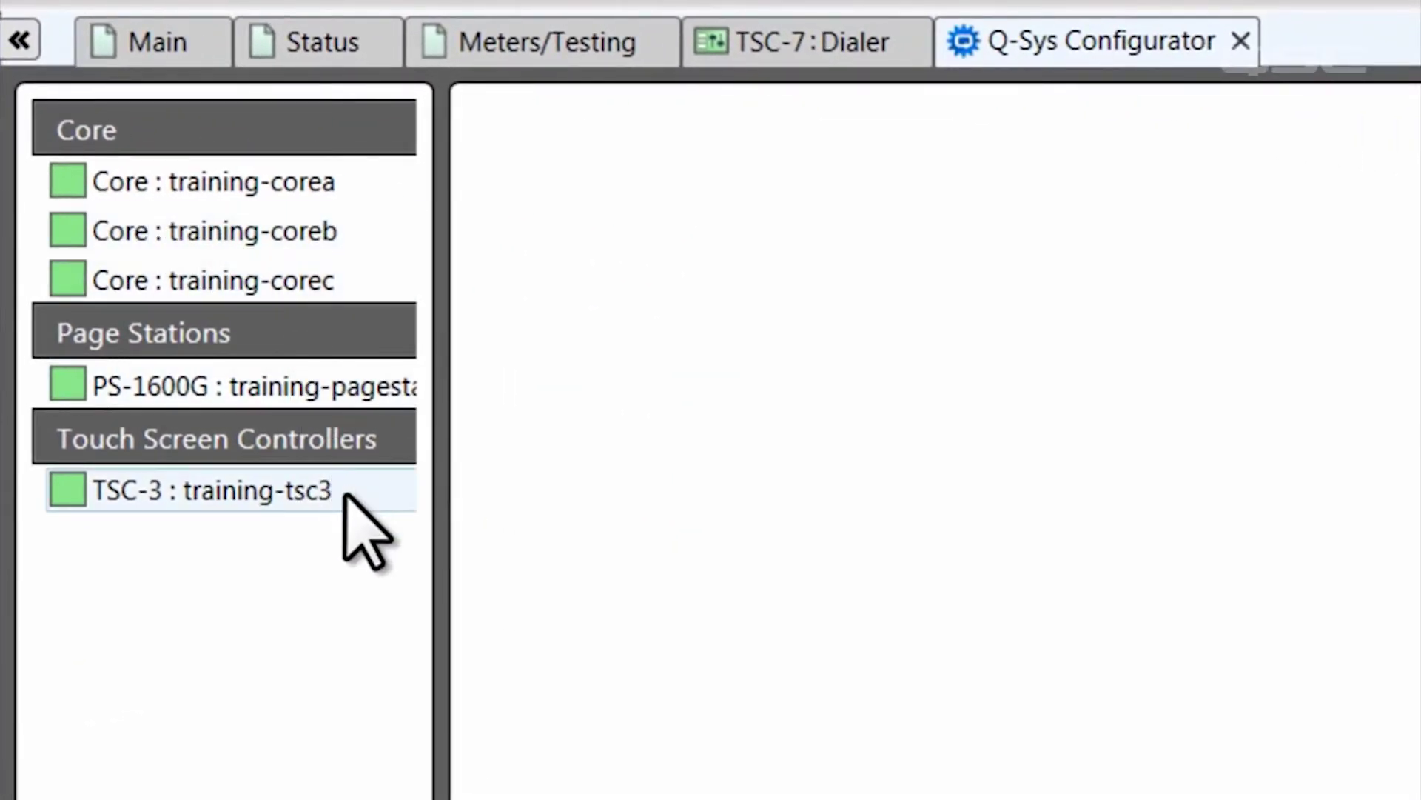
click(337, 283)
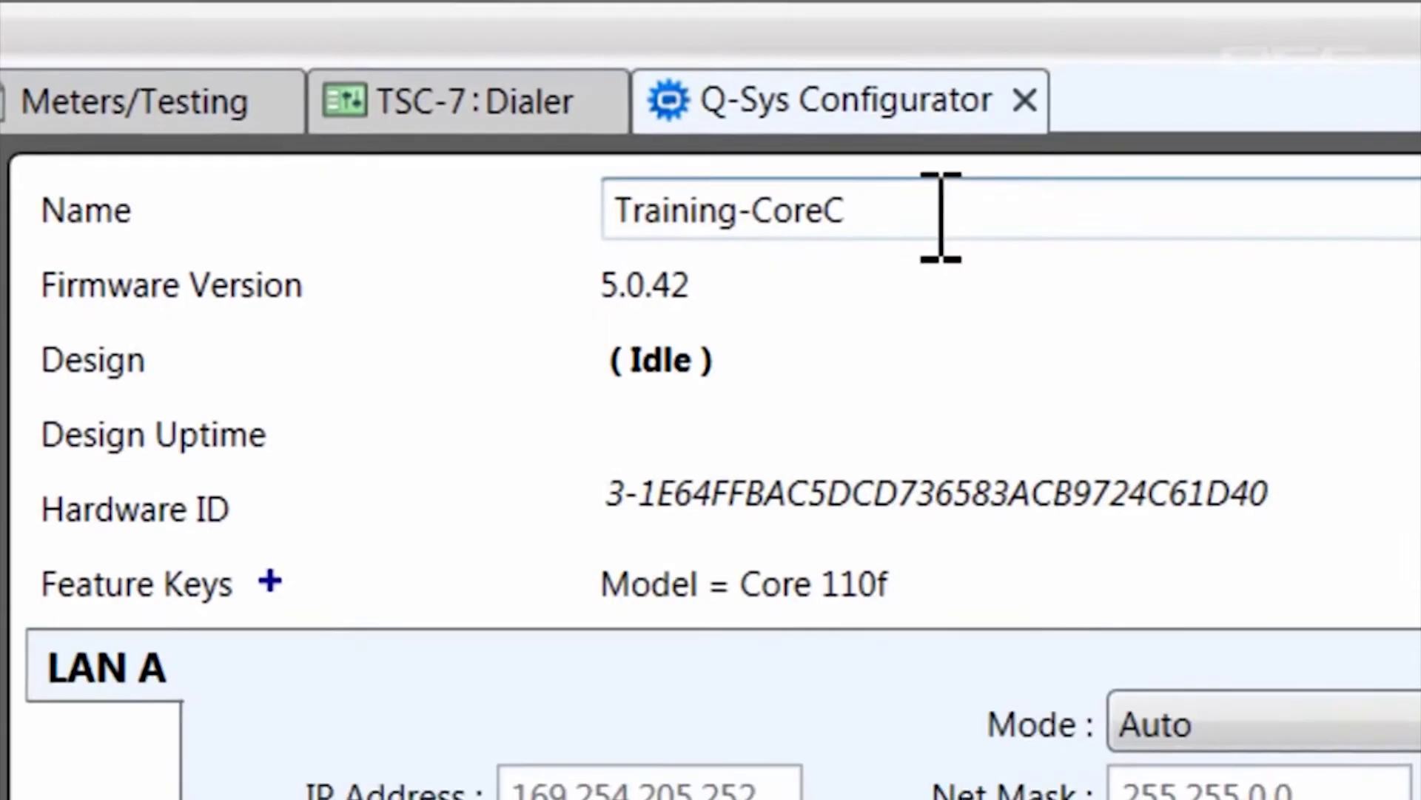
click(651, 46)
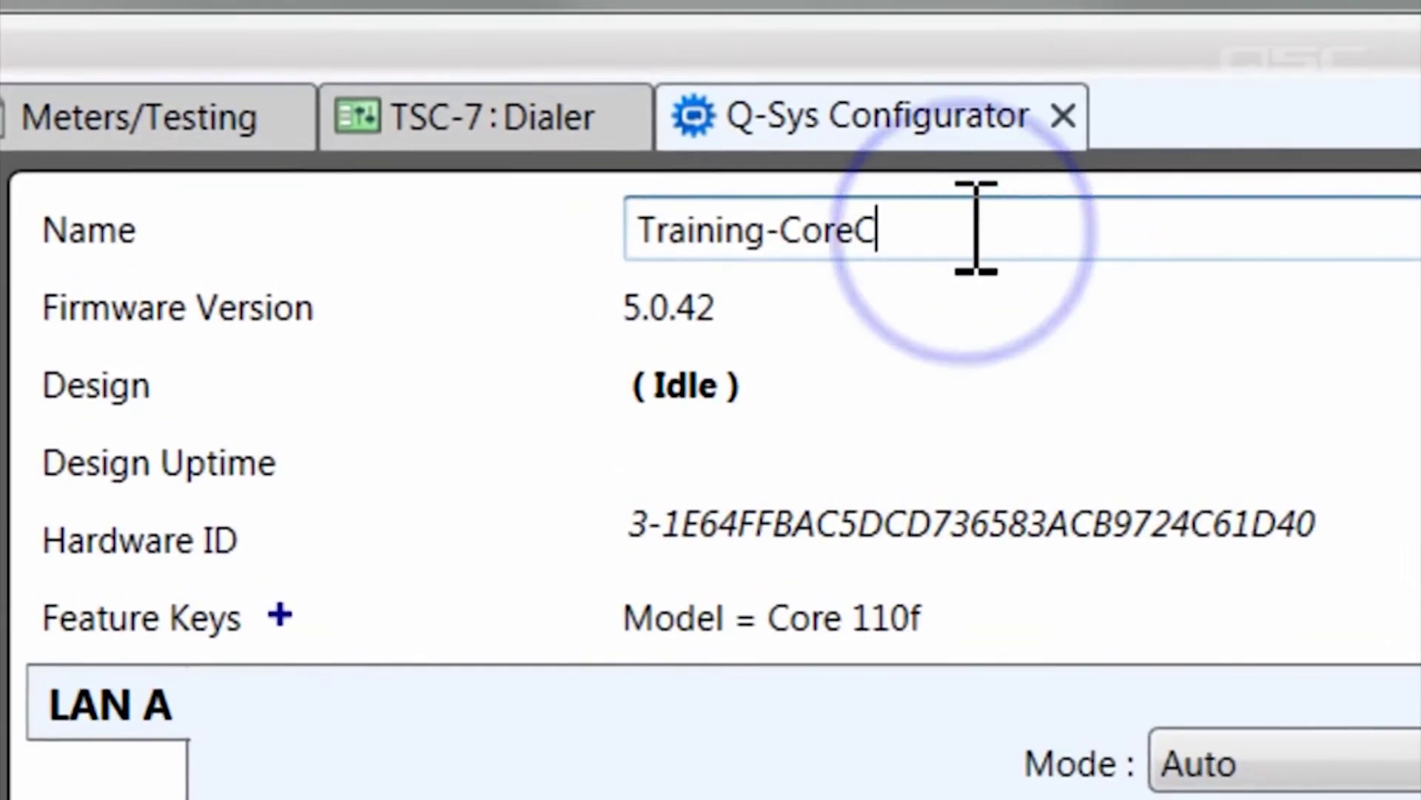
double_click(976, 225)
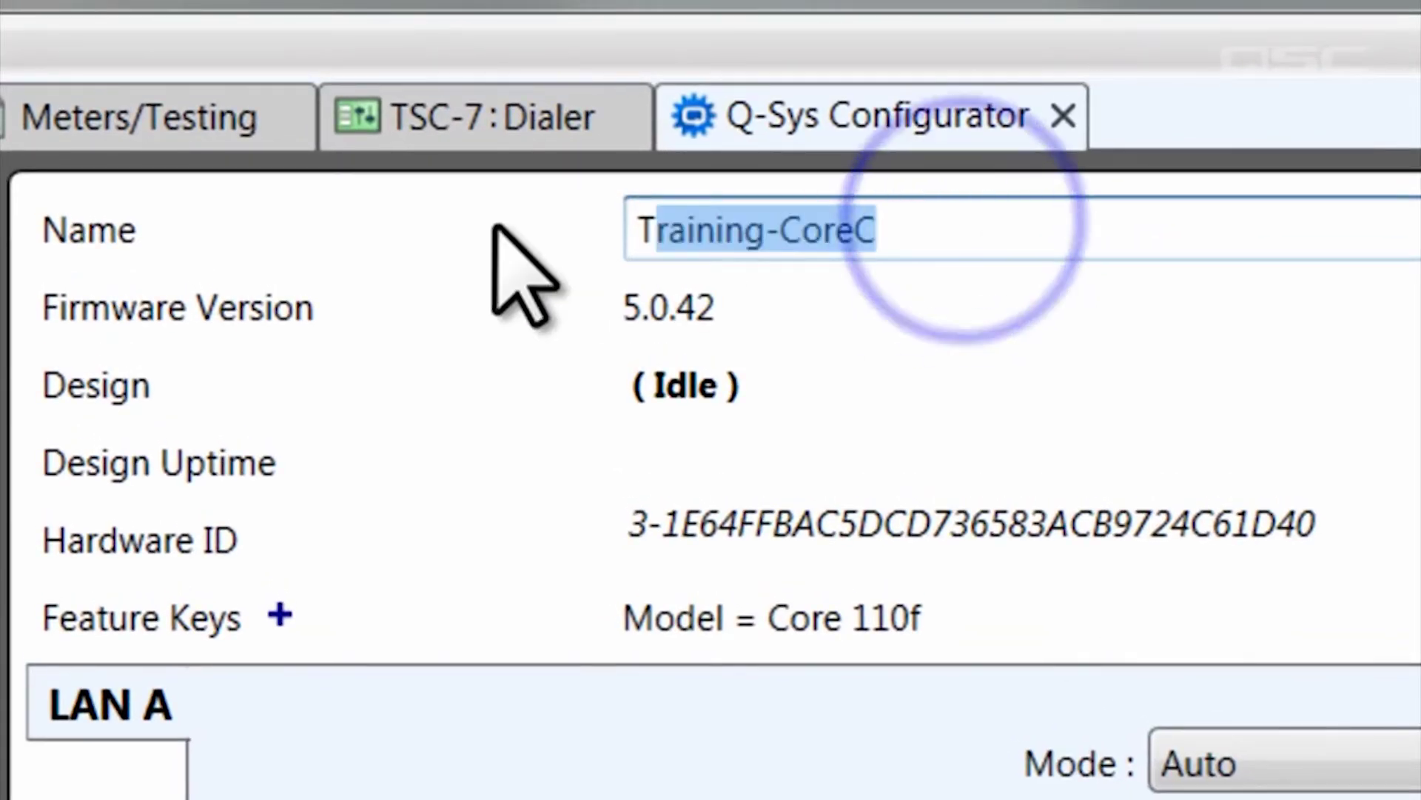
text(D)
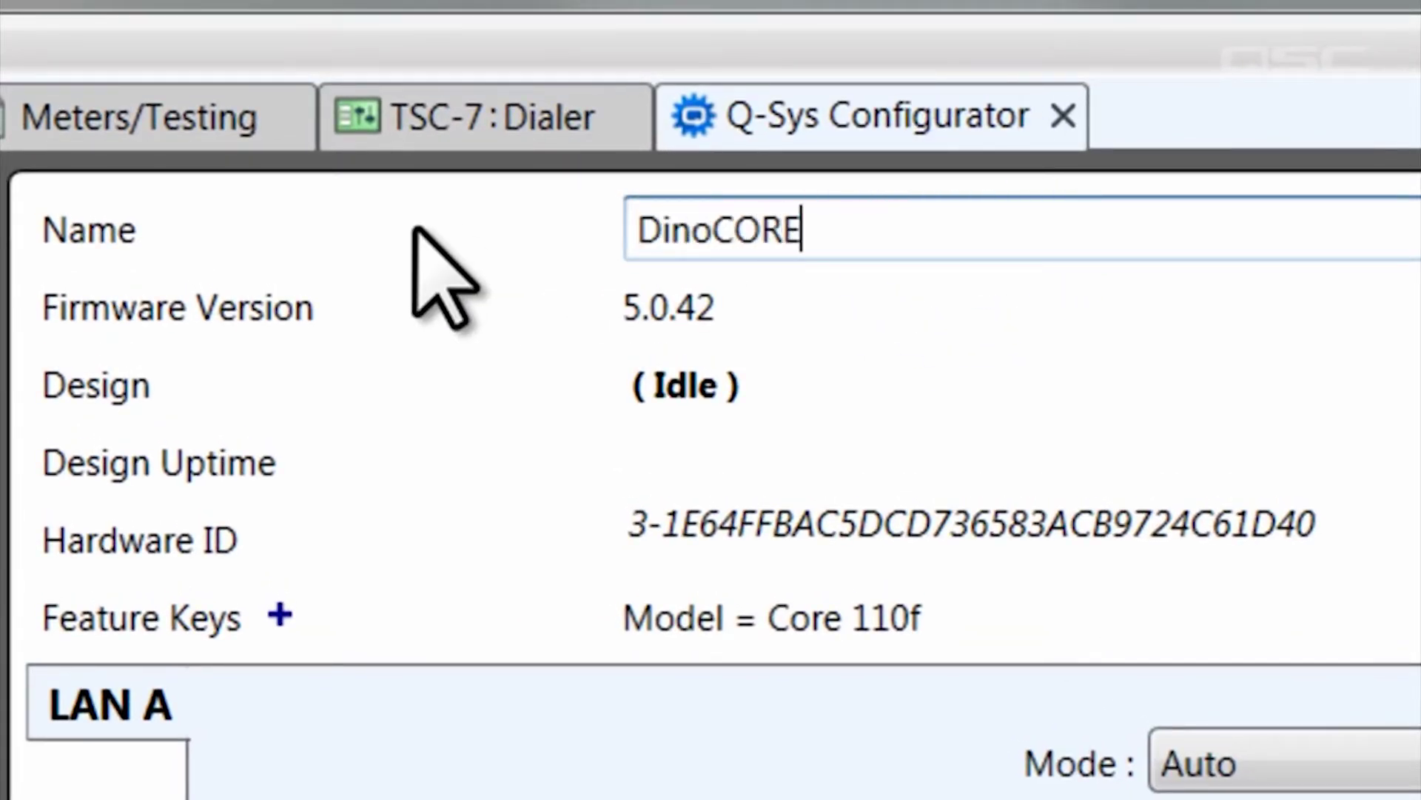
text(inoCORE)
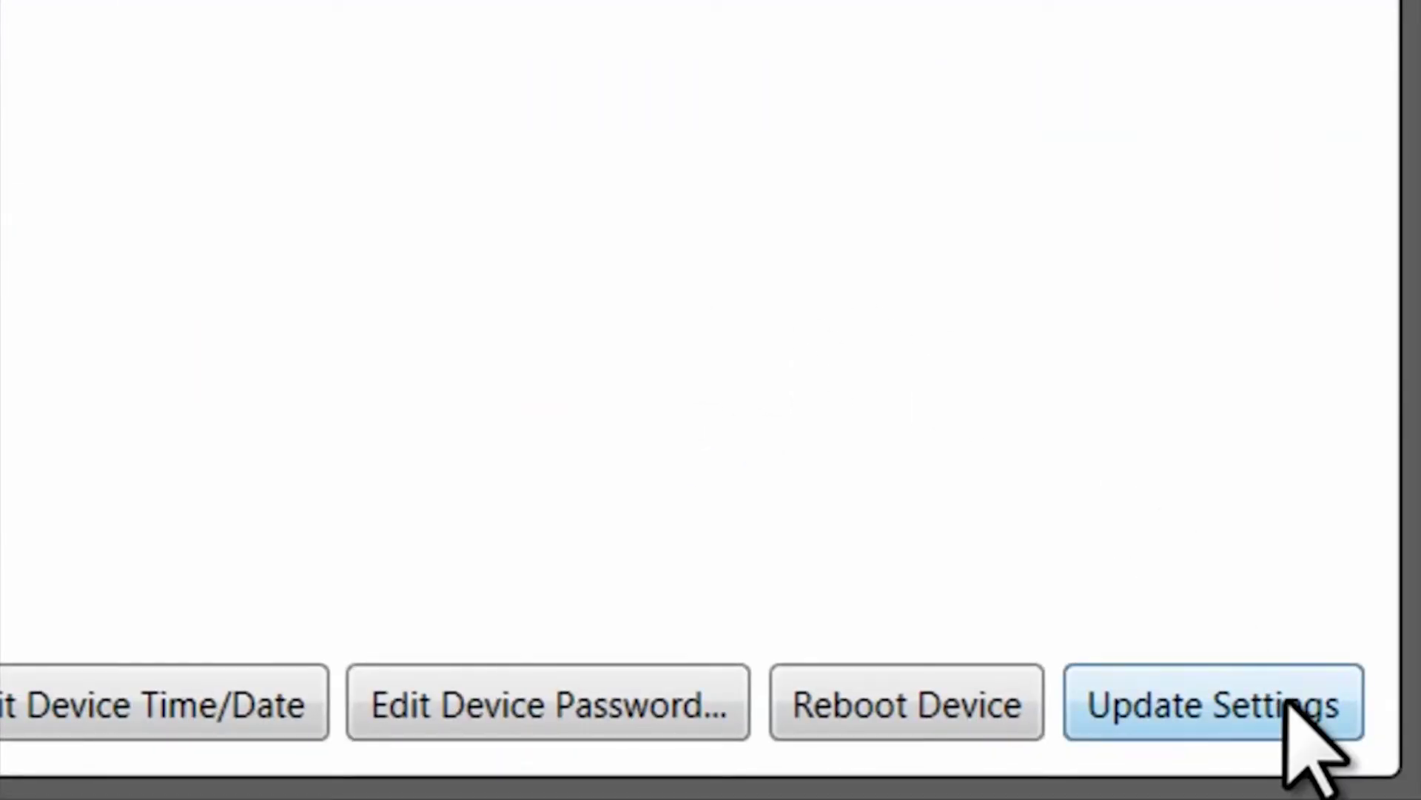
click(1288, 703)
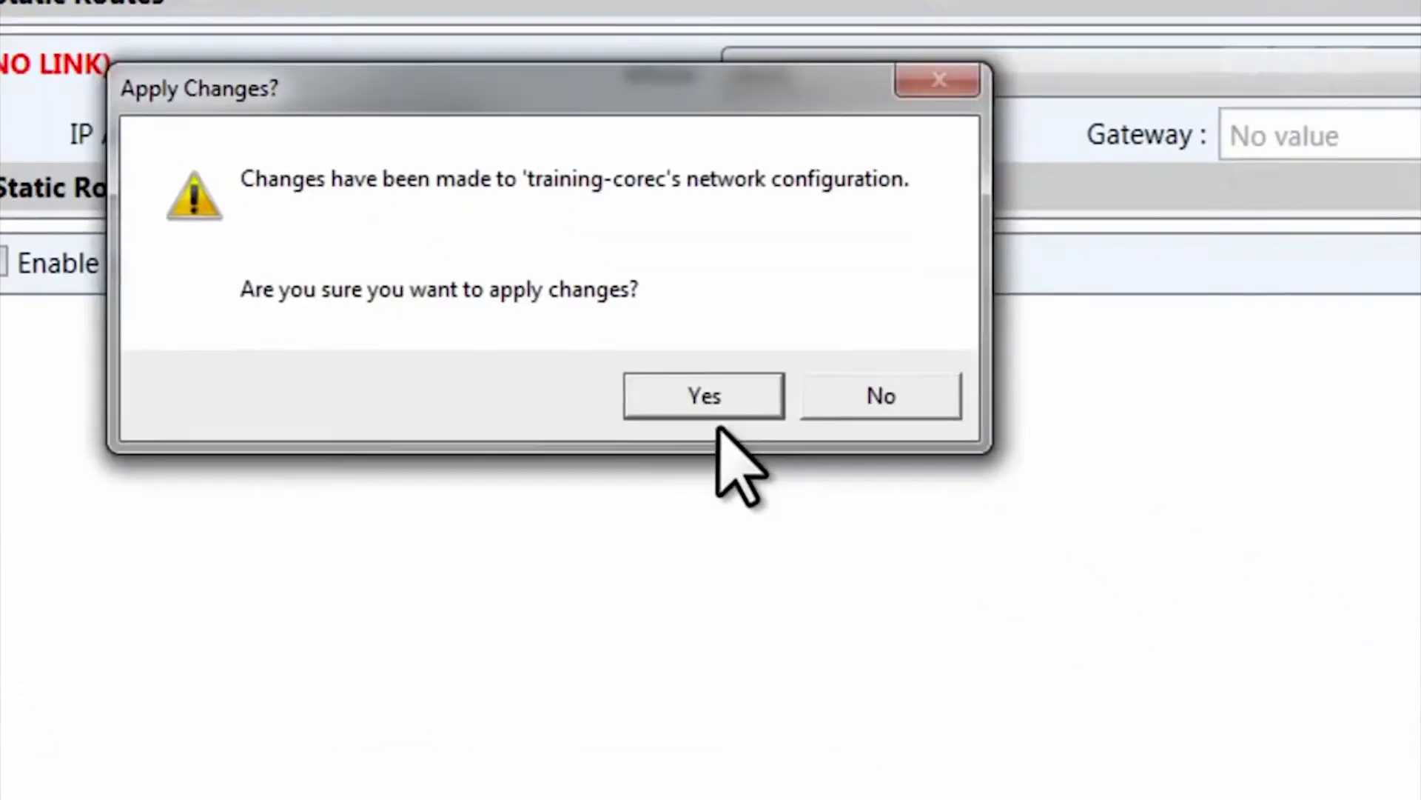
click(844, 527)
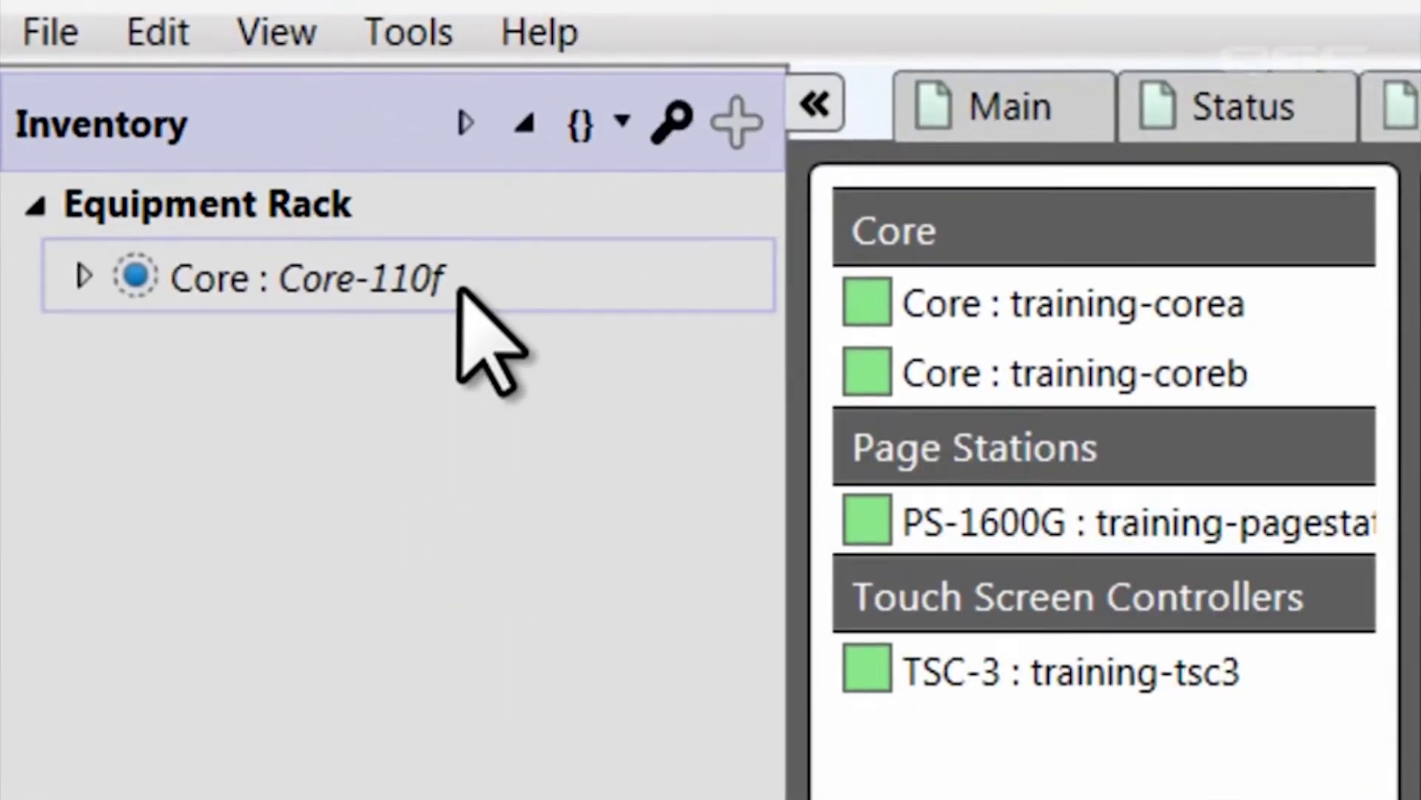
- Name the design's Core-110f DinoCORE by pasting the name copied from the Configurator
click(459, 289)
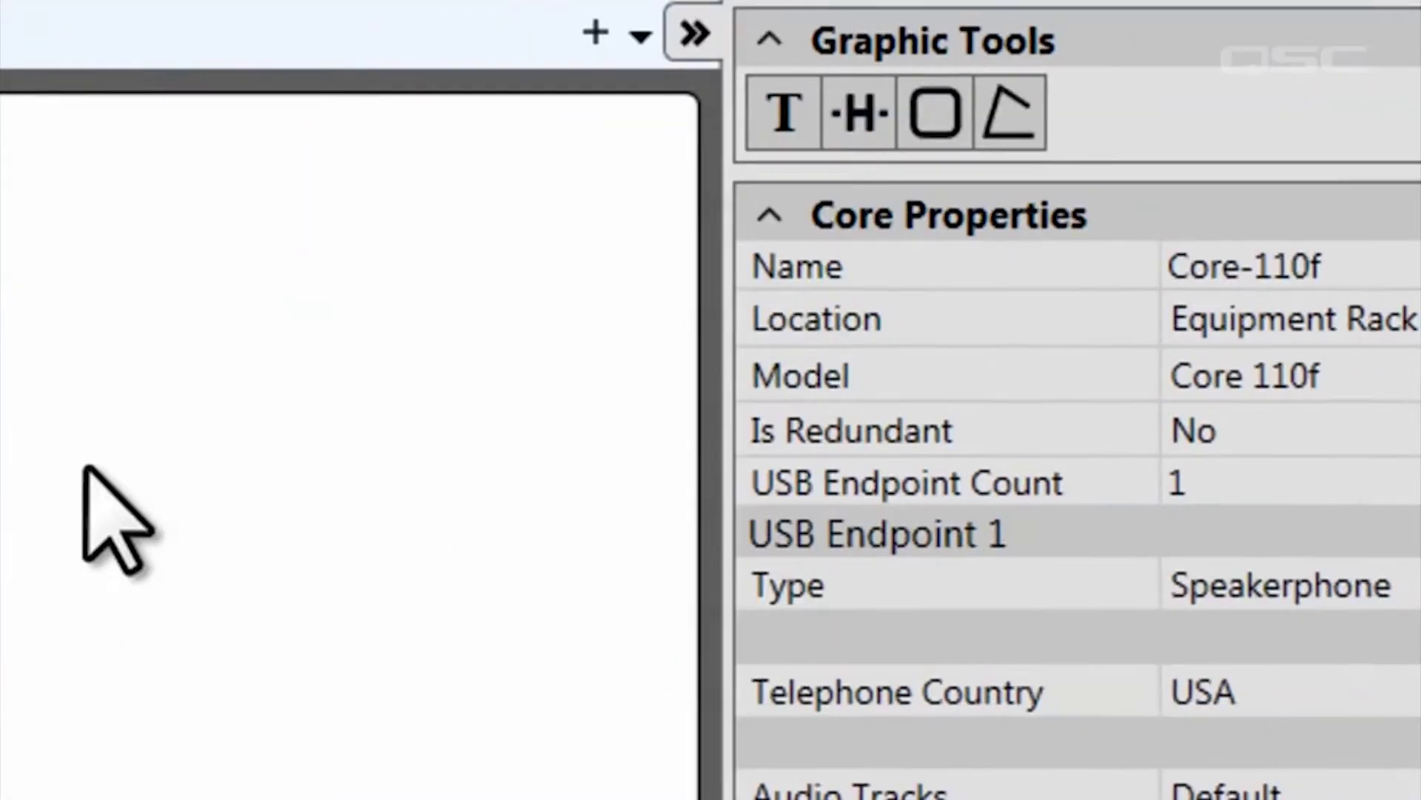
click(1359, 260)
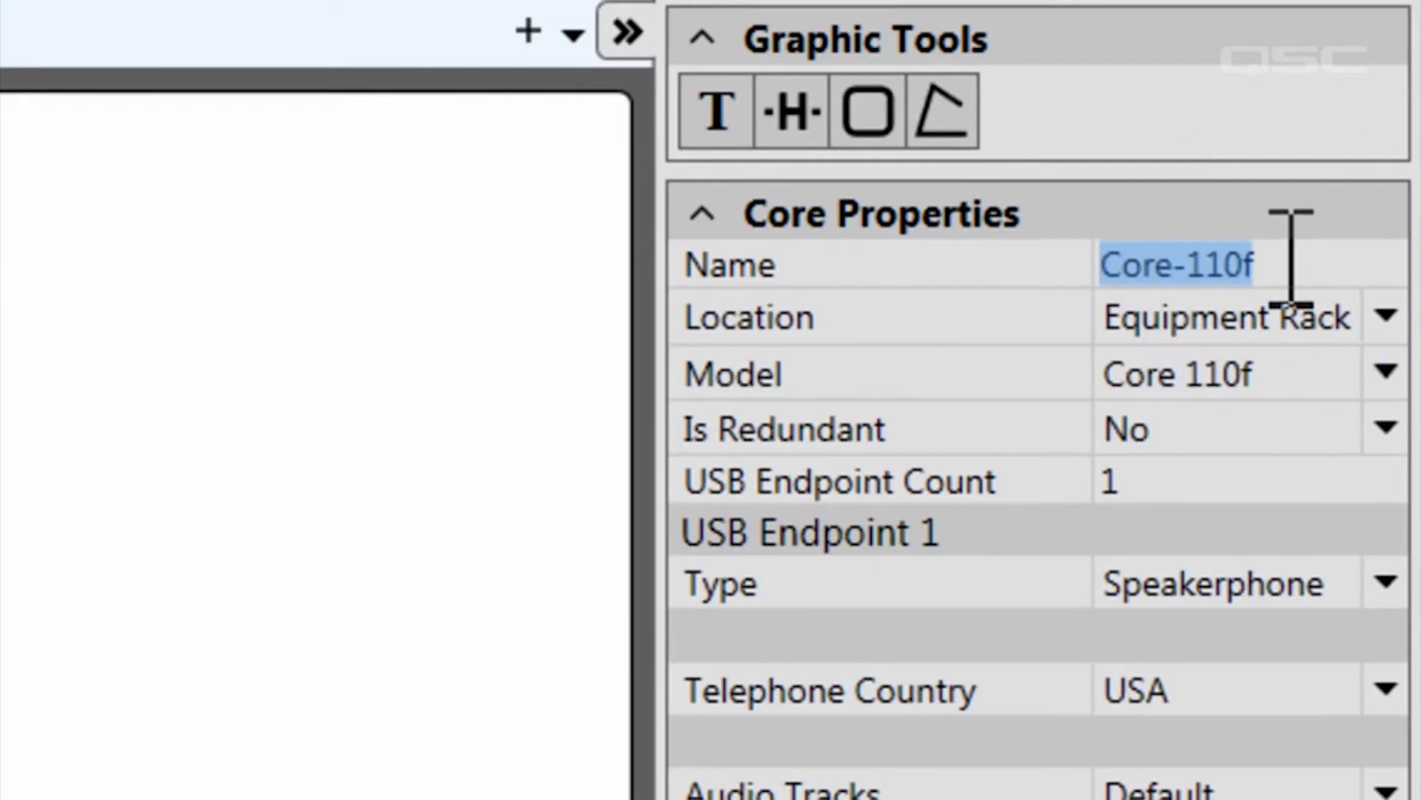
text(DinoCORE)
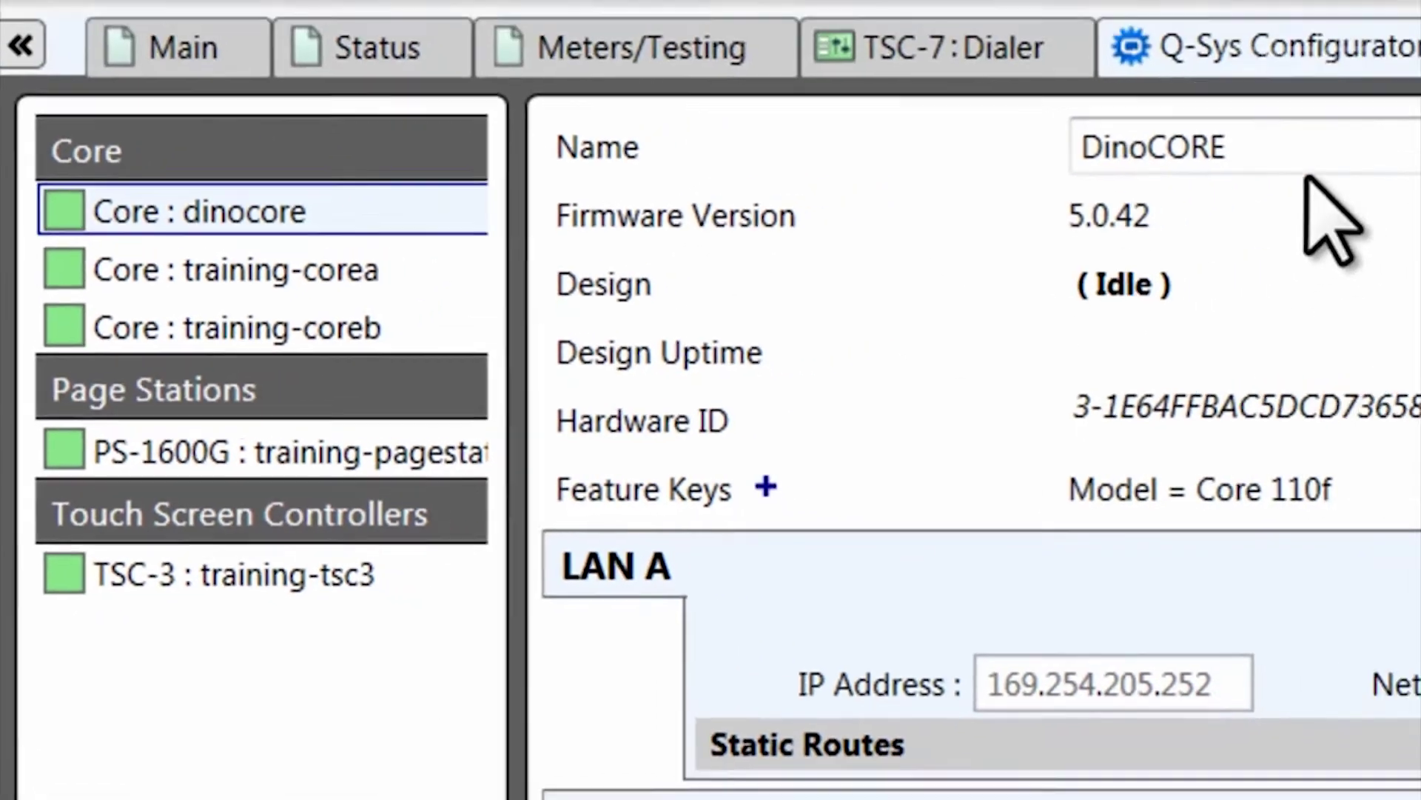
double_click(1117, 203)
key(ctrl+c)
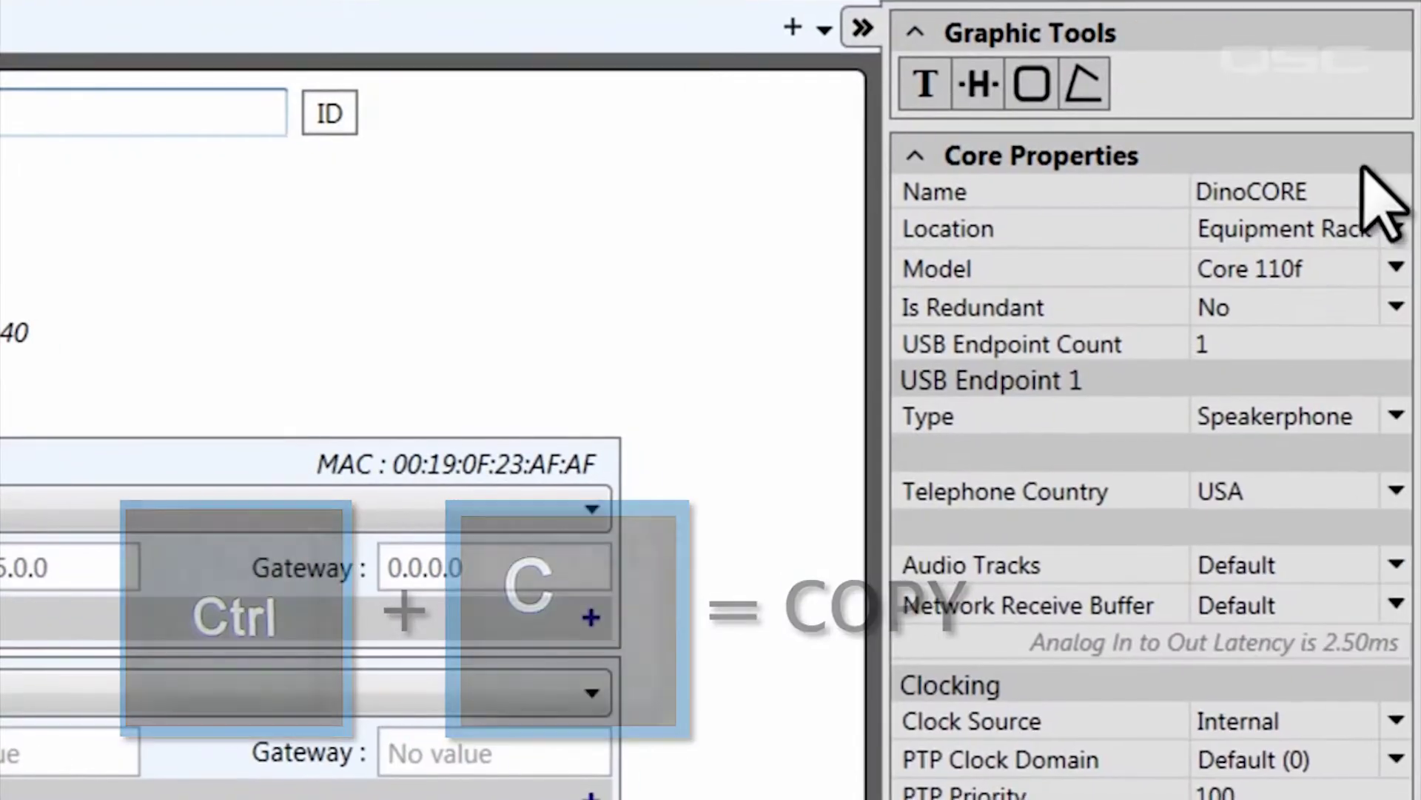
click(1355, 185)
key(ctrl+v)
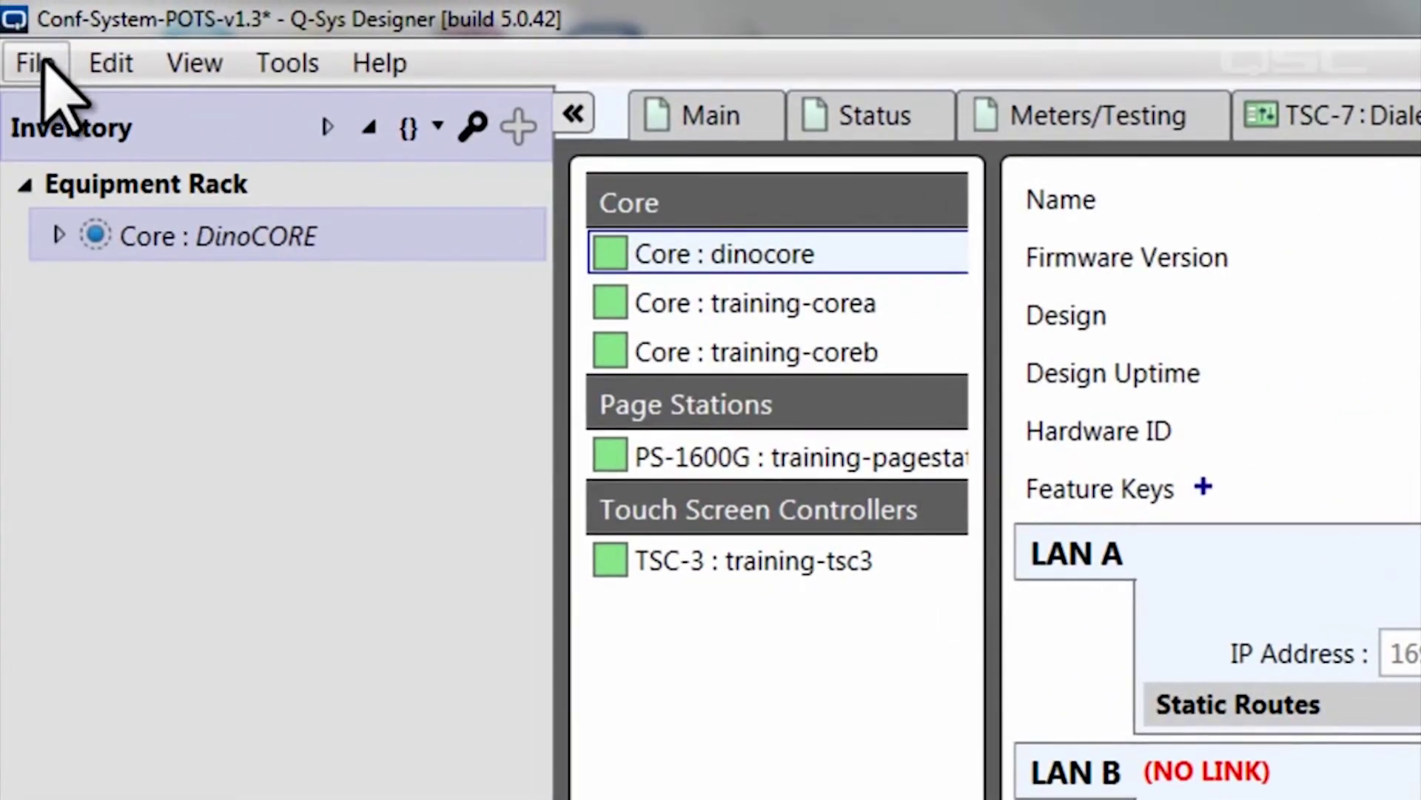
- Save the design to the core and run it, returning to the Main schematic
click(40, 61)
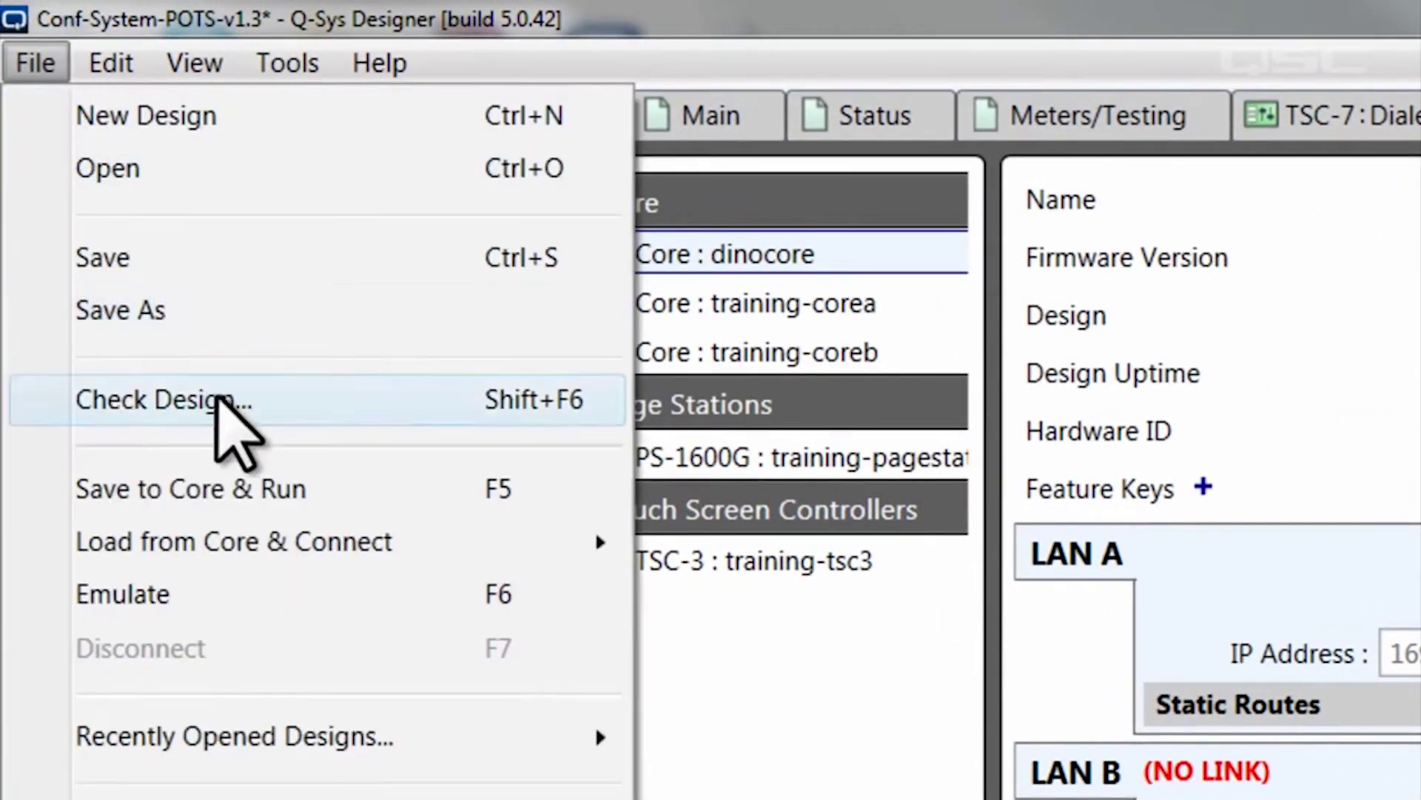
click(266, 489)
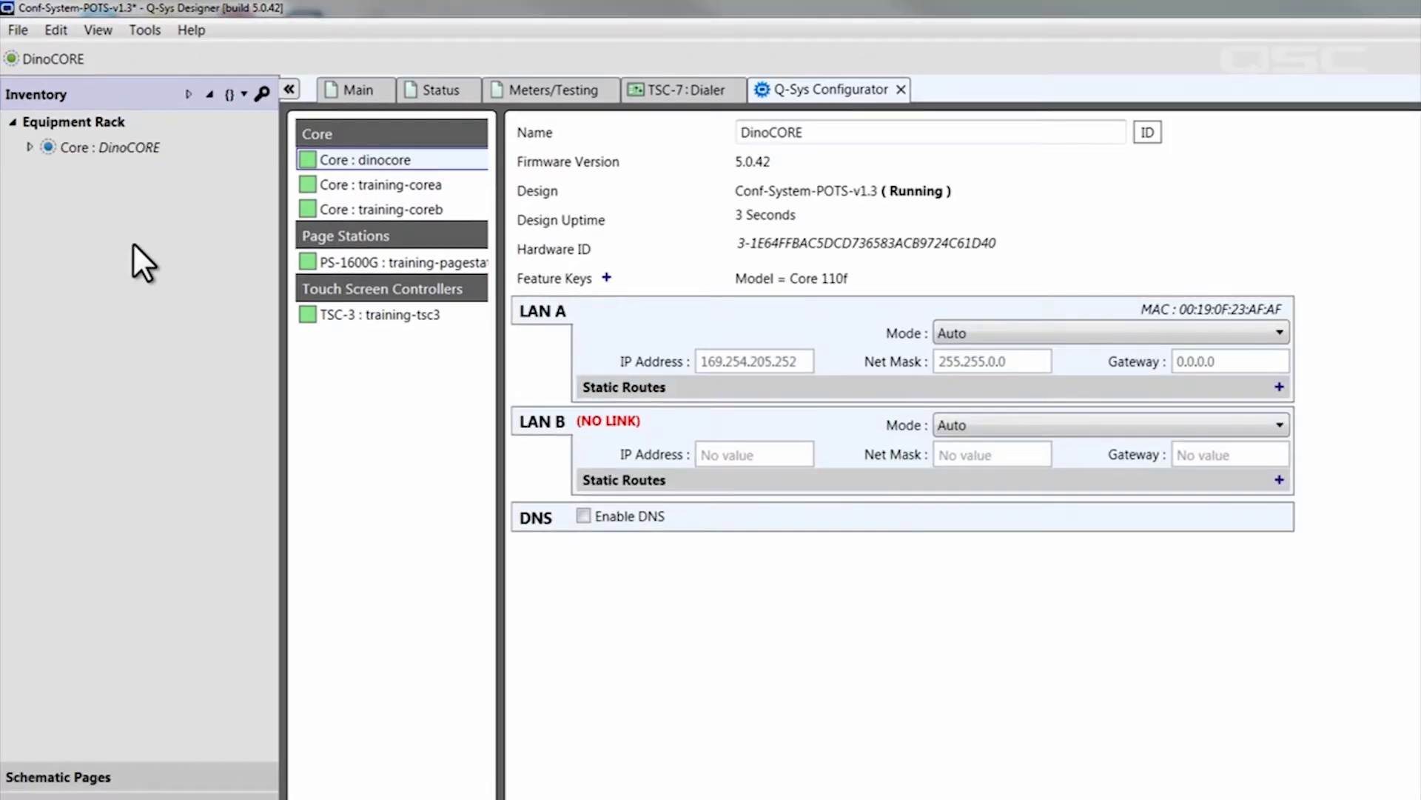
click(360, 92)
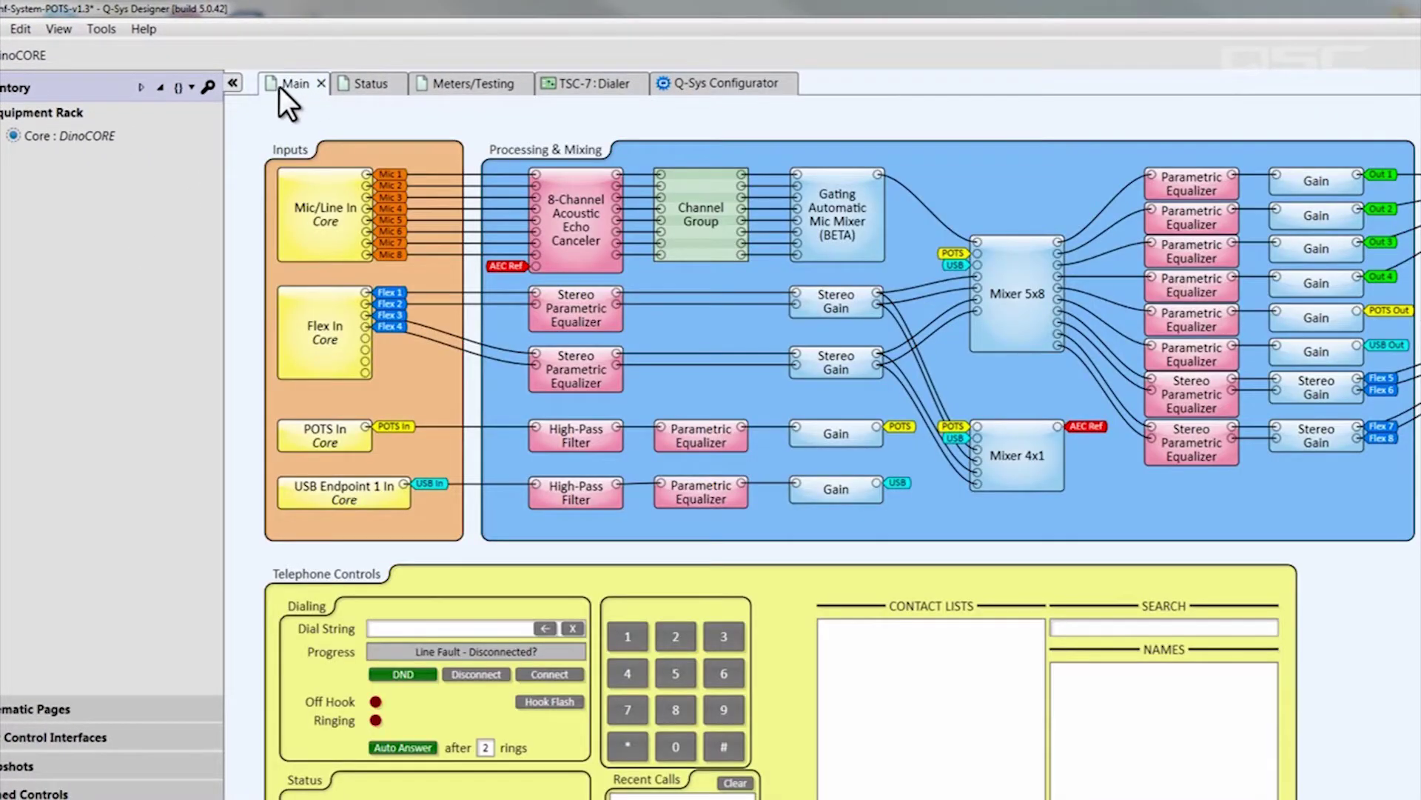
- Collapse Inventory, glance at Meters/Testing, then return to the Main schematic
click(231, 87)
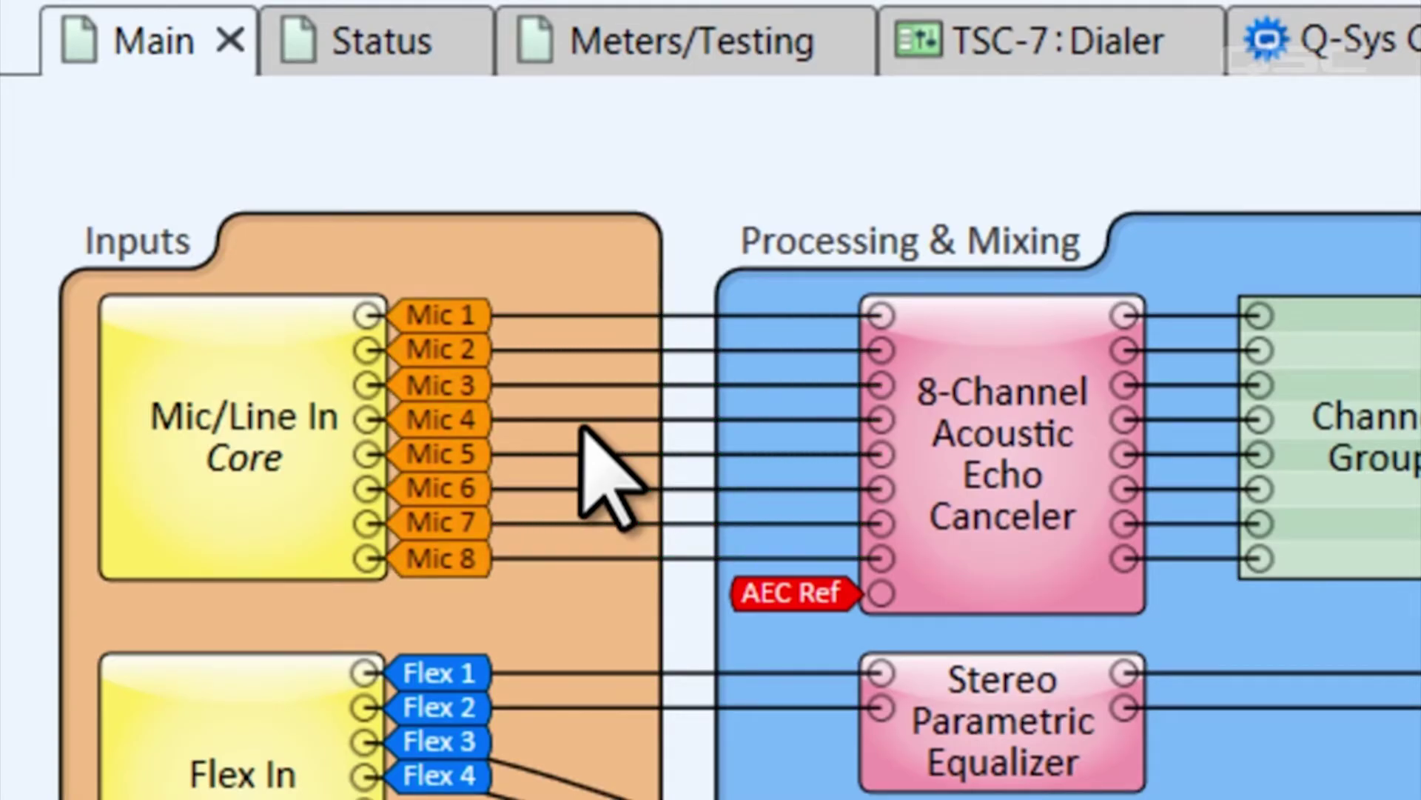
click(657, 48)
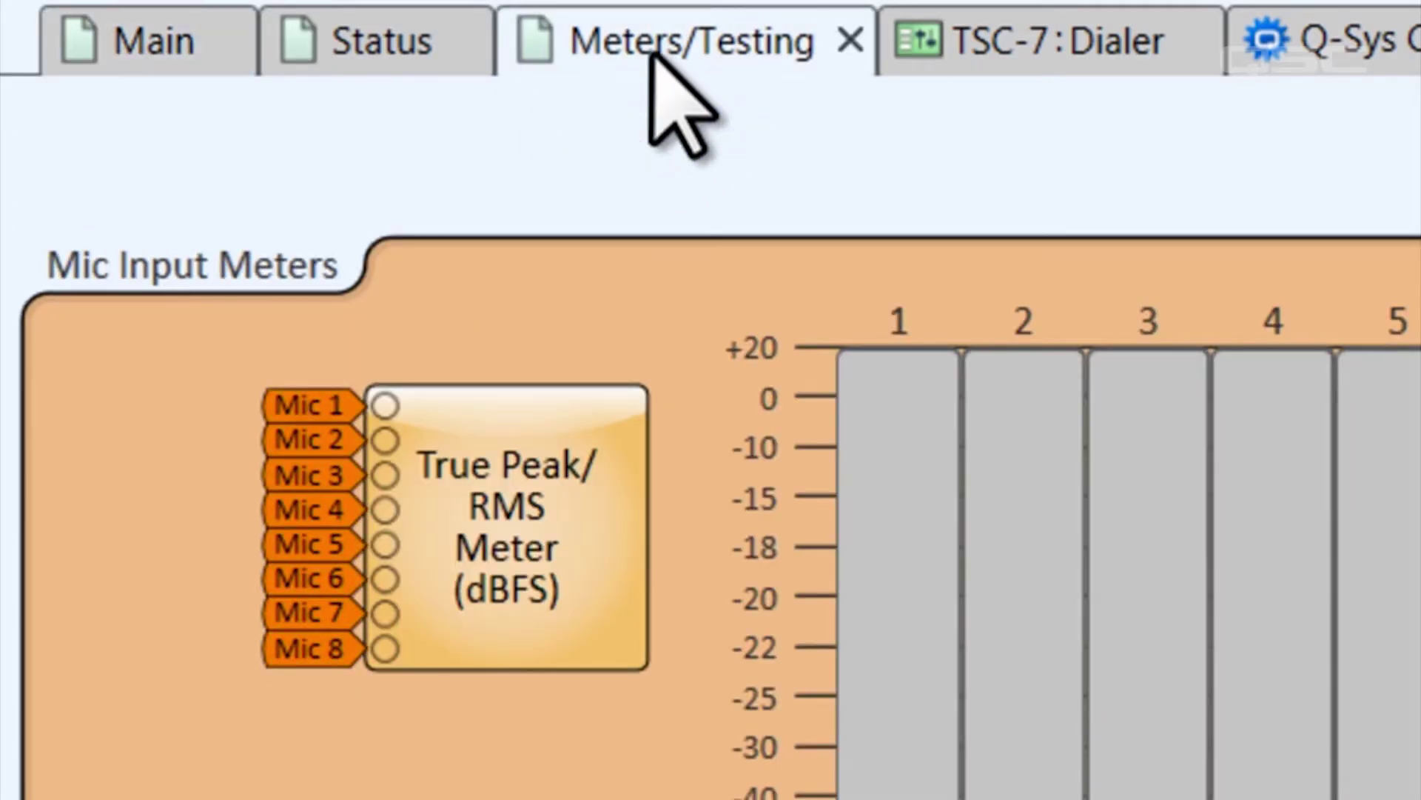
click(174, 46)
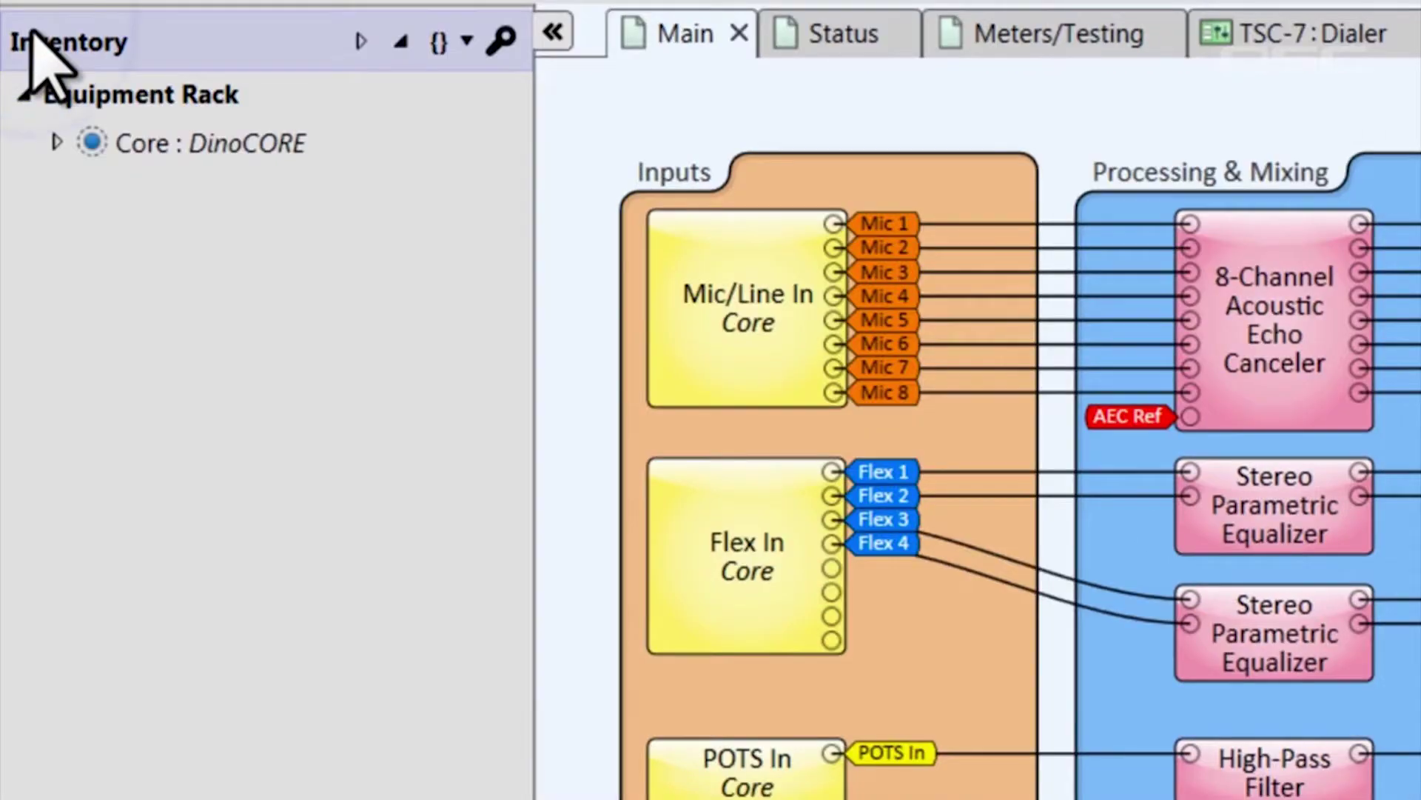
- Expand Core : DinoCORE in Inventory to list its components and open Mic/Line In Core
click(54, 143)
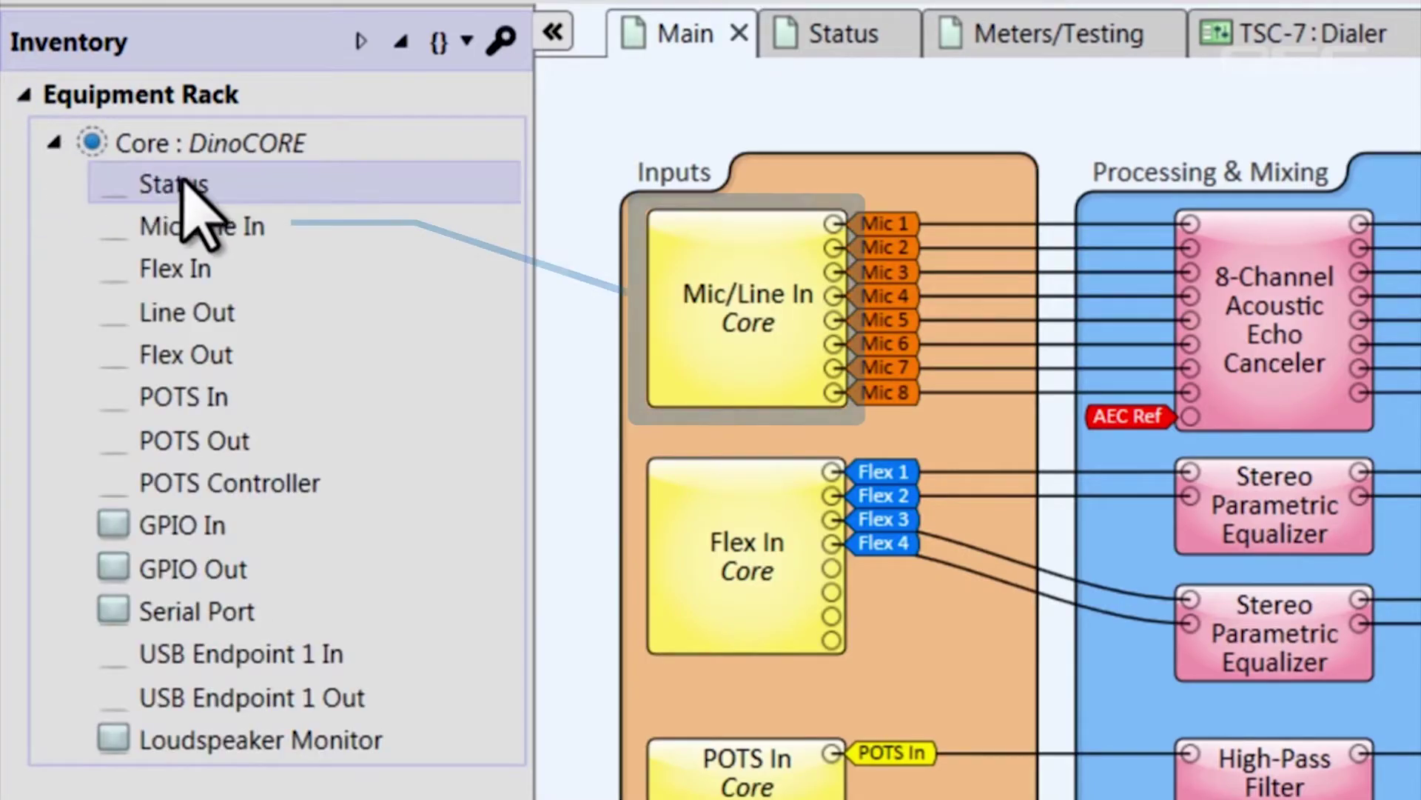
mouse_move(212, 232)
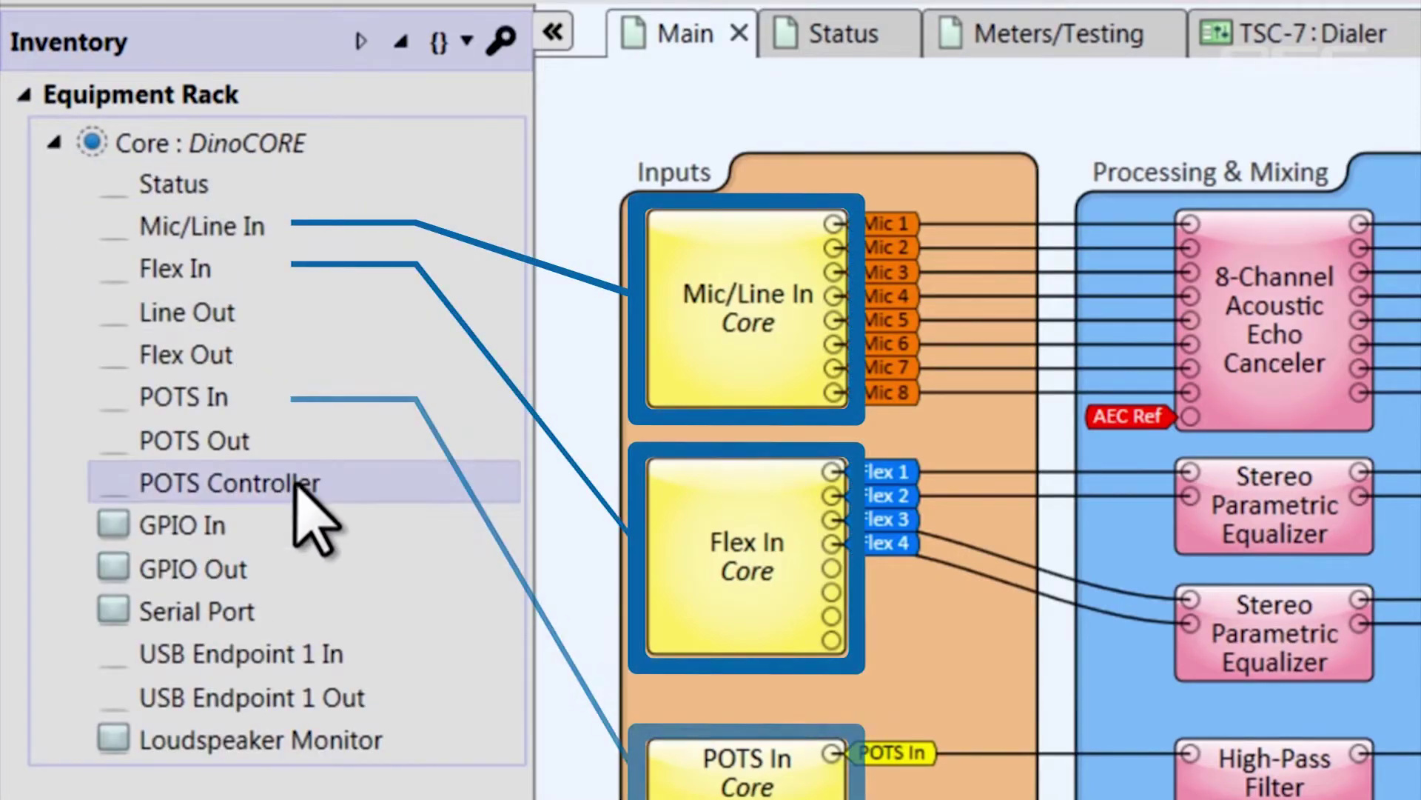
mouse_move(296, 485)
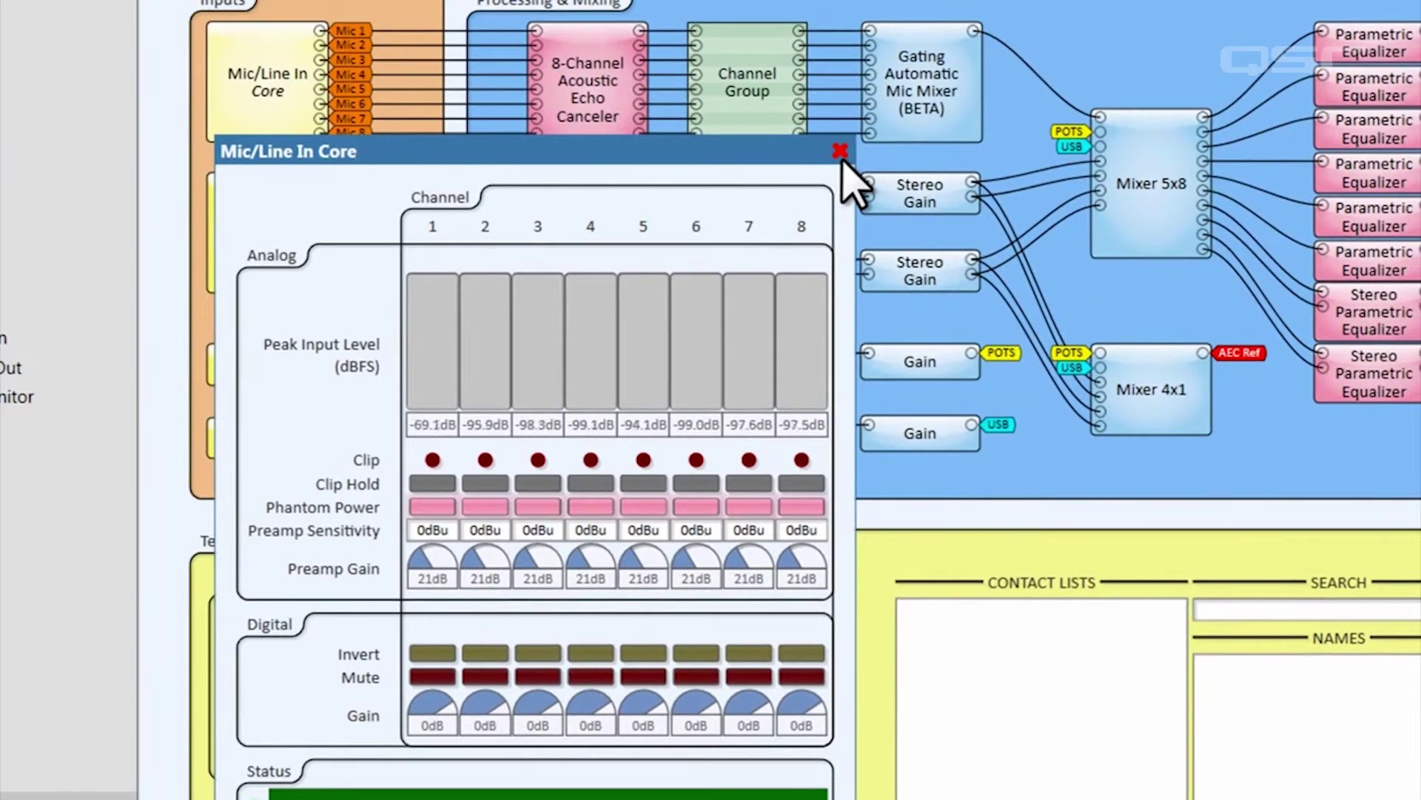
- Open the Flex In and Flex Out Core panels side by side and make Flex channel 2 an input
click(840, 152)
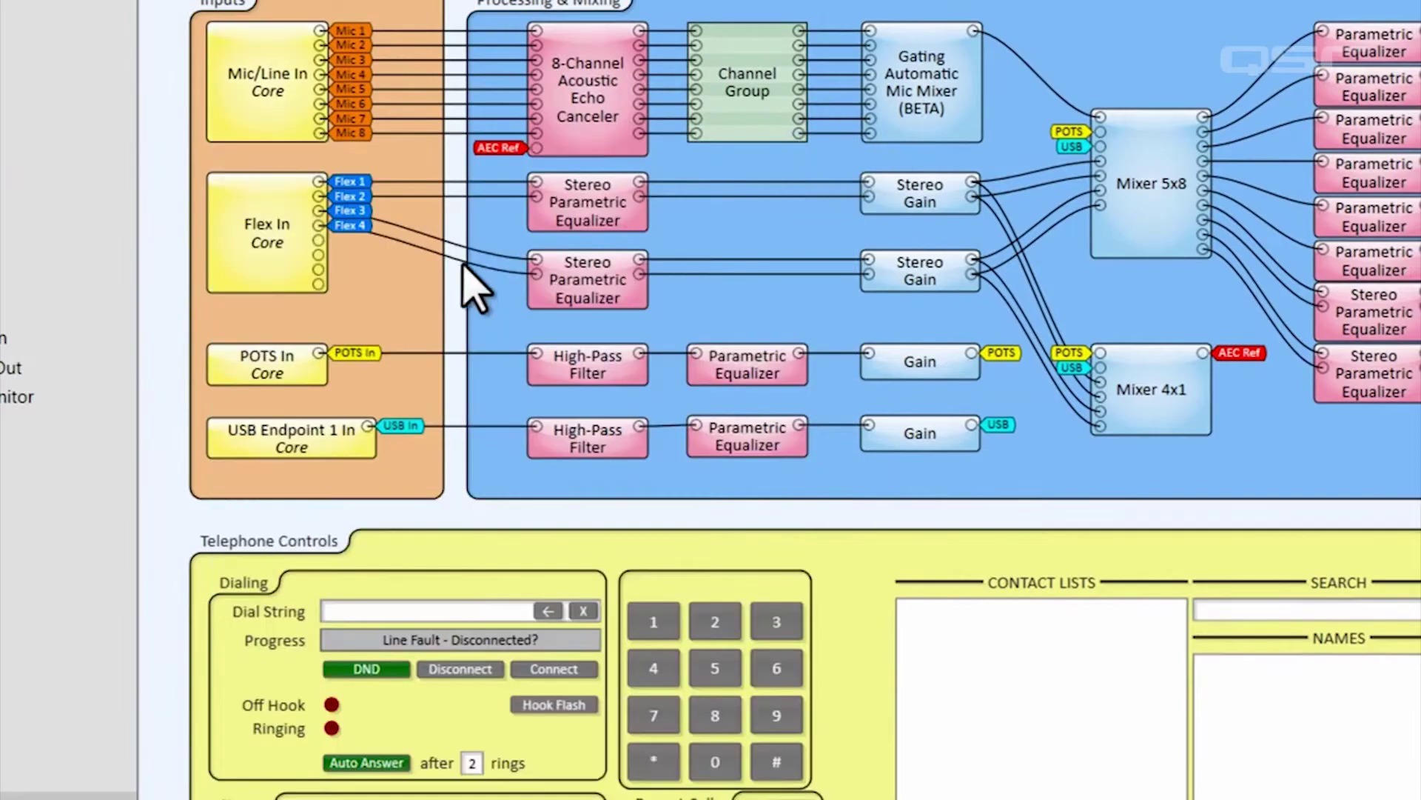
double_click(275, 243)
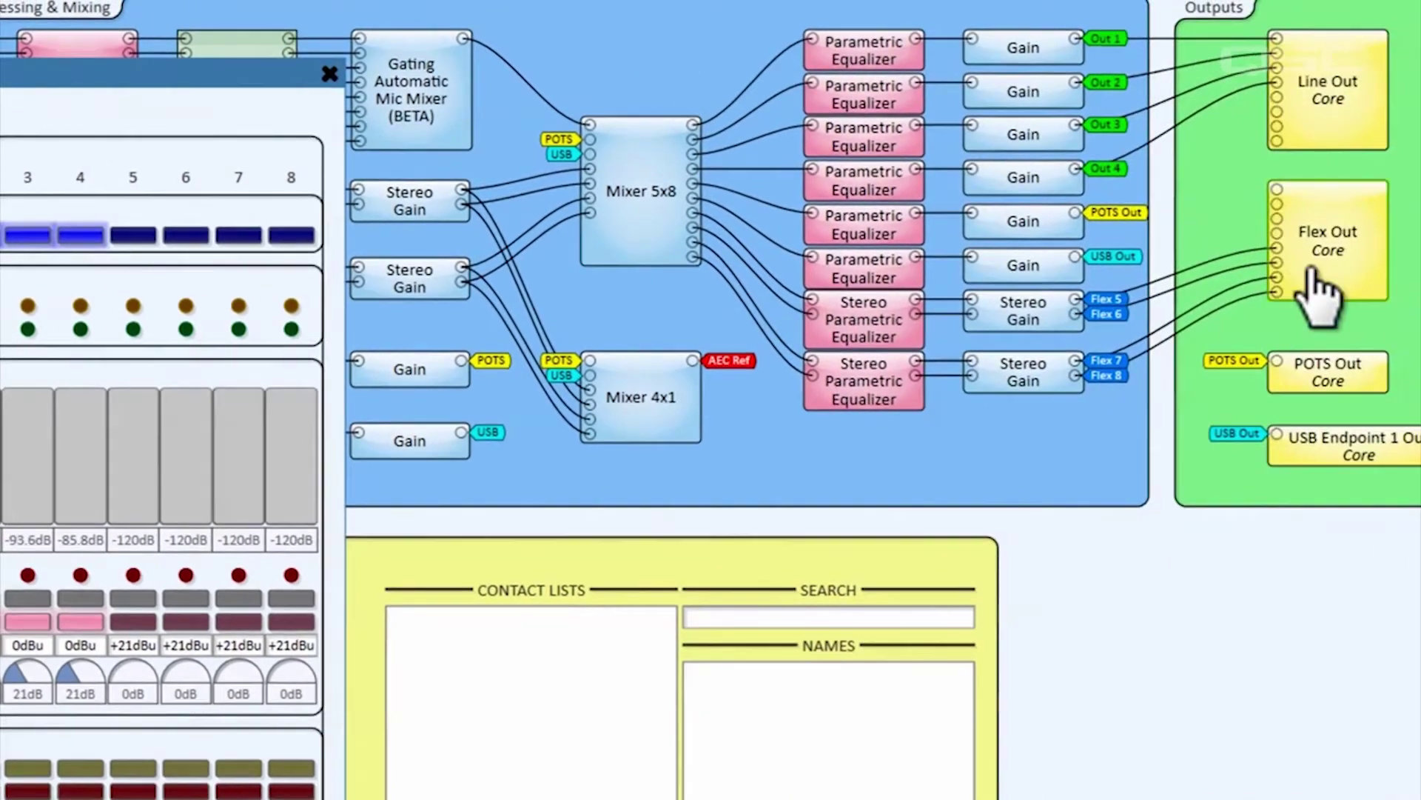
double_click(1375, 272)
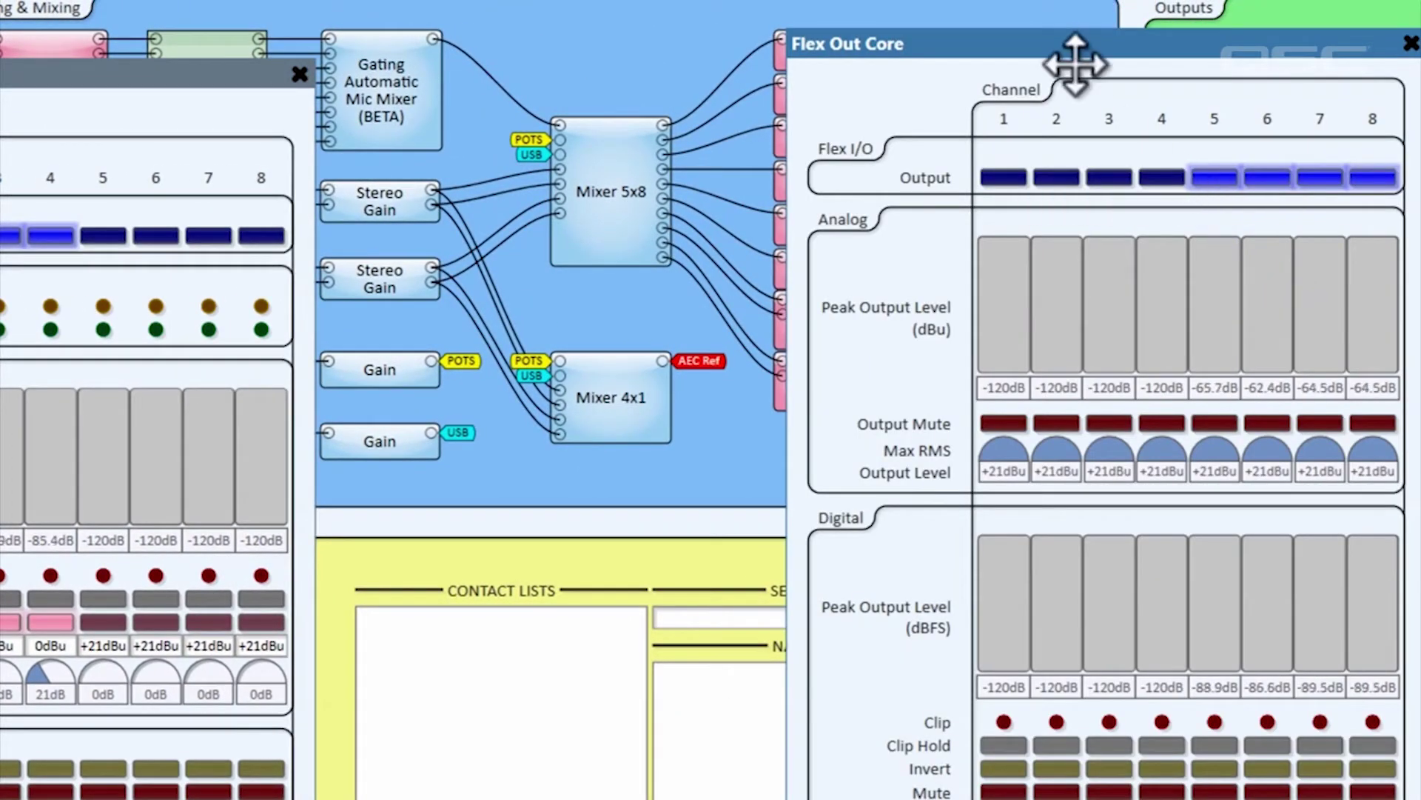
drag(1056, 57, 602, 76)
drag(931, 26, 939, 27)
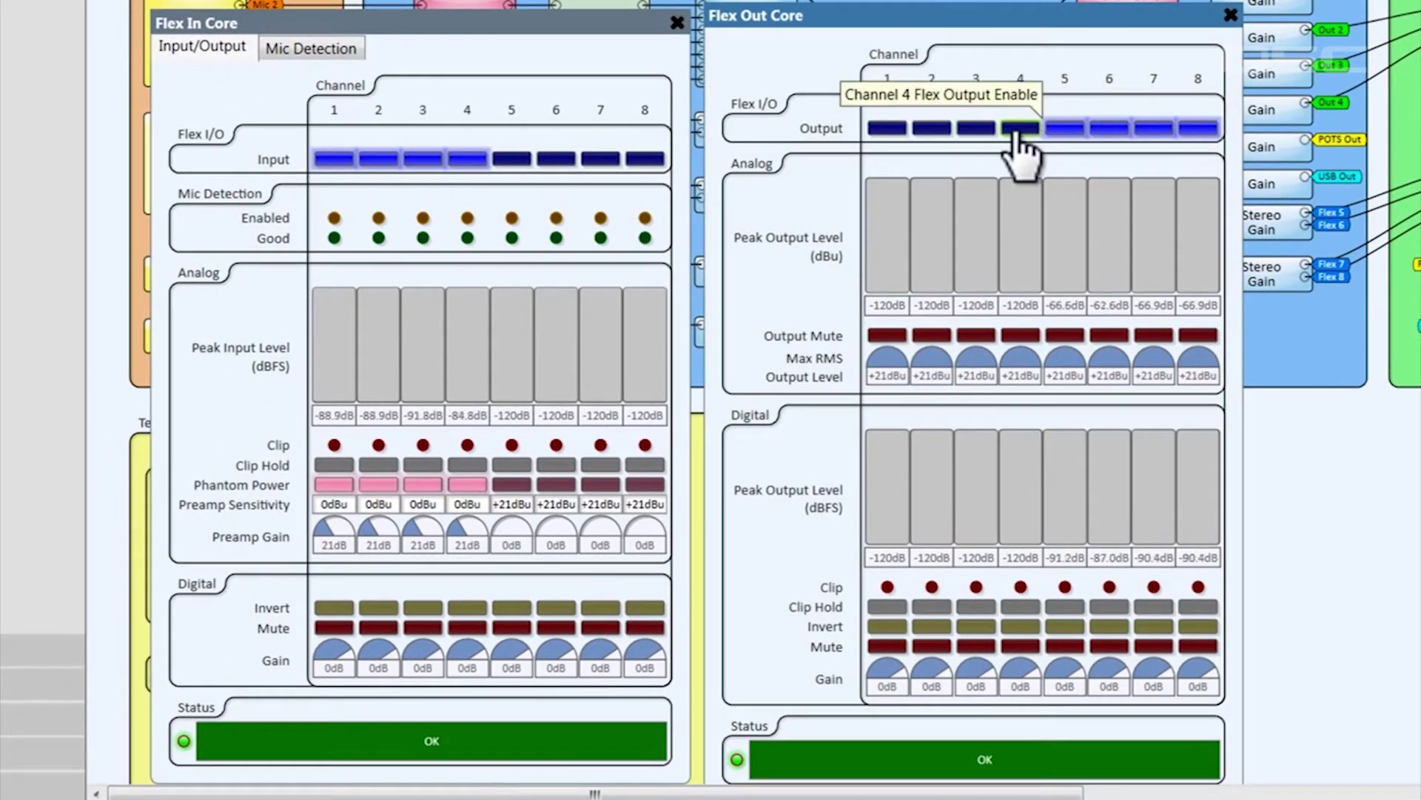
click(934, 130)
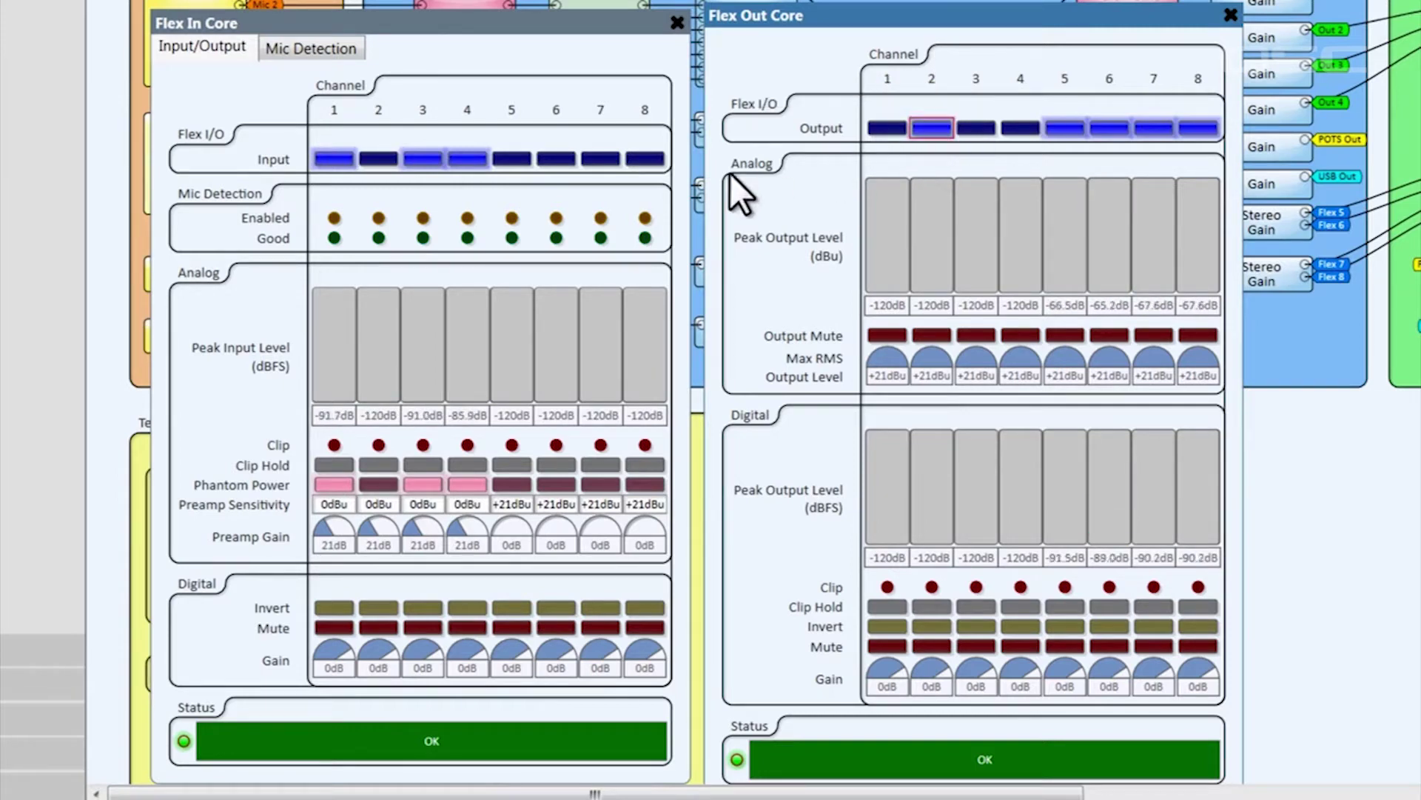
click(382, 171)
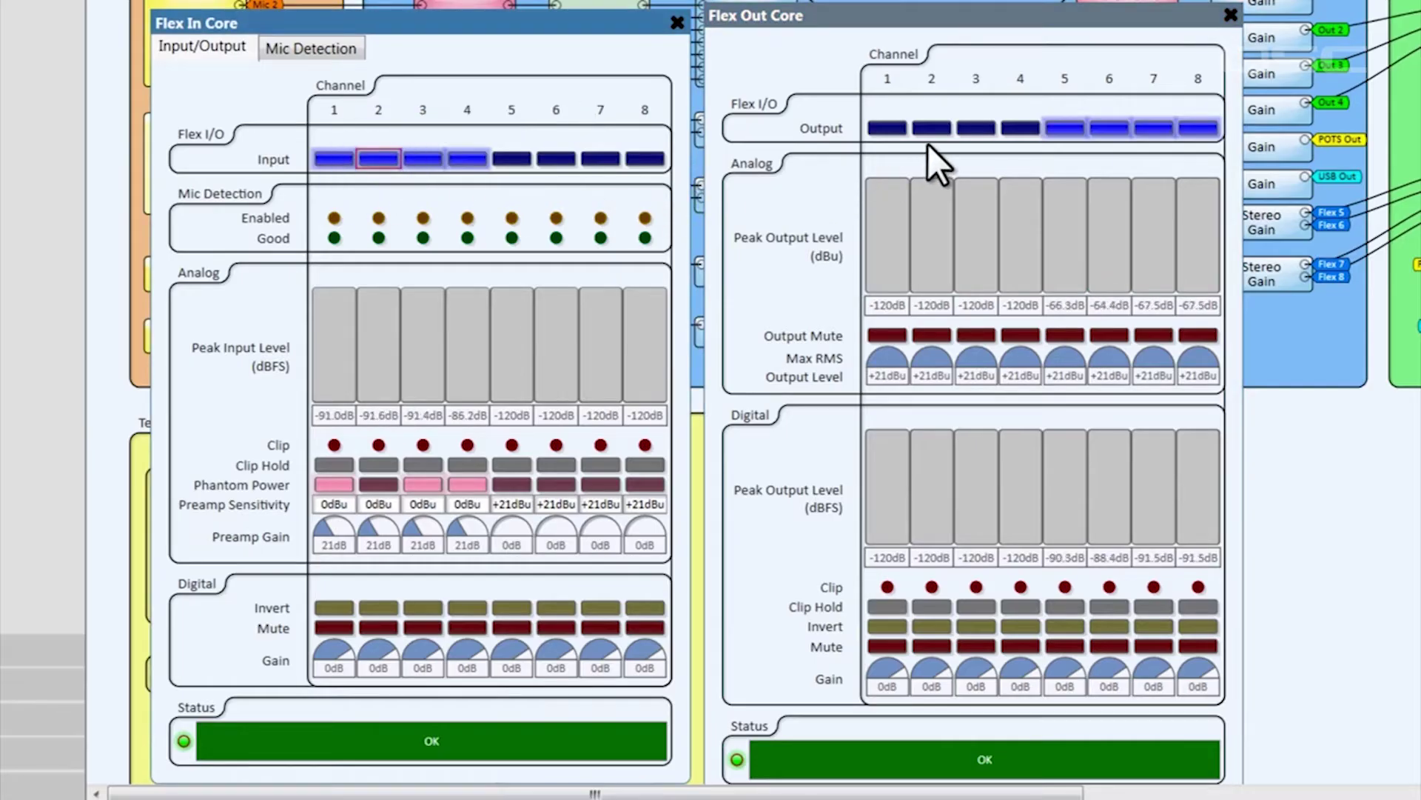
click(1231, 13)
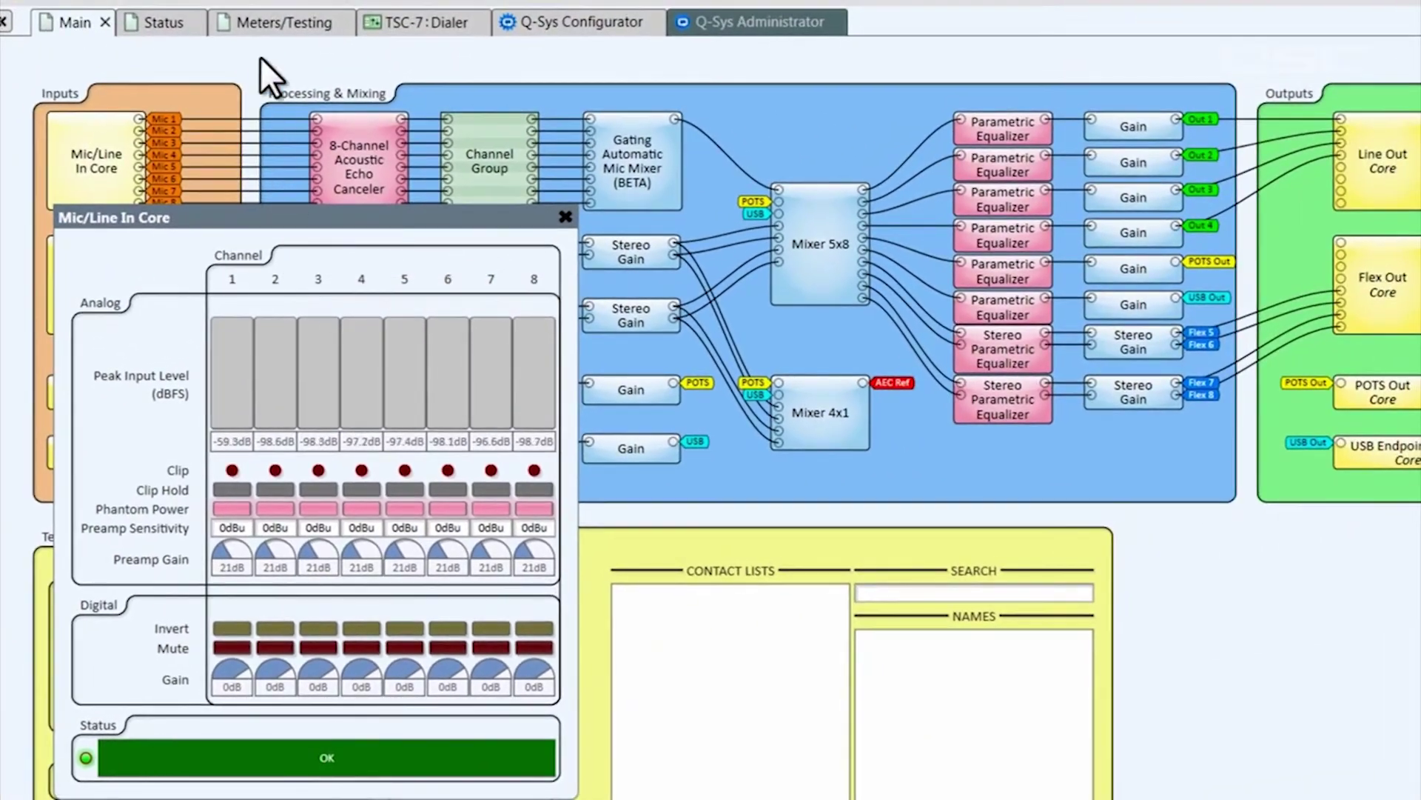
- On Meters/Testing, turn mic channel 1 preamp gain down from 21 dB to 4 dB
click(266, 30)
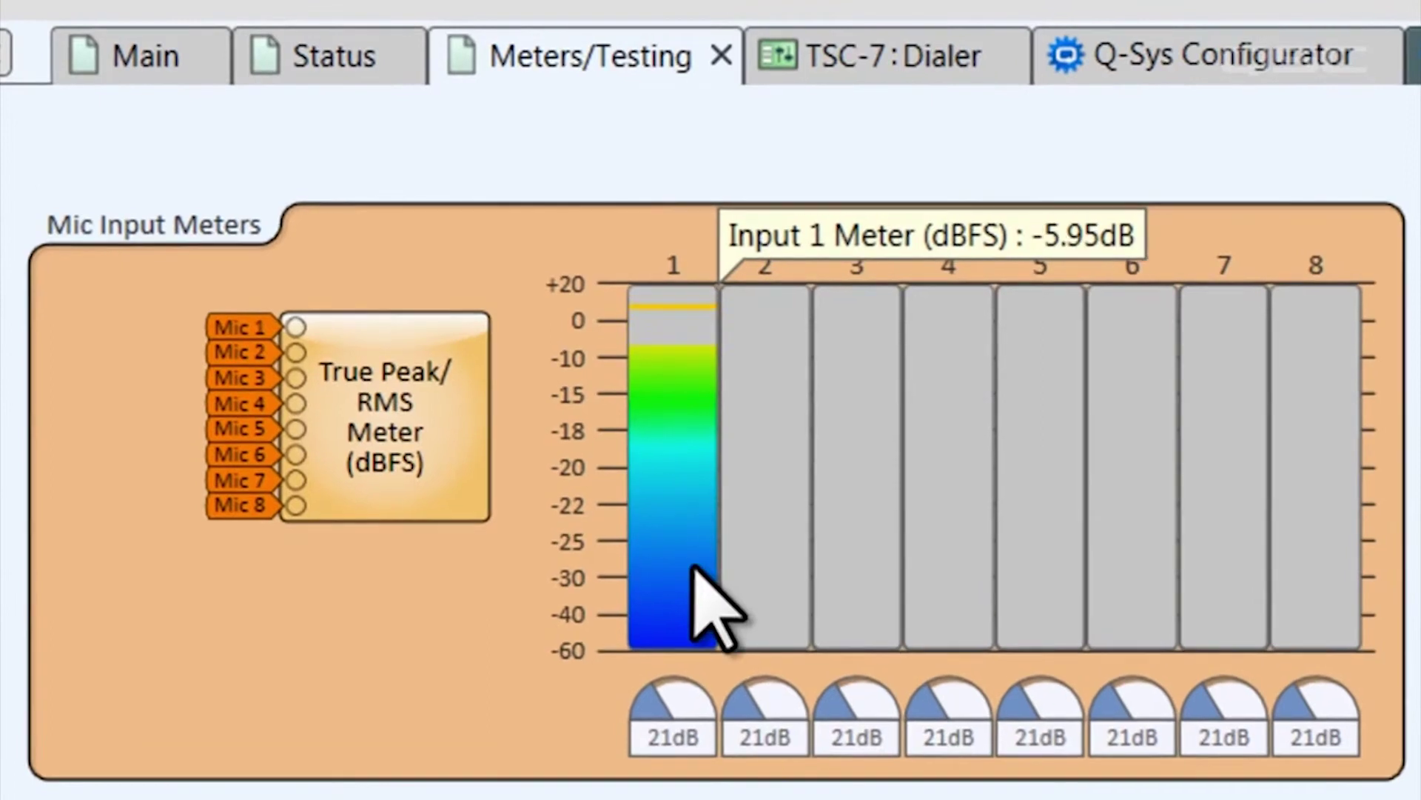
mouse_move(333, 320)
click(695, 692)
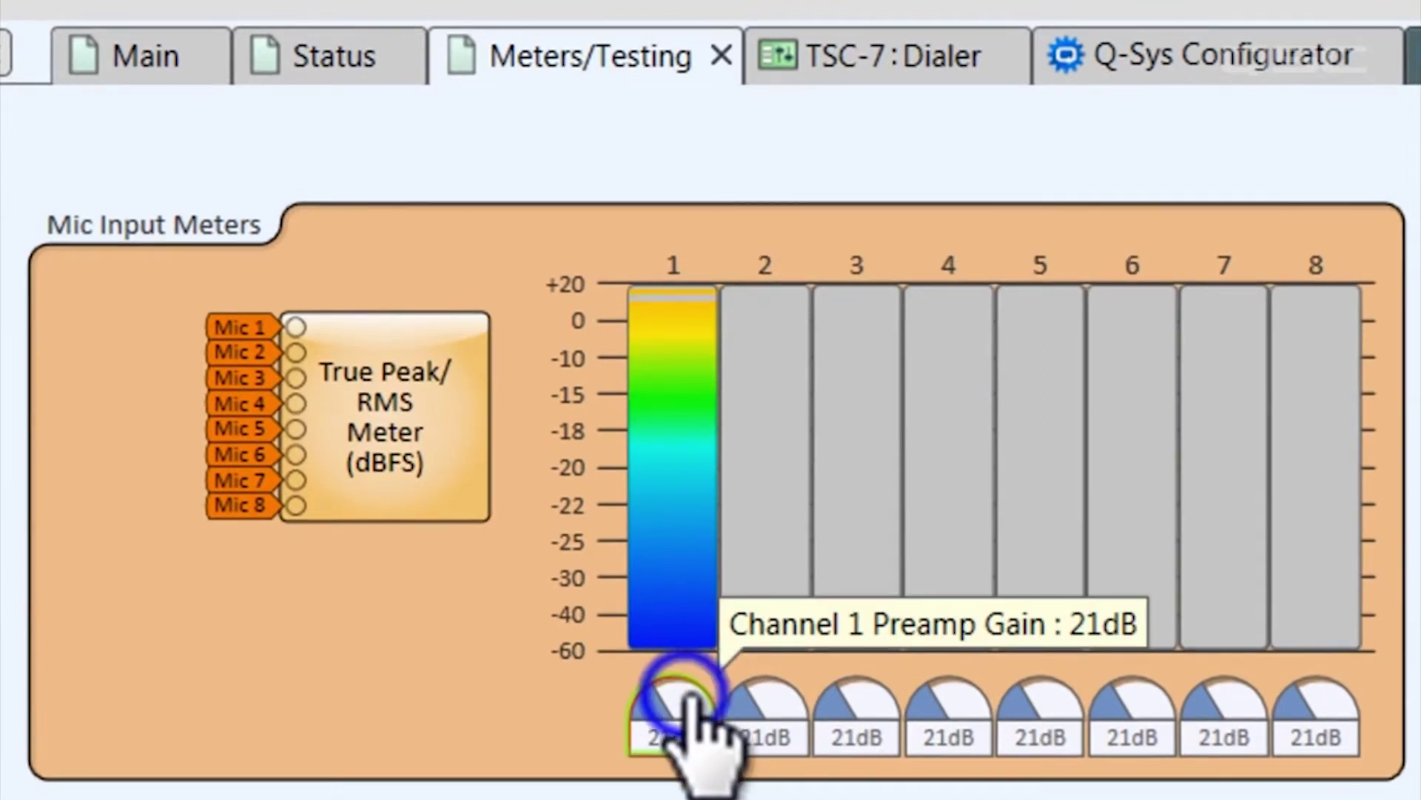
drag(689, 695, 634, 718)
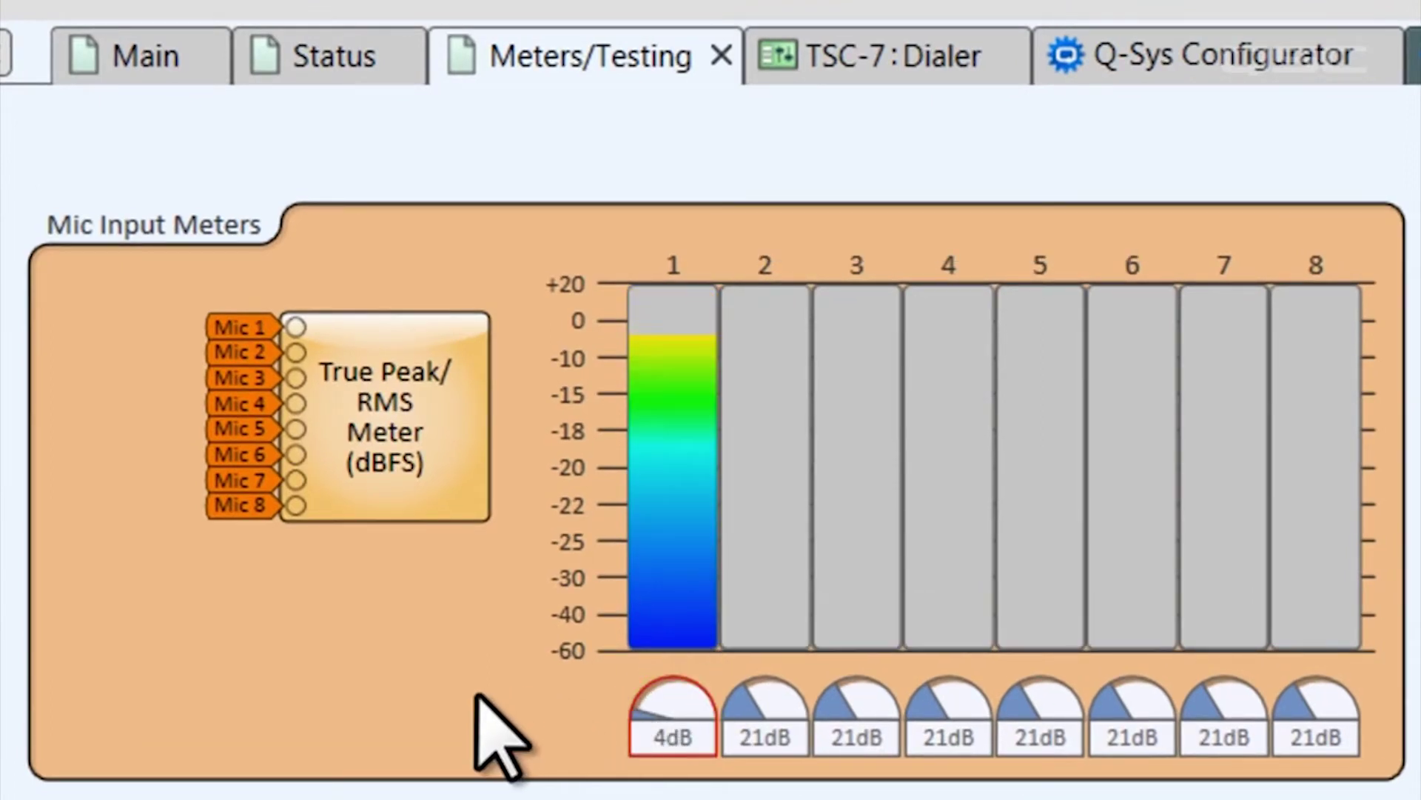
click(165, 60)
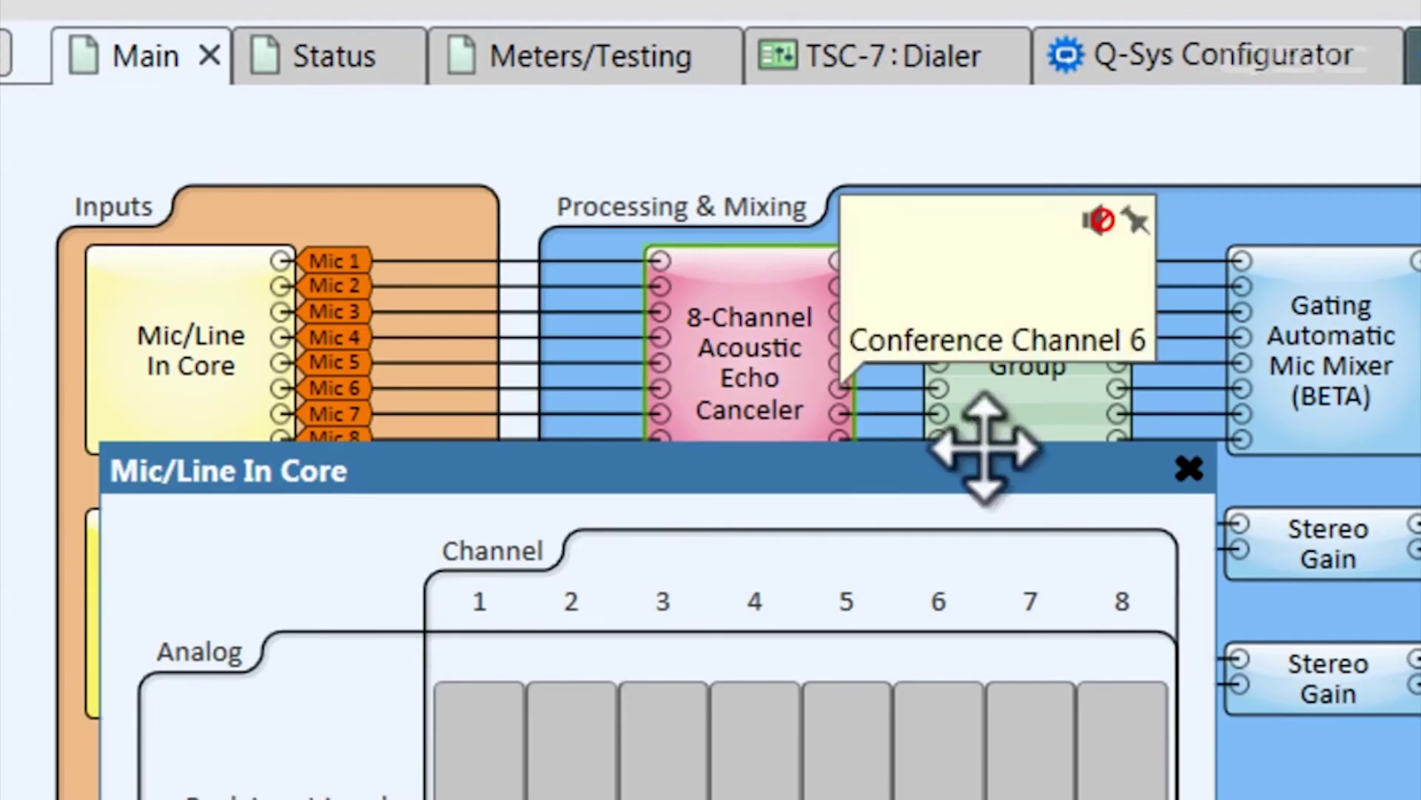
- Close the Mic/Line In Core control panel
click(1189, 468)
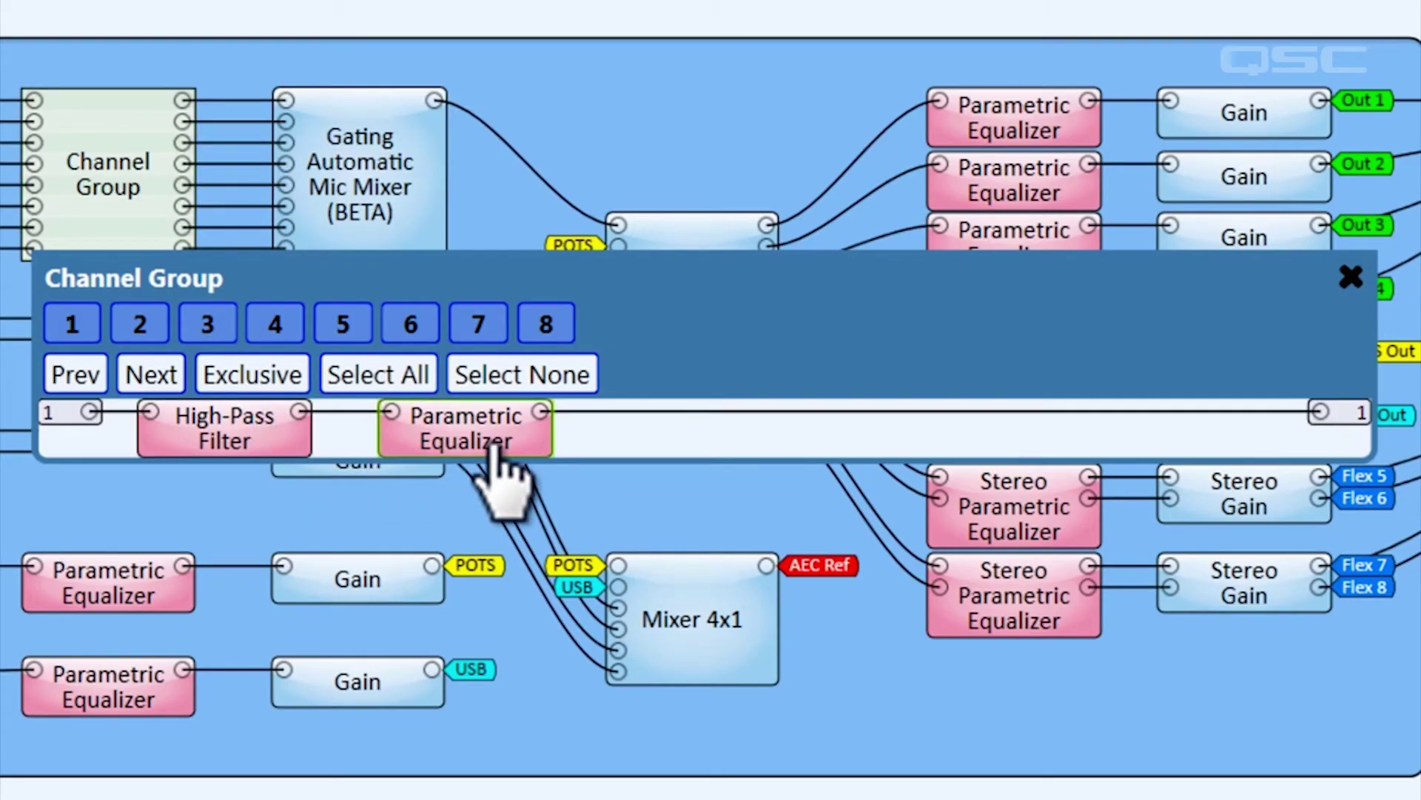
- Open the Channel Group Parametric Equalizer and boost band 2 to 12.4 dB at 214 Hz
double_click(196, 430)
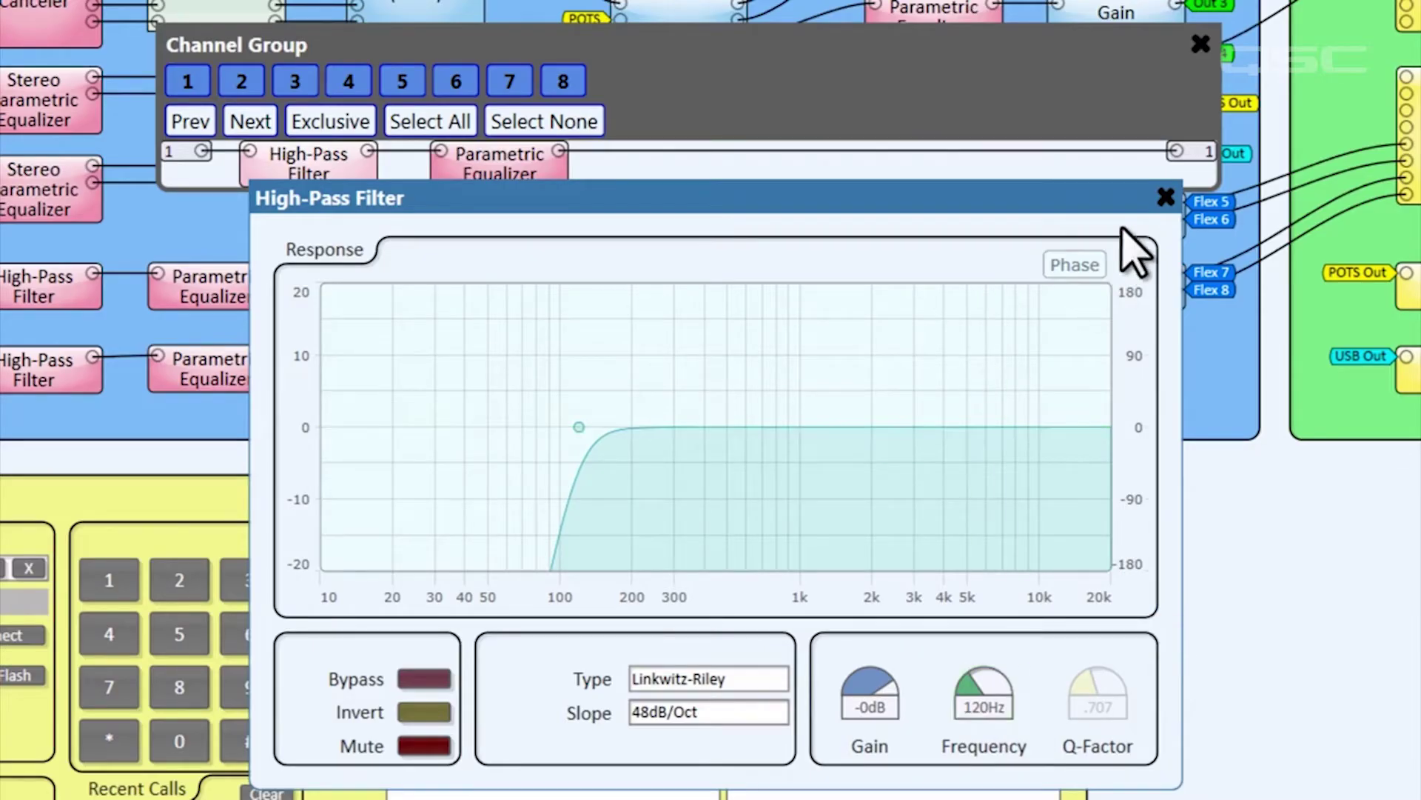
click(1168, 198)
double_click(511, 169)
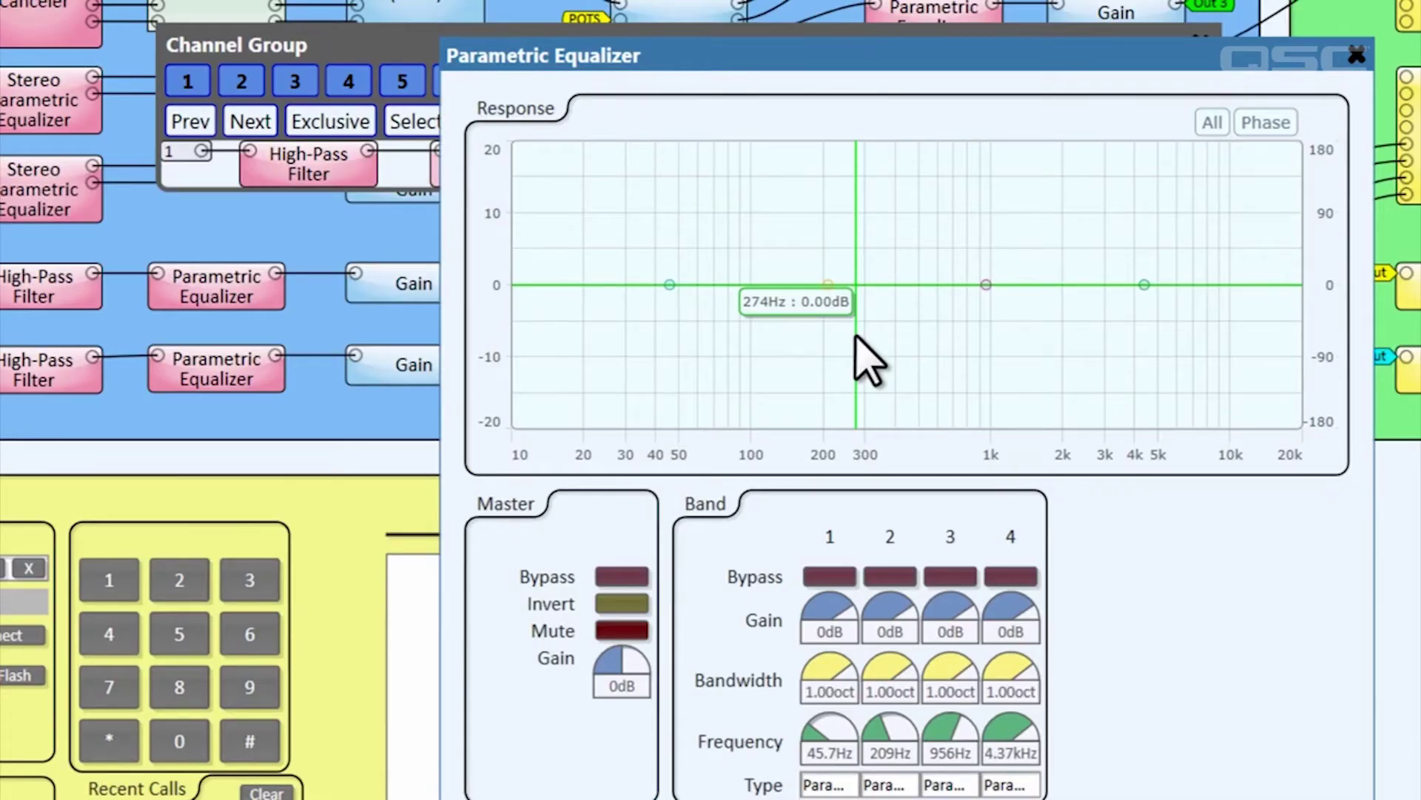
drag(860, 65, 893, 242)
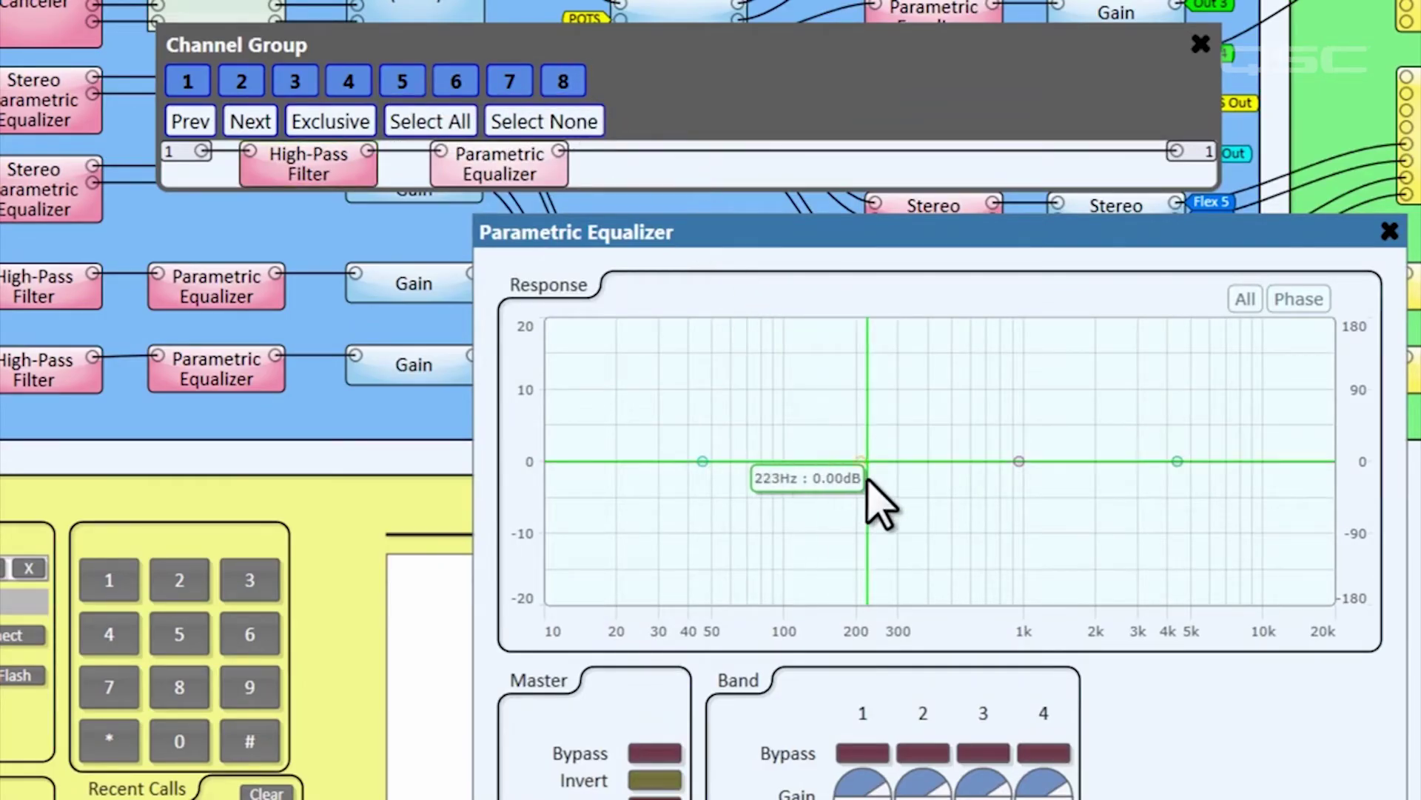
drag(861, 457, 868, 373)
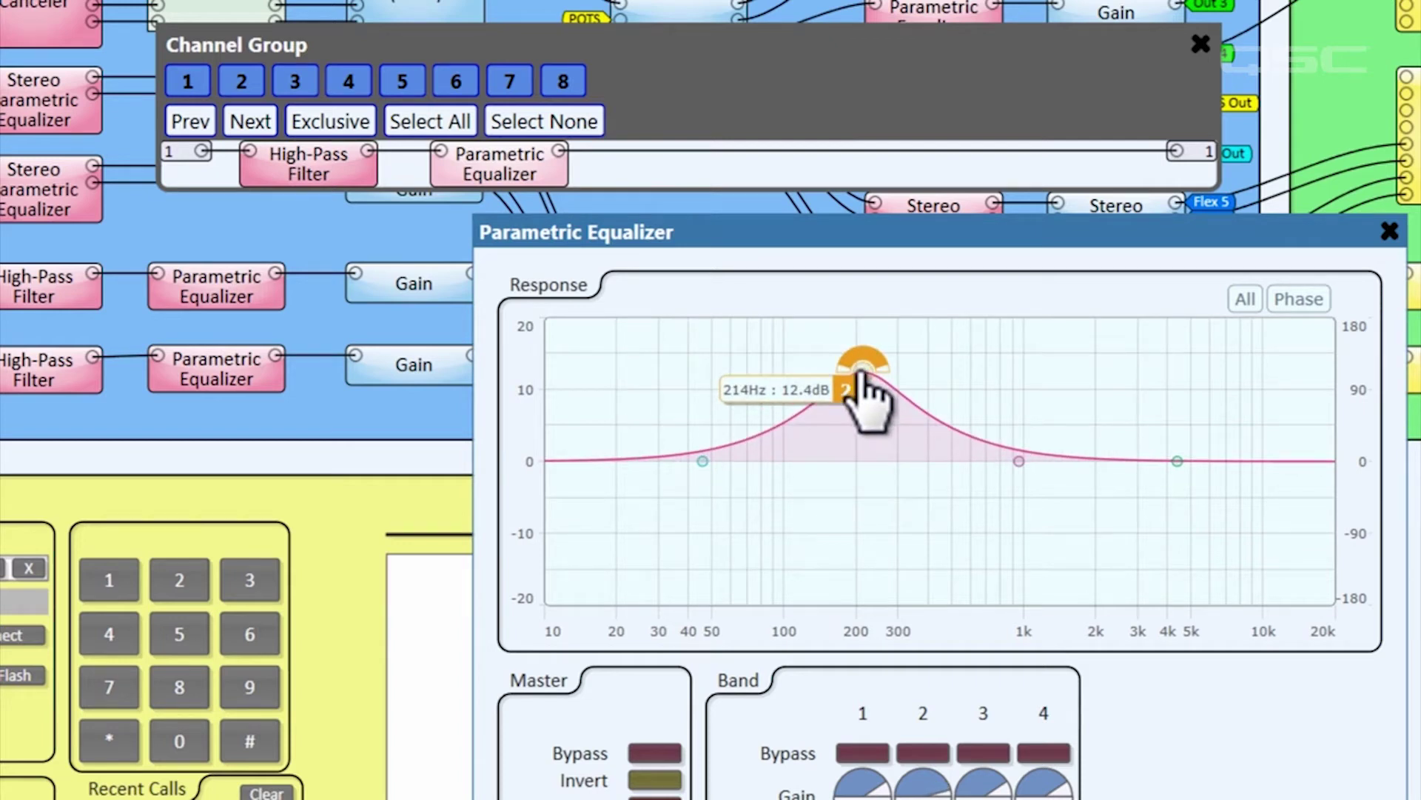
- For channels 2 and 3 only, boost EQ band 1 about 15 dB at 42 Hz, then deselect all
click(528, 130)
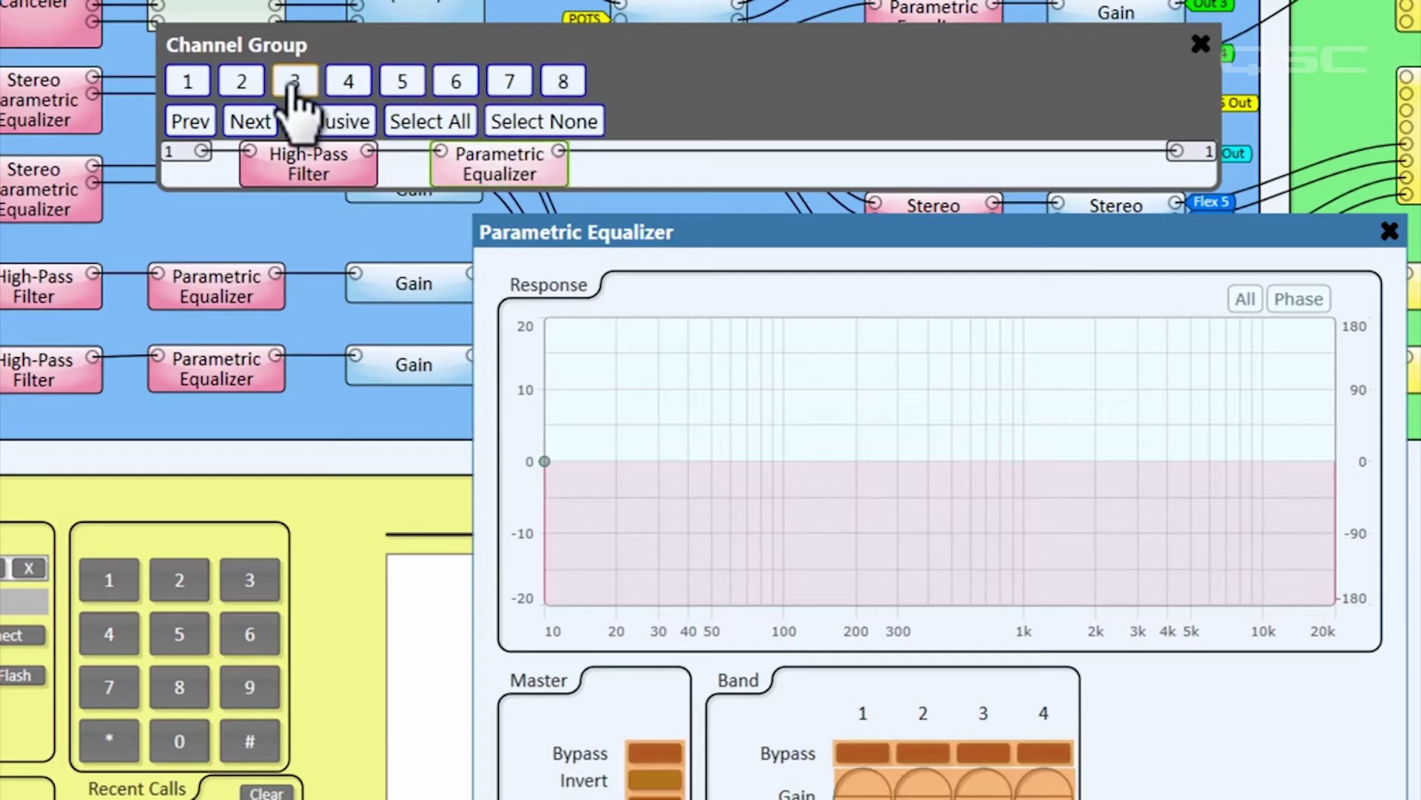
click(243, 83)
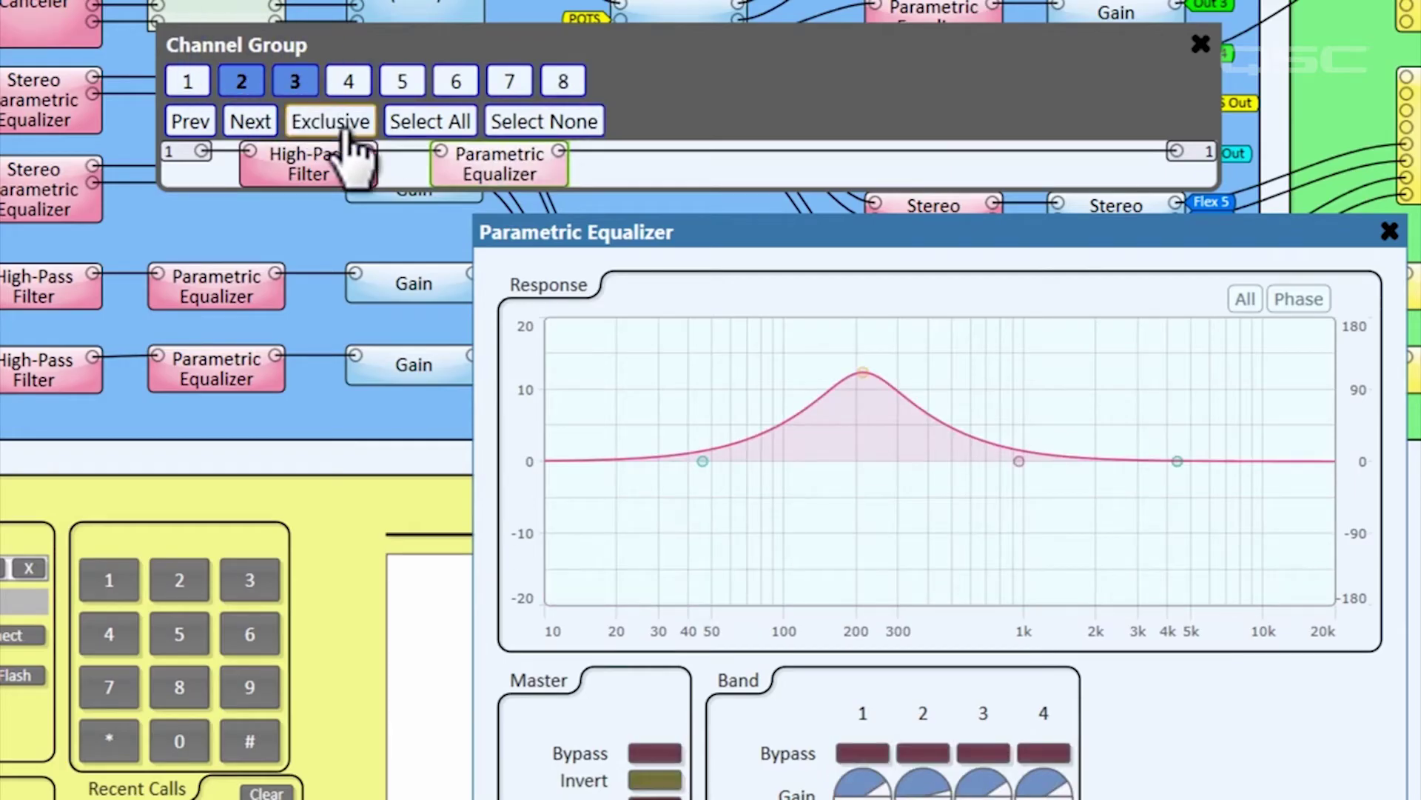
click(705, 462)
drag(704, 462, 693, 357)
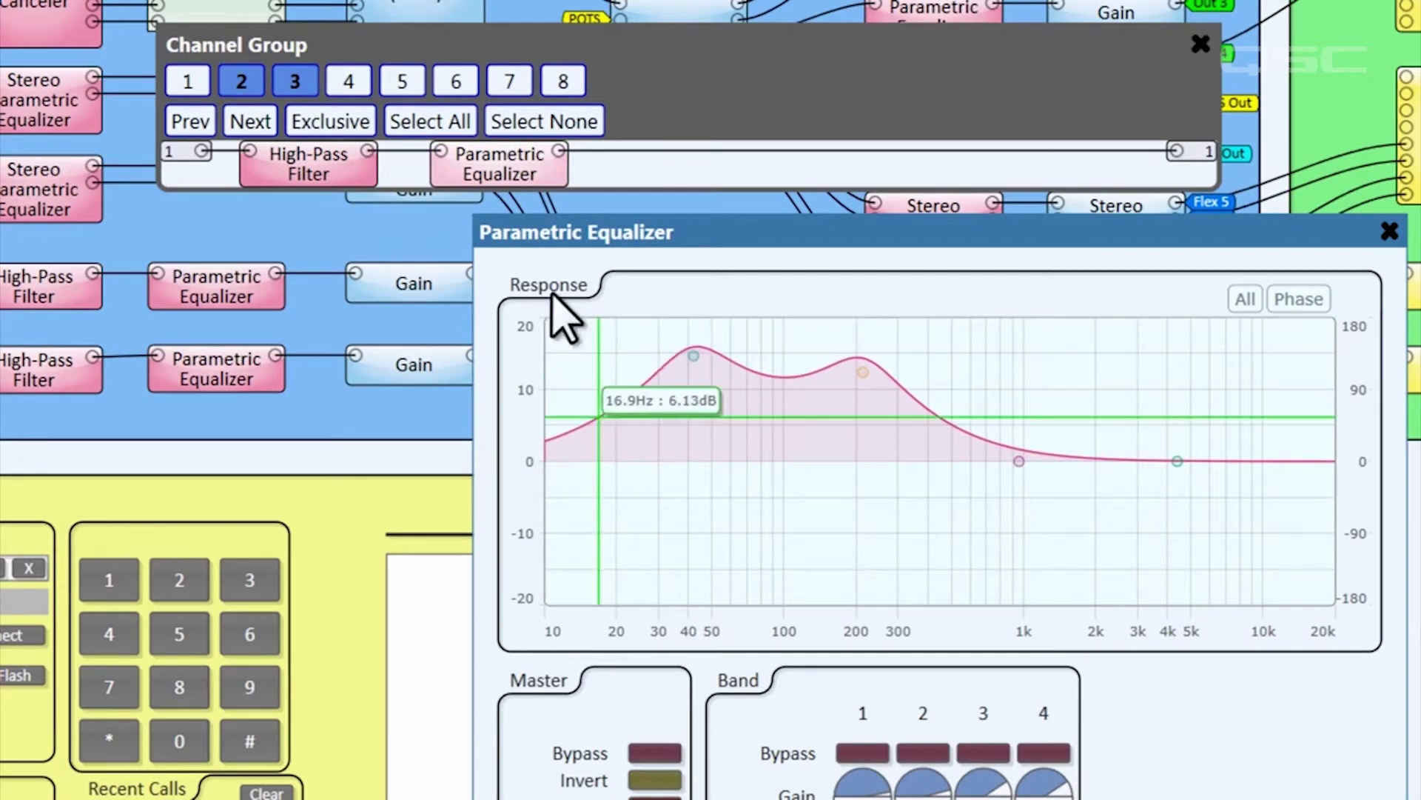
click(511, 125)
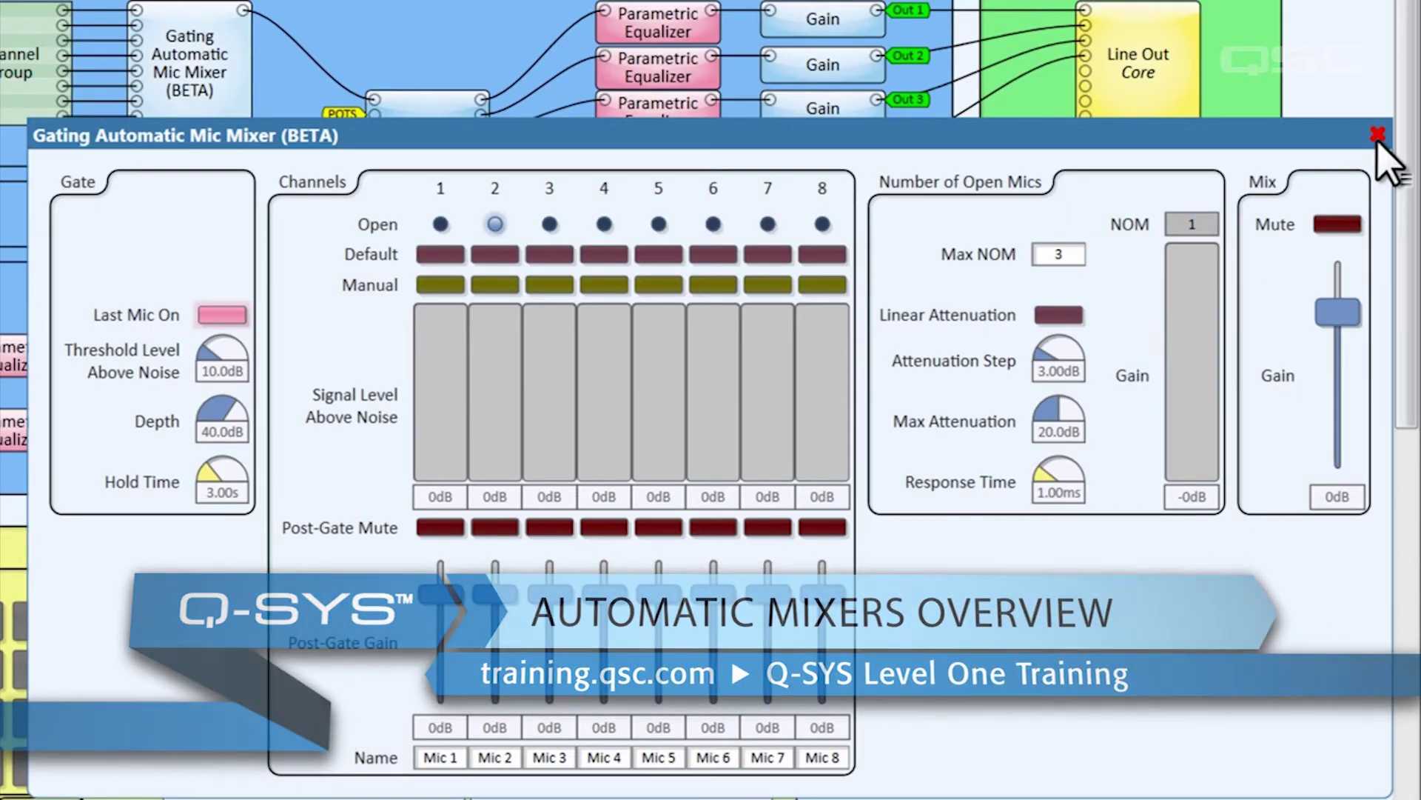
- Close the Gating Automatic Mic Mixer controls to return to the Main schematic
click(1377, 134)
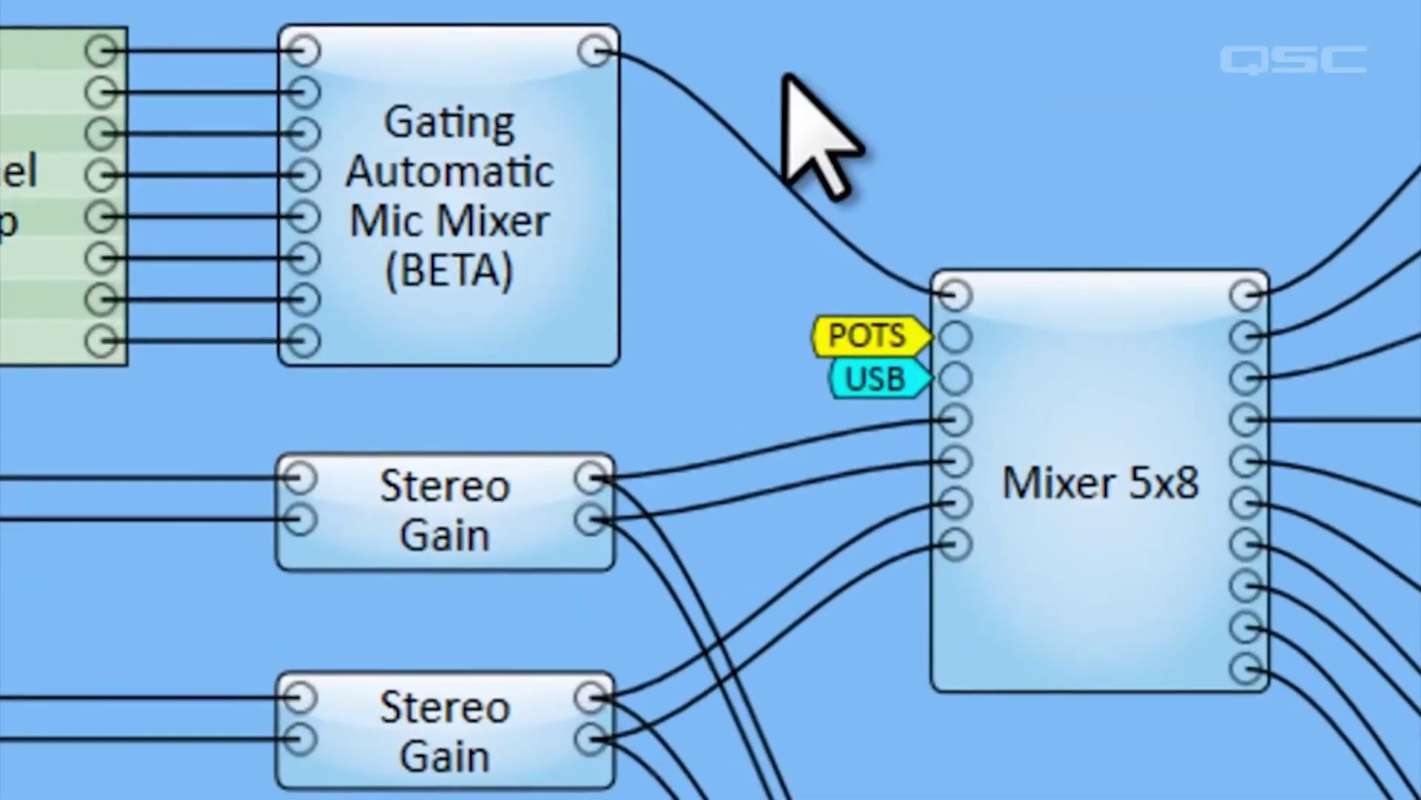
mouse_move(243, 11)
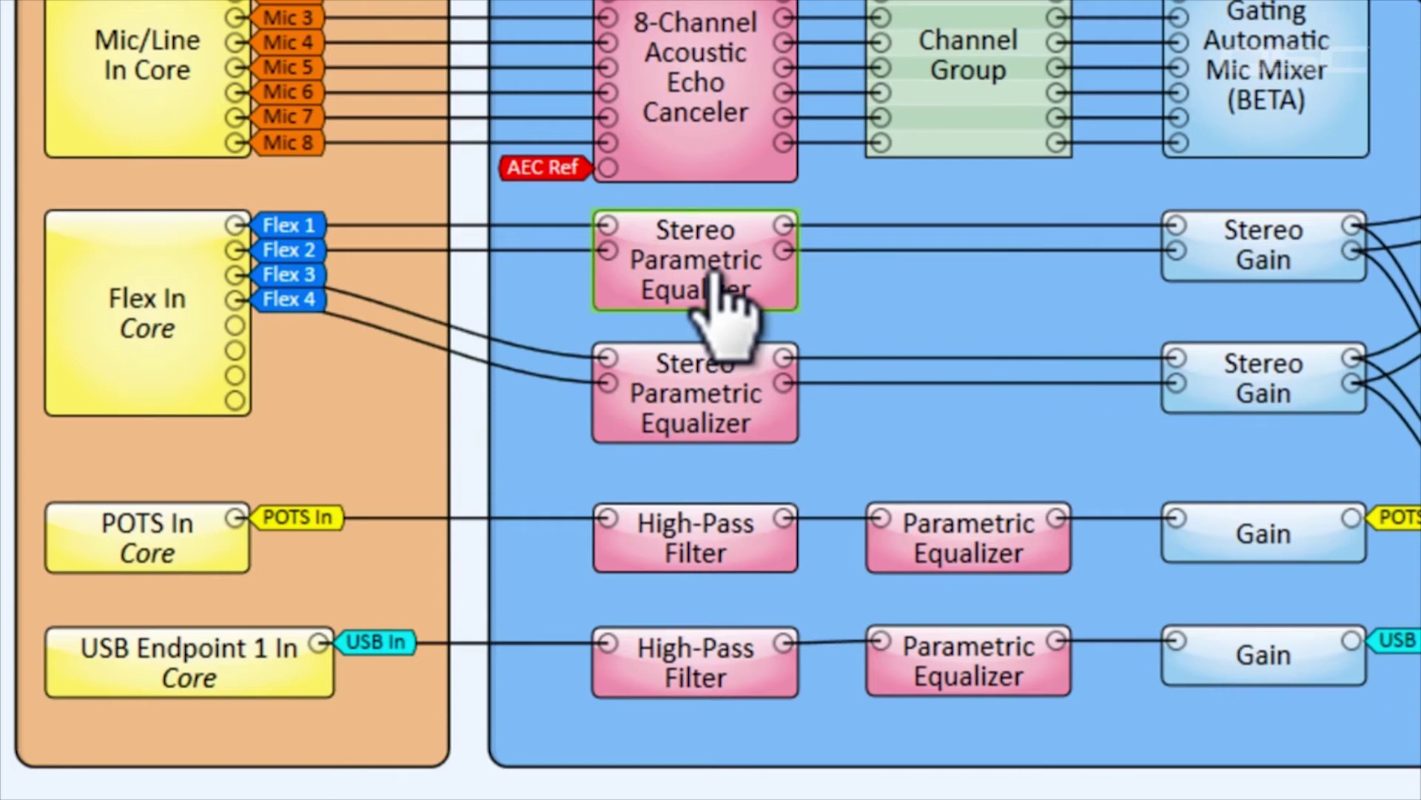
double_click(715, 278)
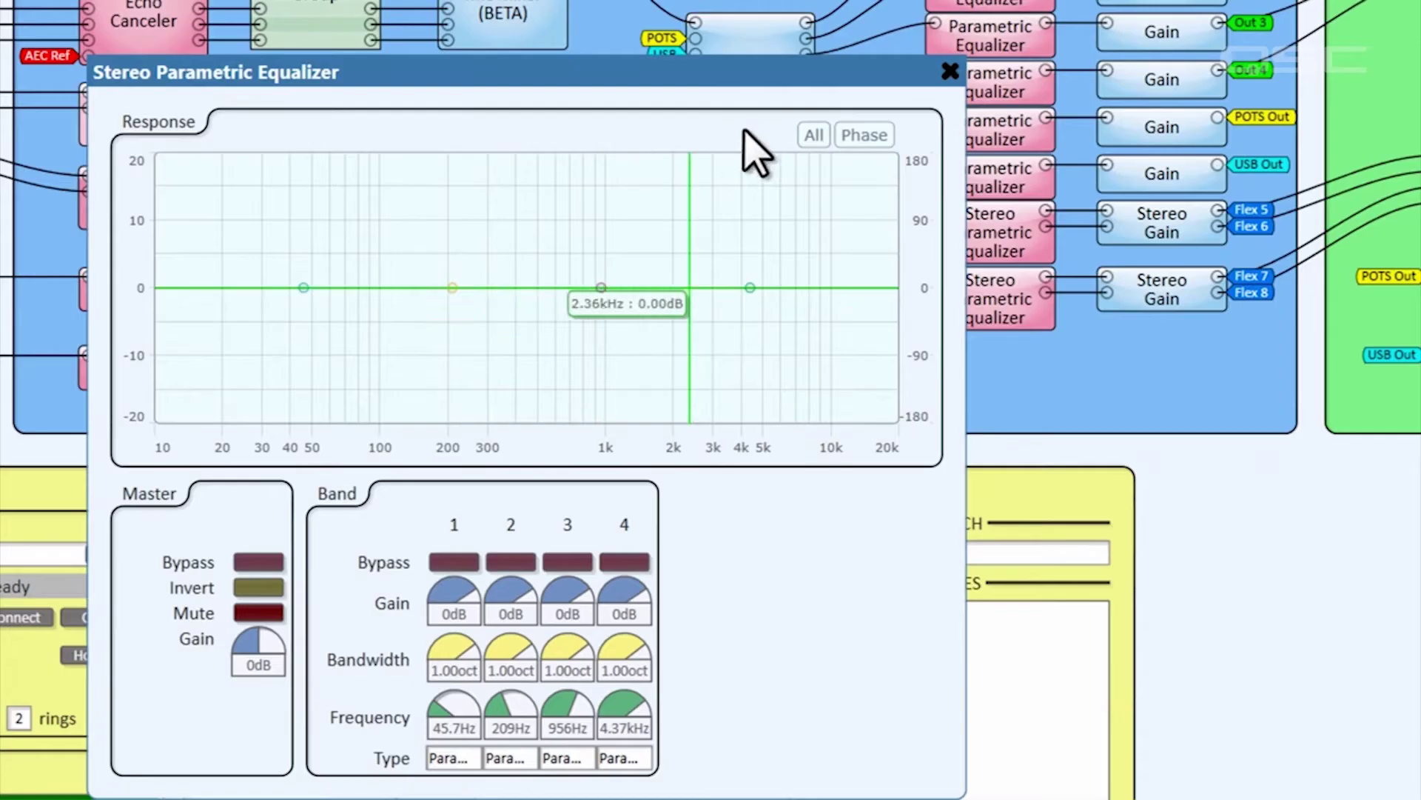
click(951, 74)
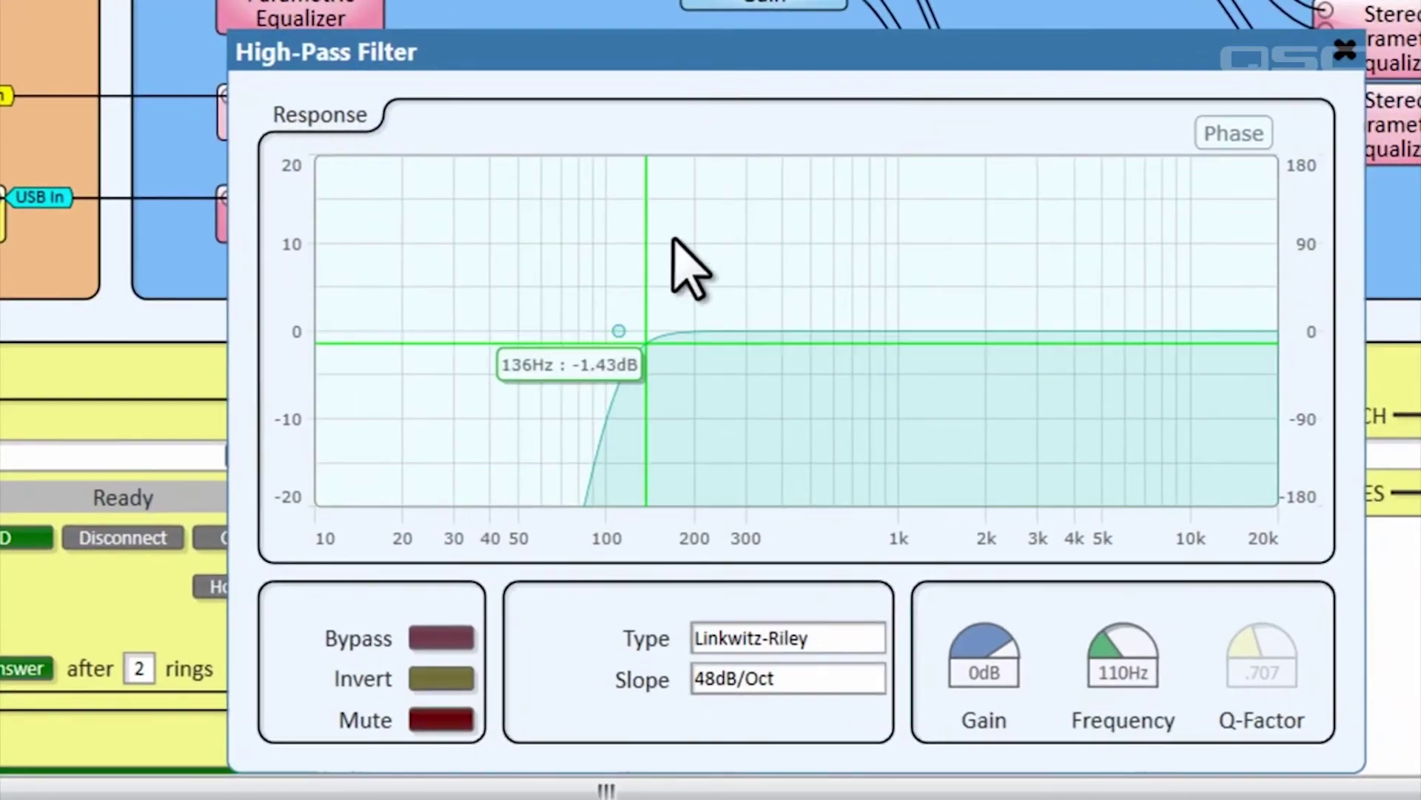
click(1344, 51)
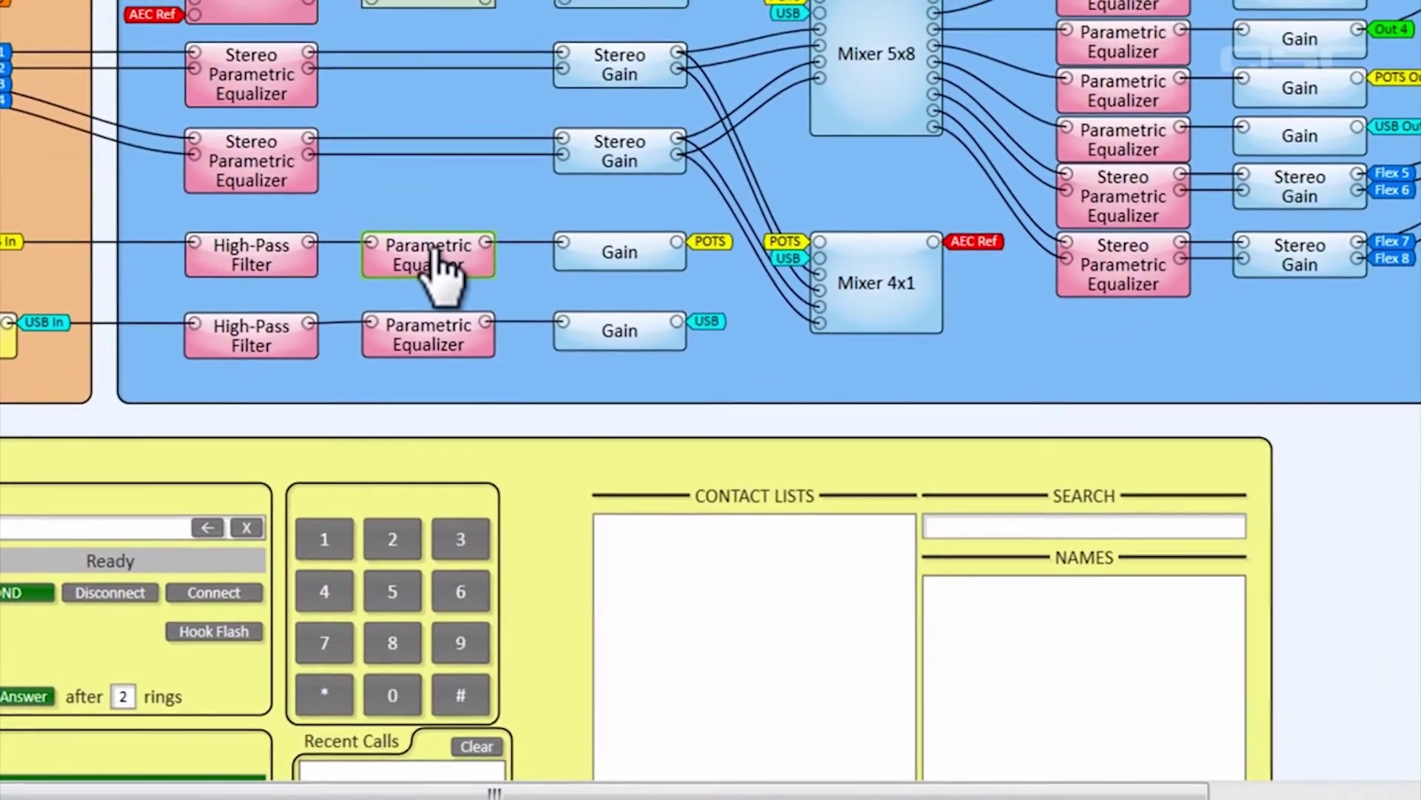
double_click(523, 112)
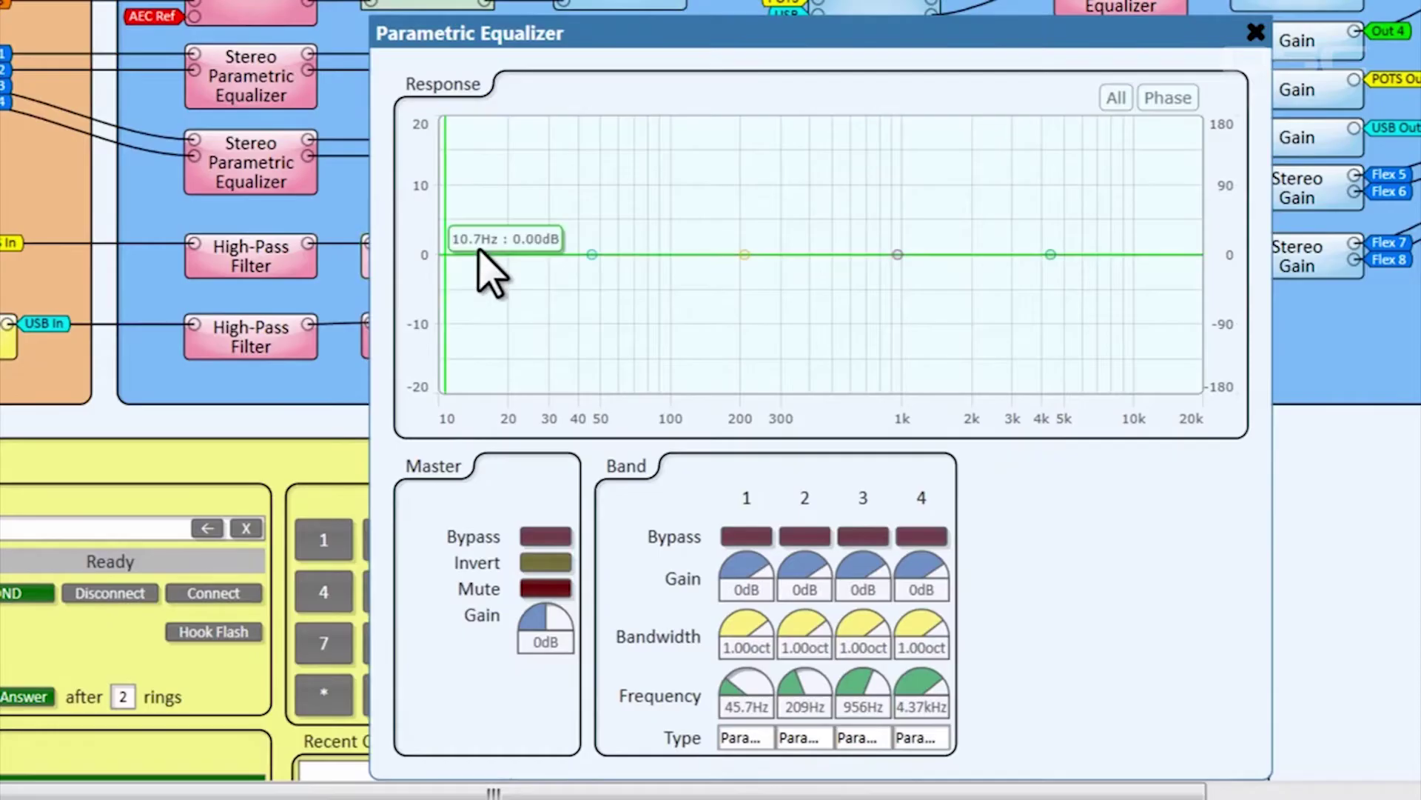
click(1257, 32)
click(615, 253)
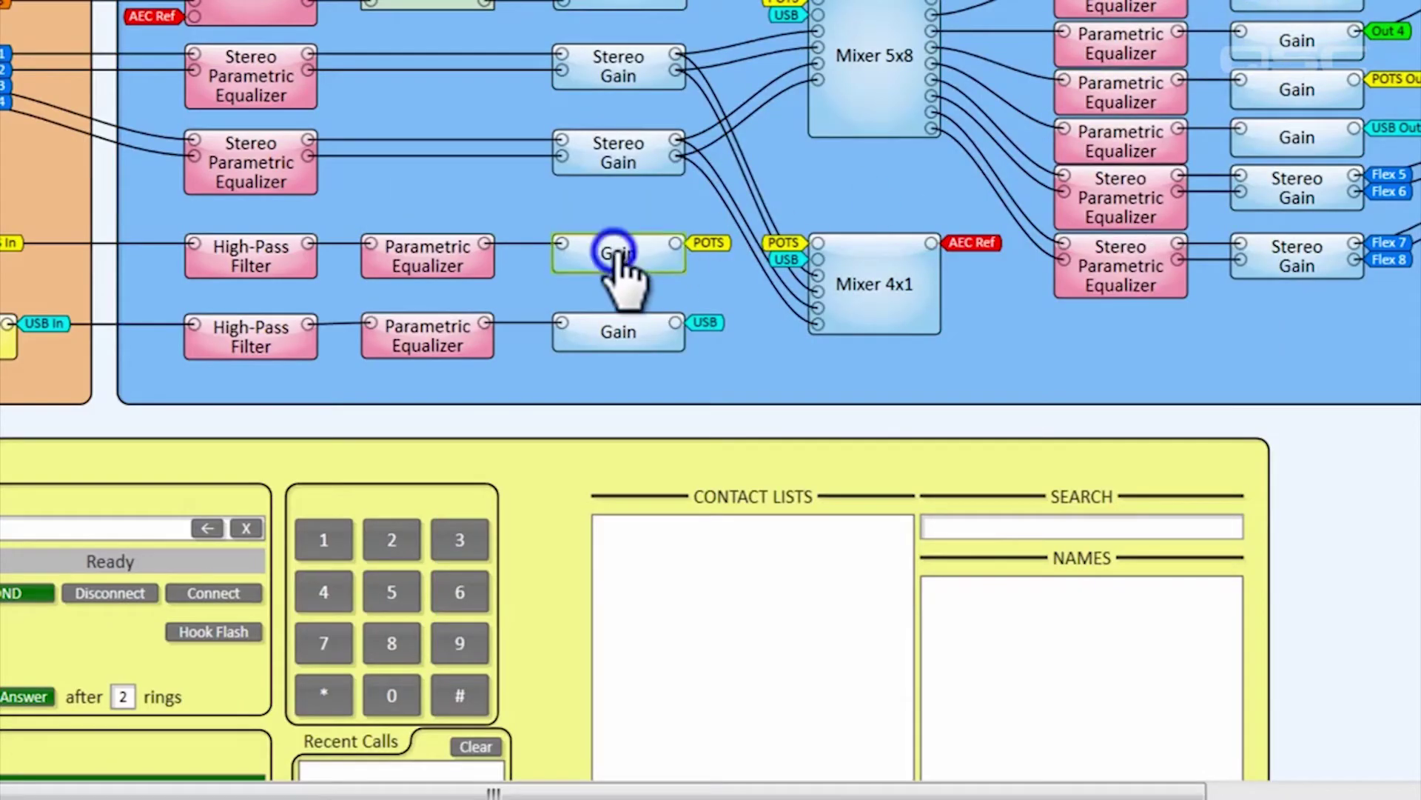
double_click(615, 253)
click(767, 281)
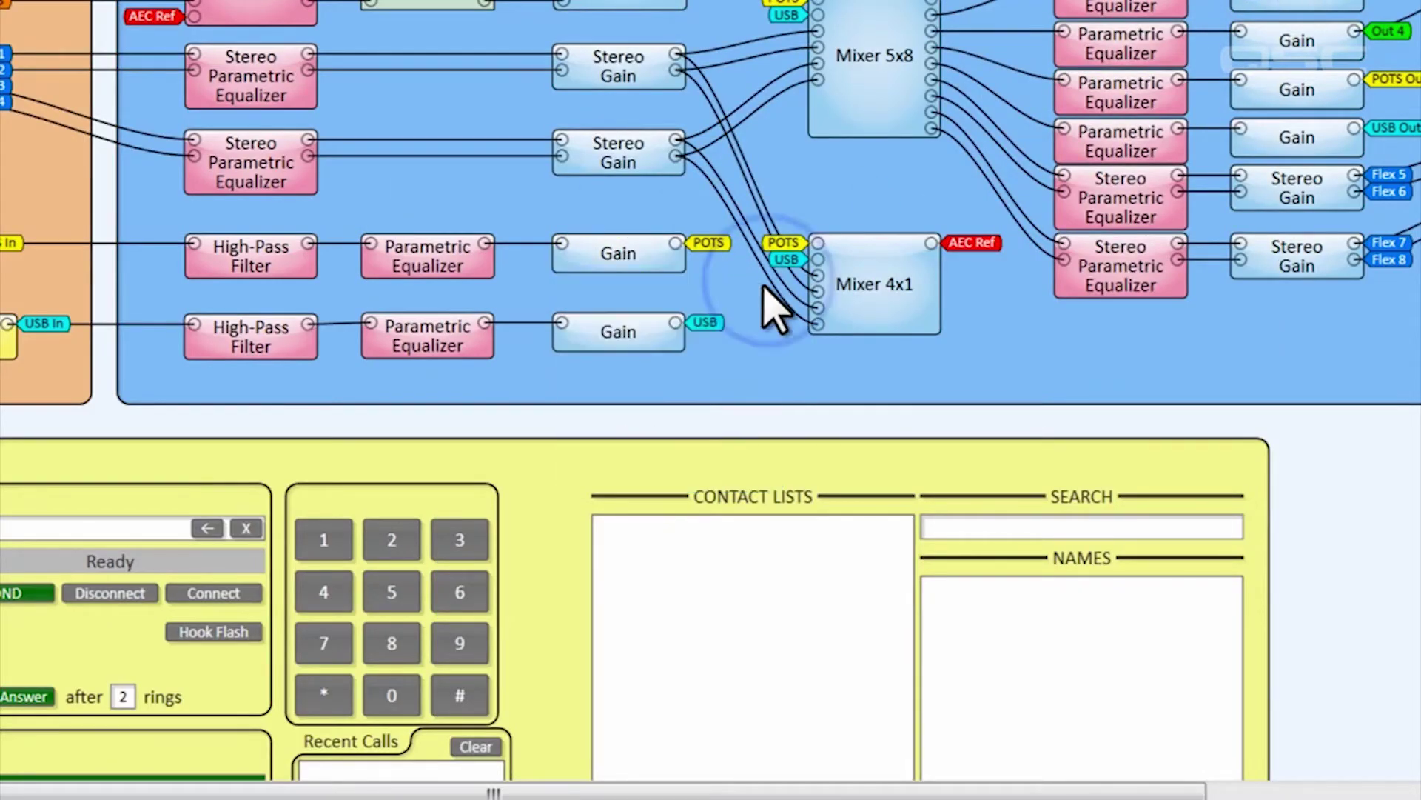
click(868, 28)
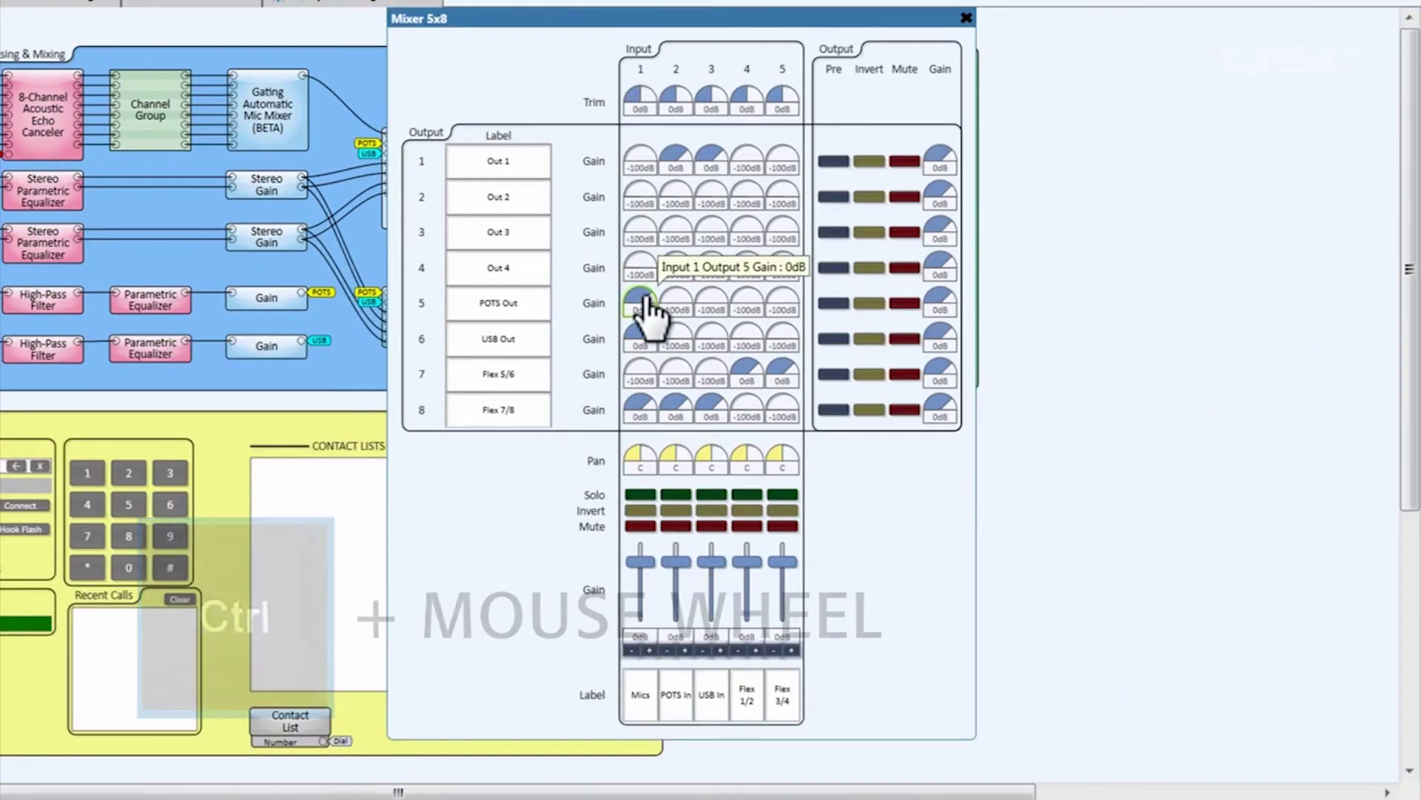
- Set the Mixer 5x8 Mics-to-POTS Out crosspoint gain to -1.80 dB and close the mixer
click(765, 338)
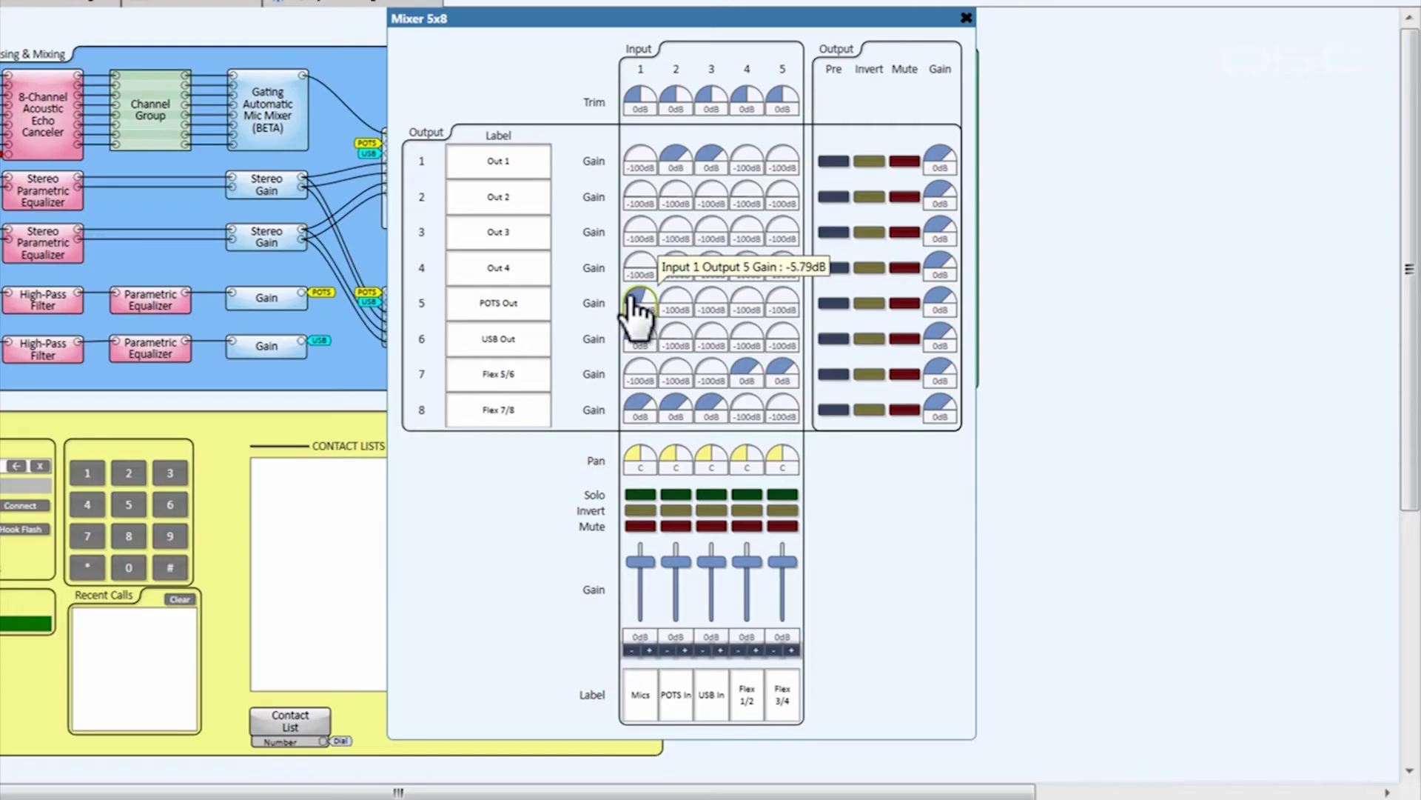
click(962, 15)
scroll(953, 83, up, 3)
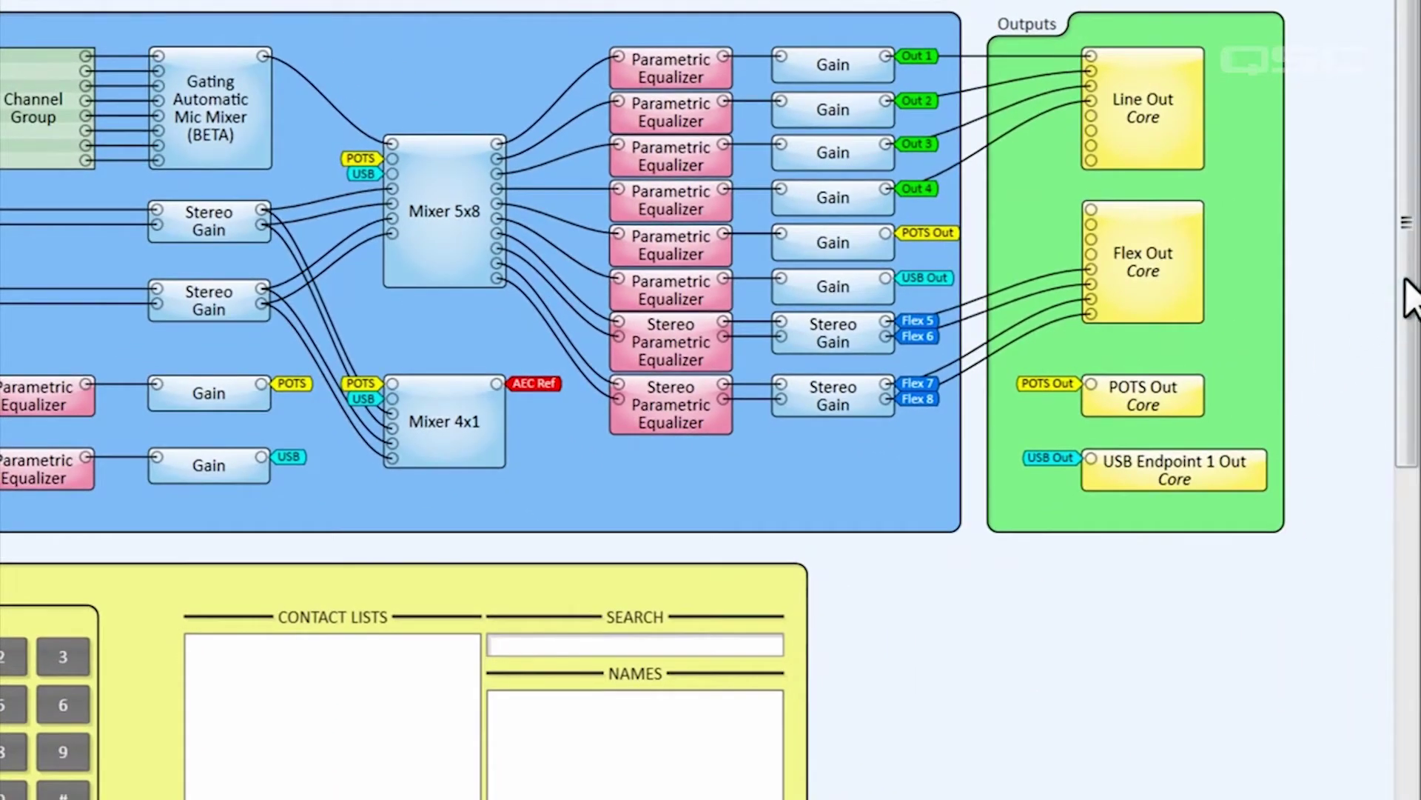
drag(1410, 297, 1381, 481)
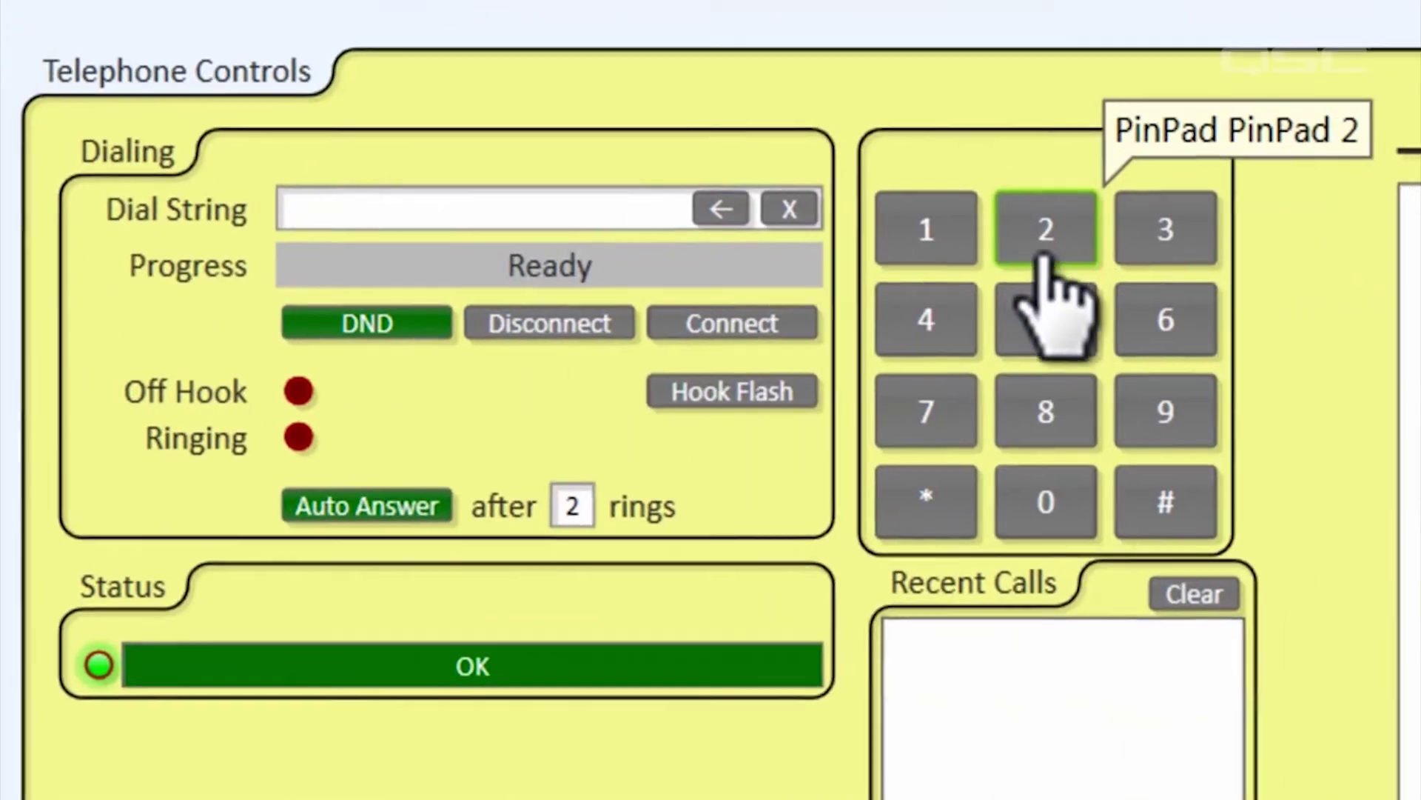
click(1075, 345)
click(1075, 344)
click(1075, 345)
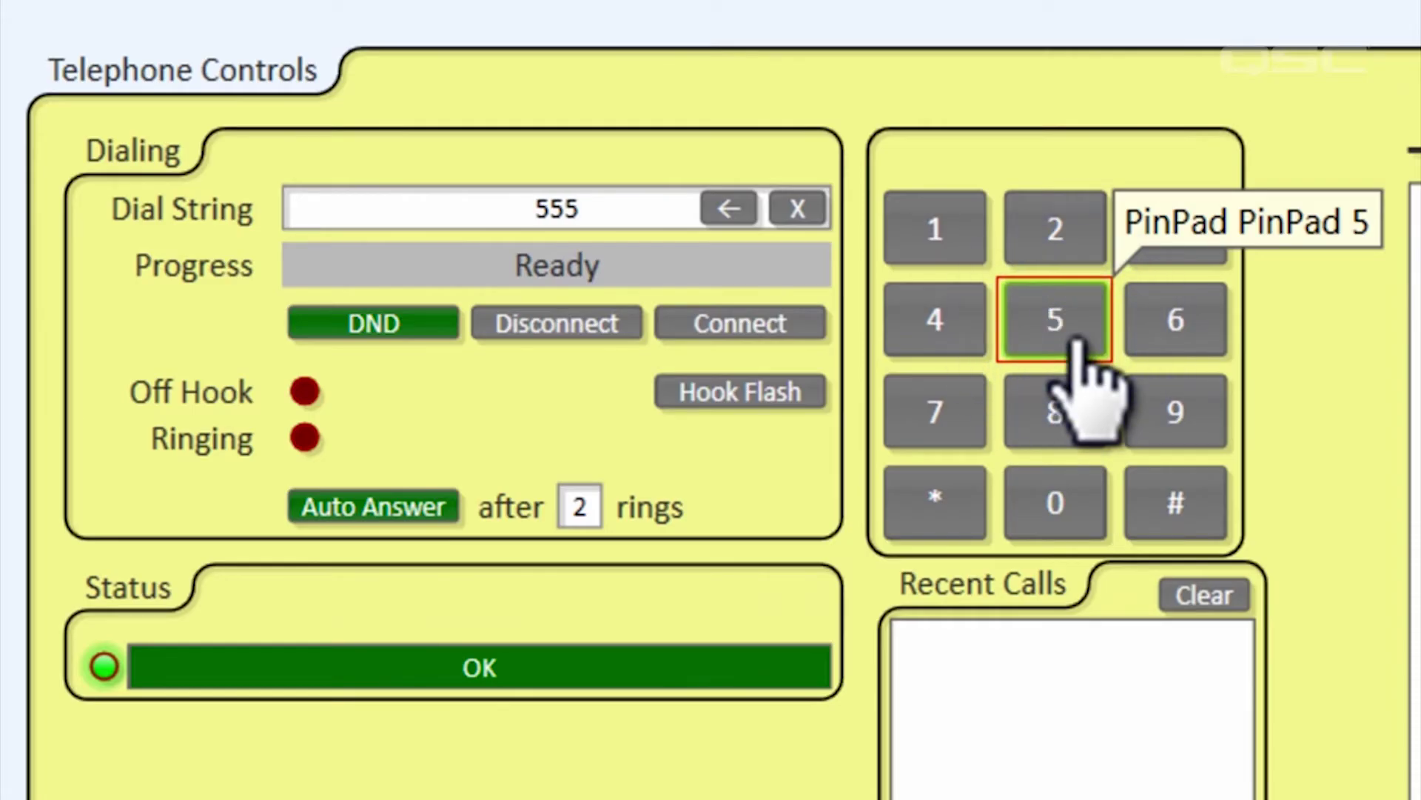
click(657, 220)
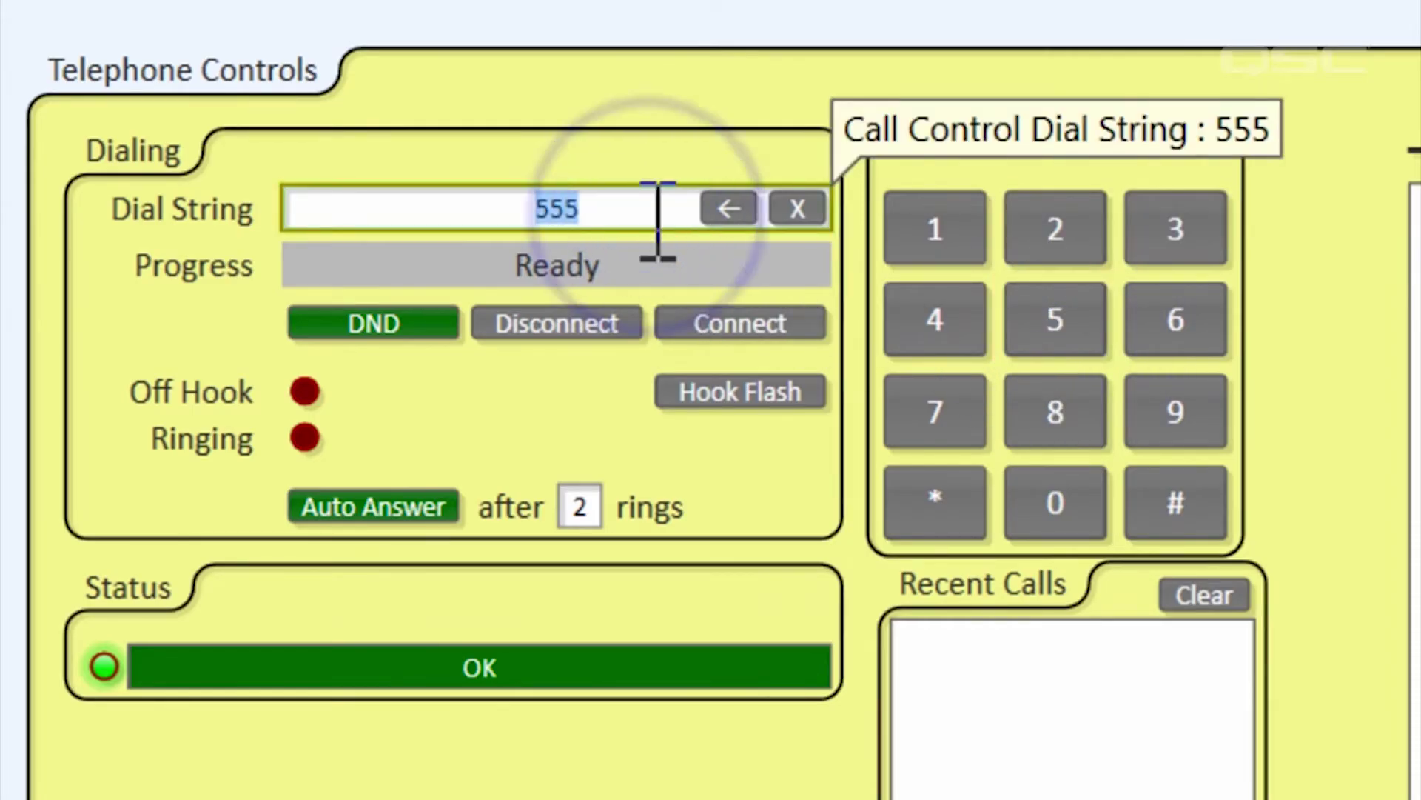
text(1234)
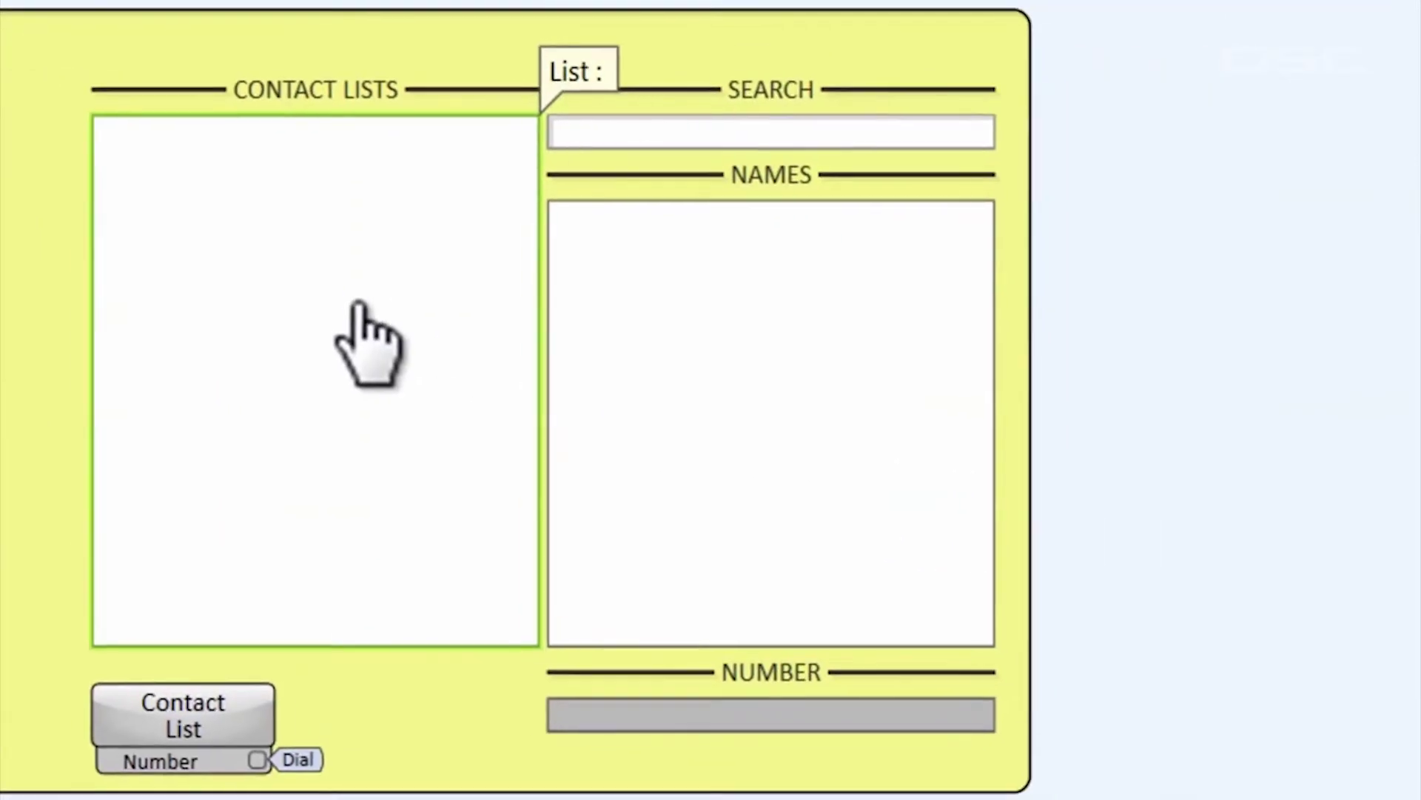
click(344, 302)
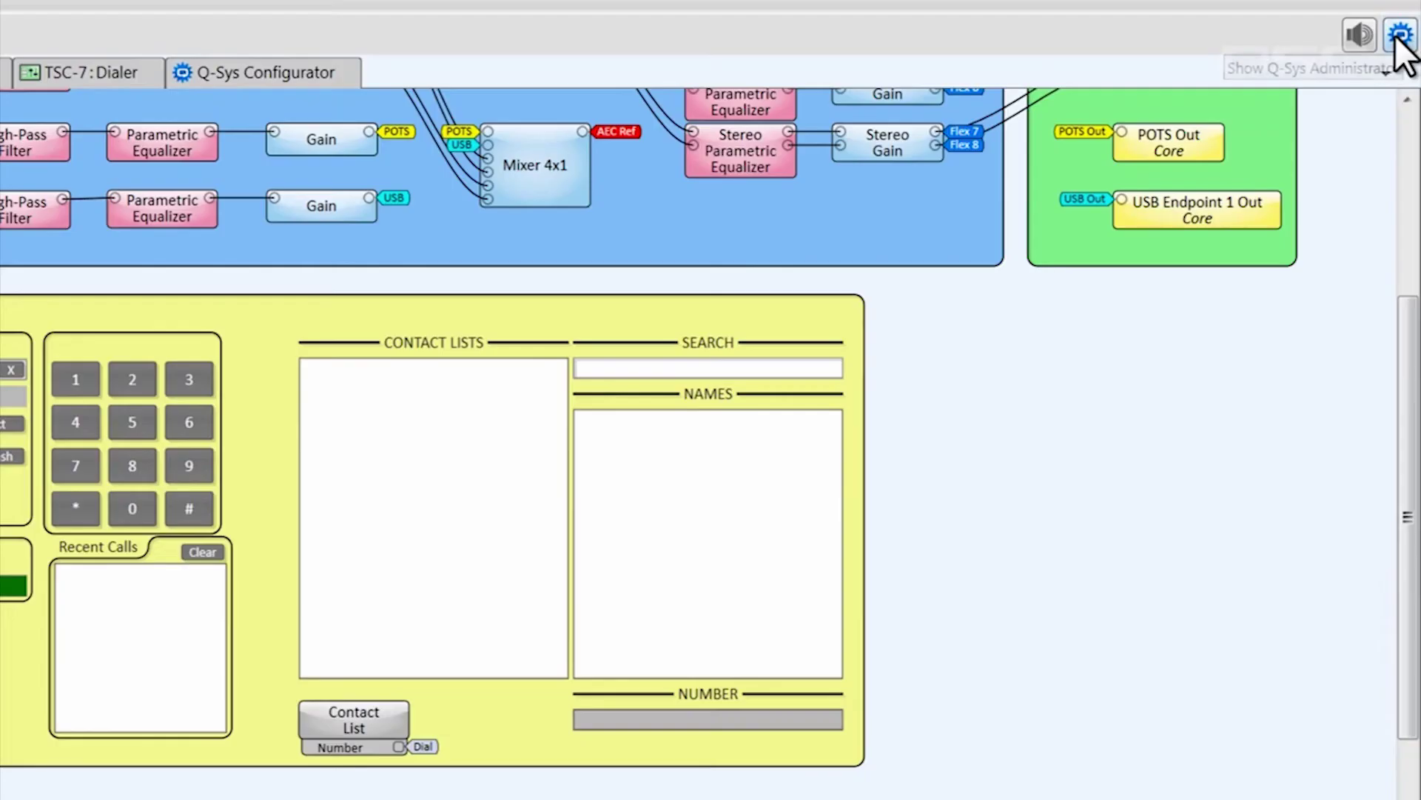
click(1399, 35)
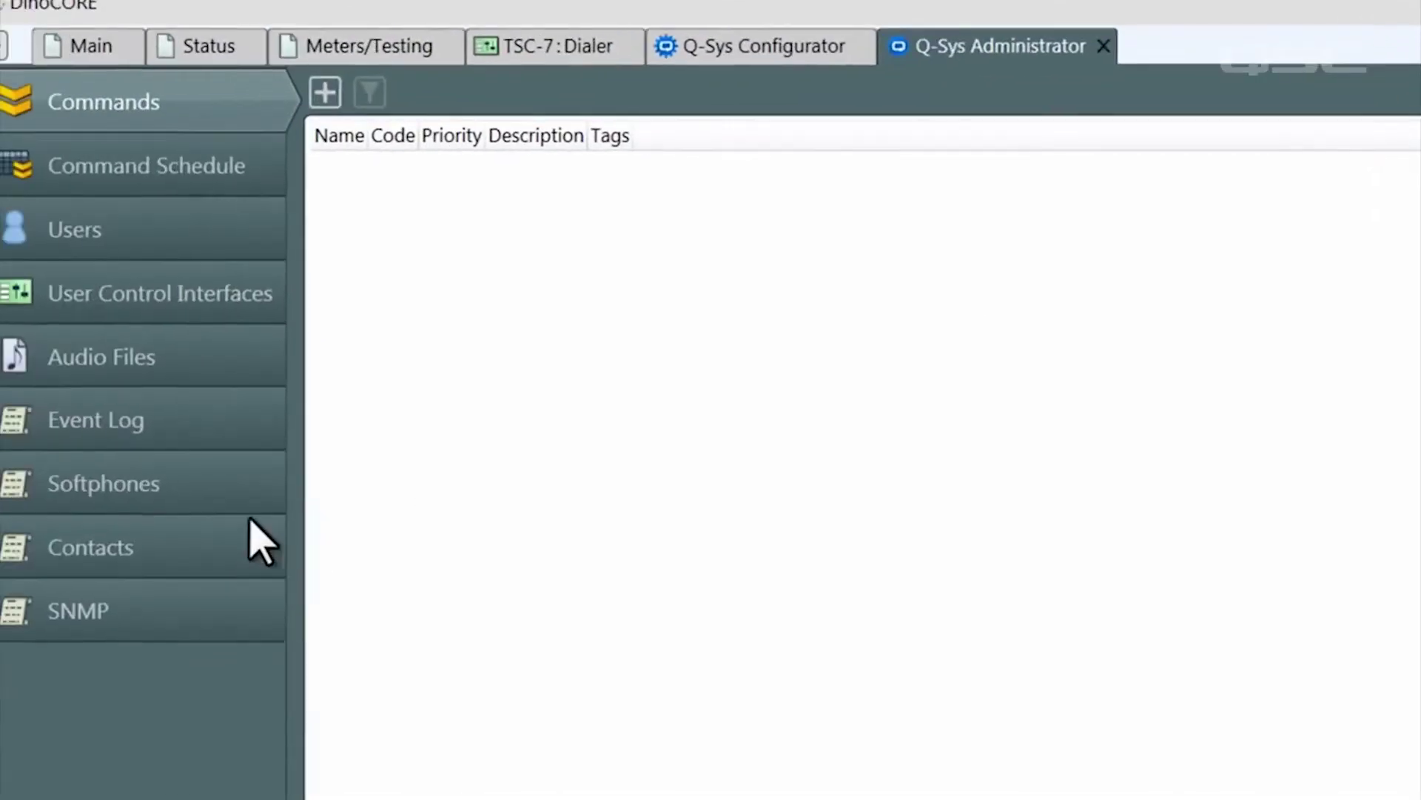
- Add a new local contact list, Local Book 1, in the Contacts settings
click(169, 555)
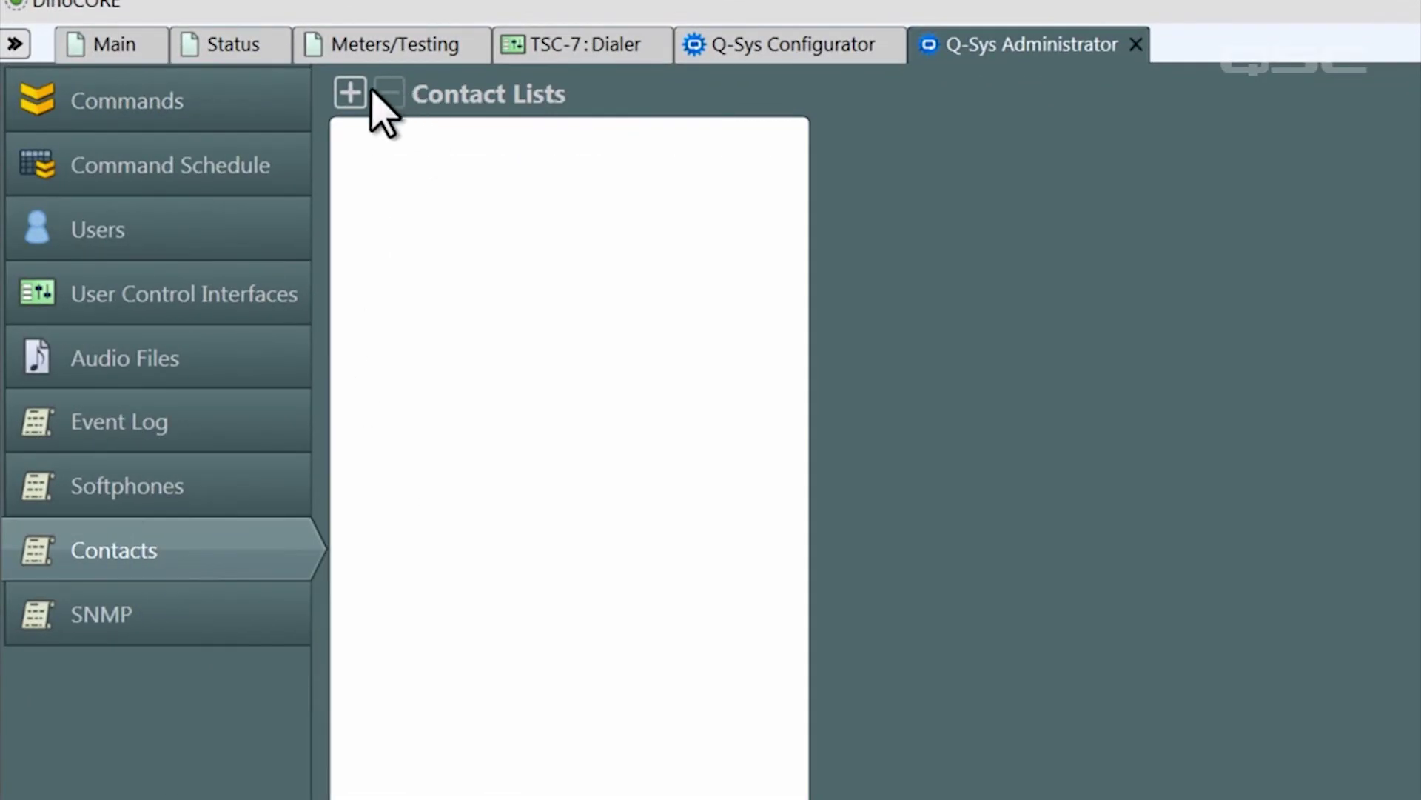
click(352, 92)
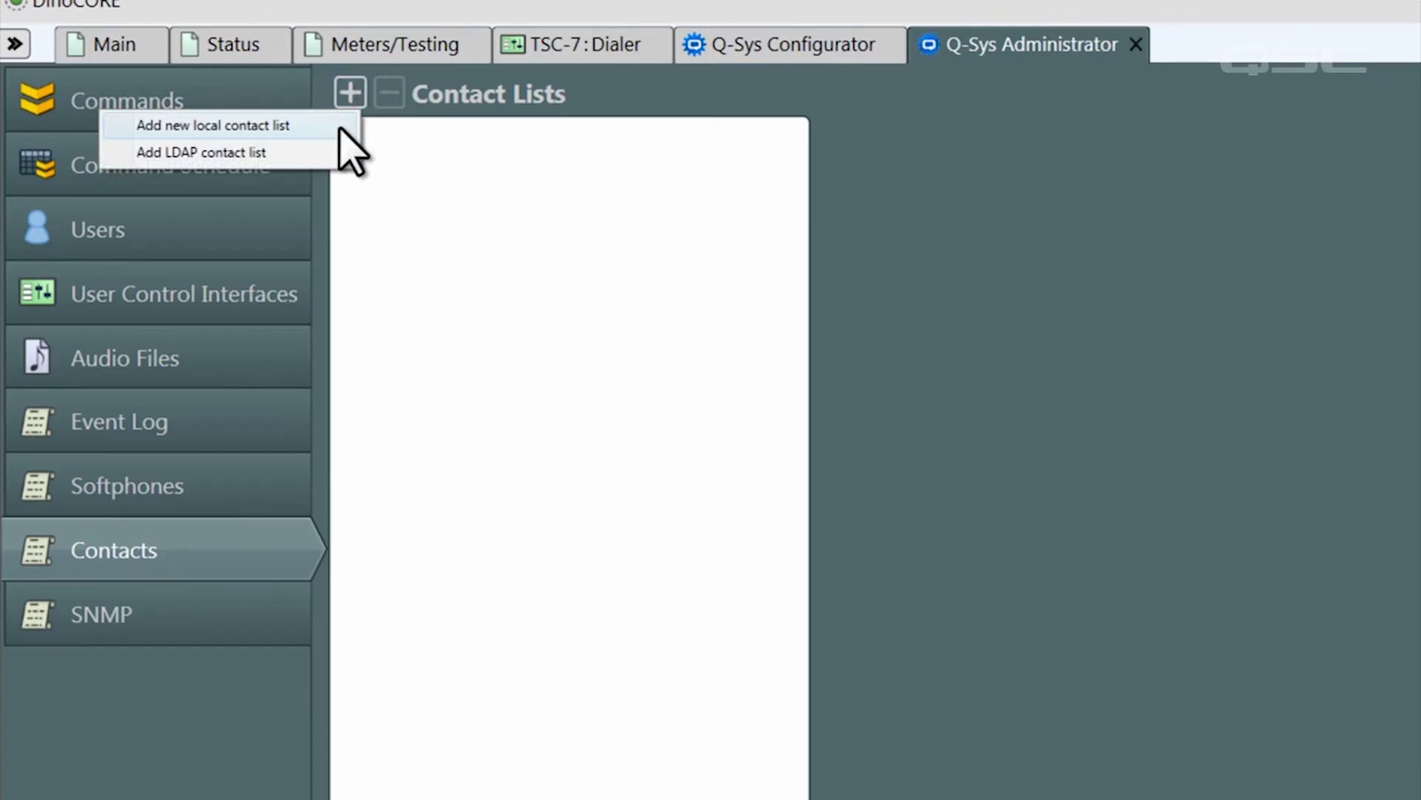
click(340, 128)
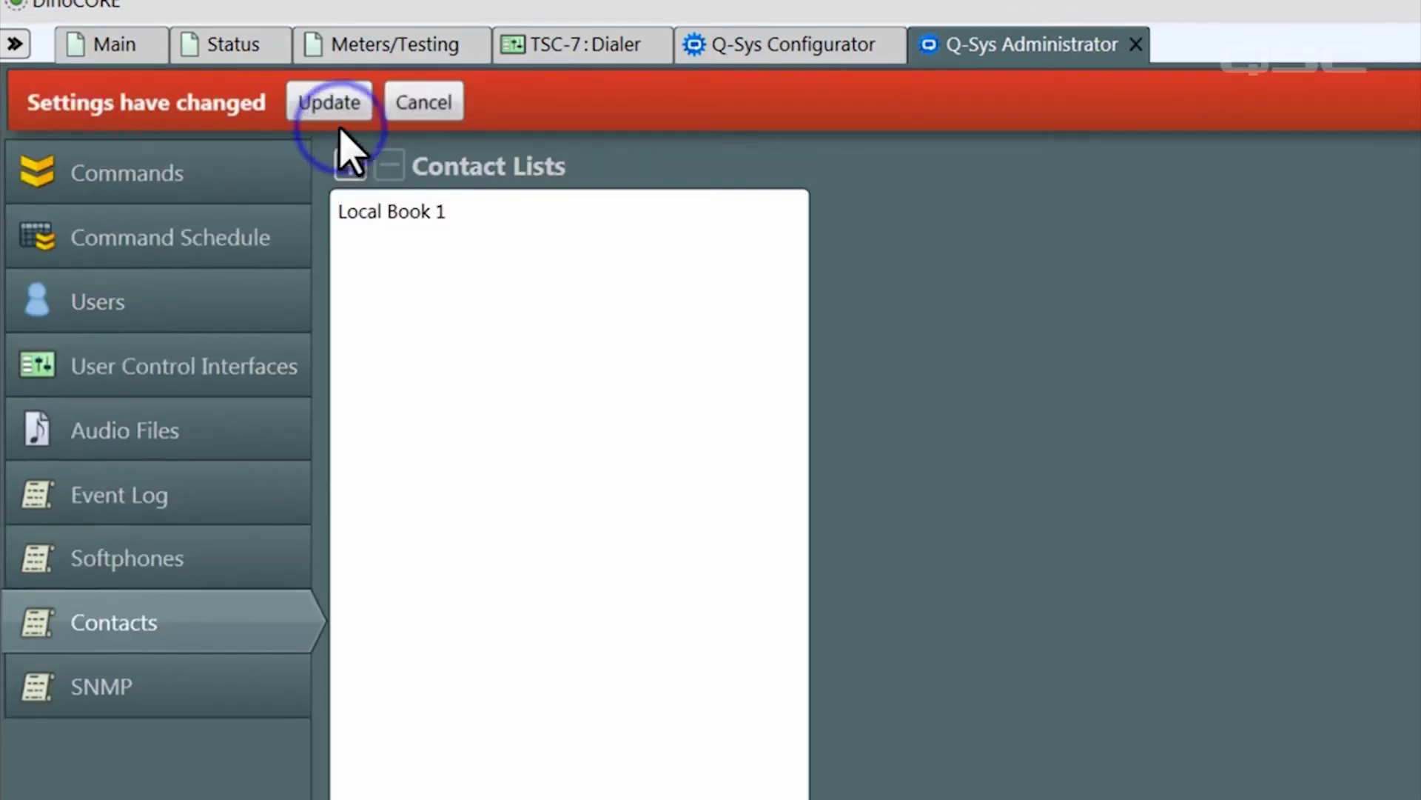
click(447, 219)
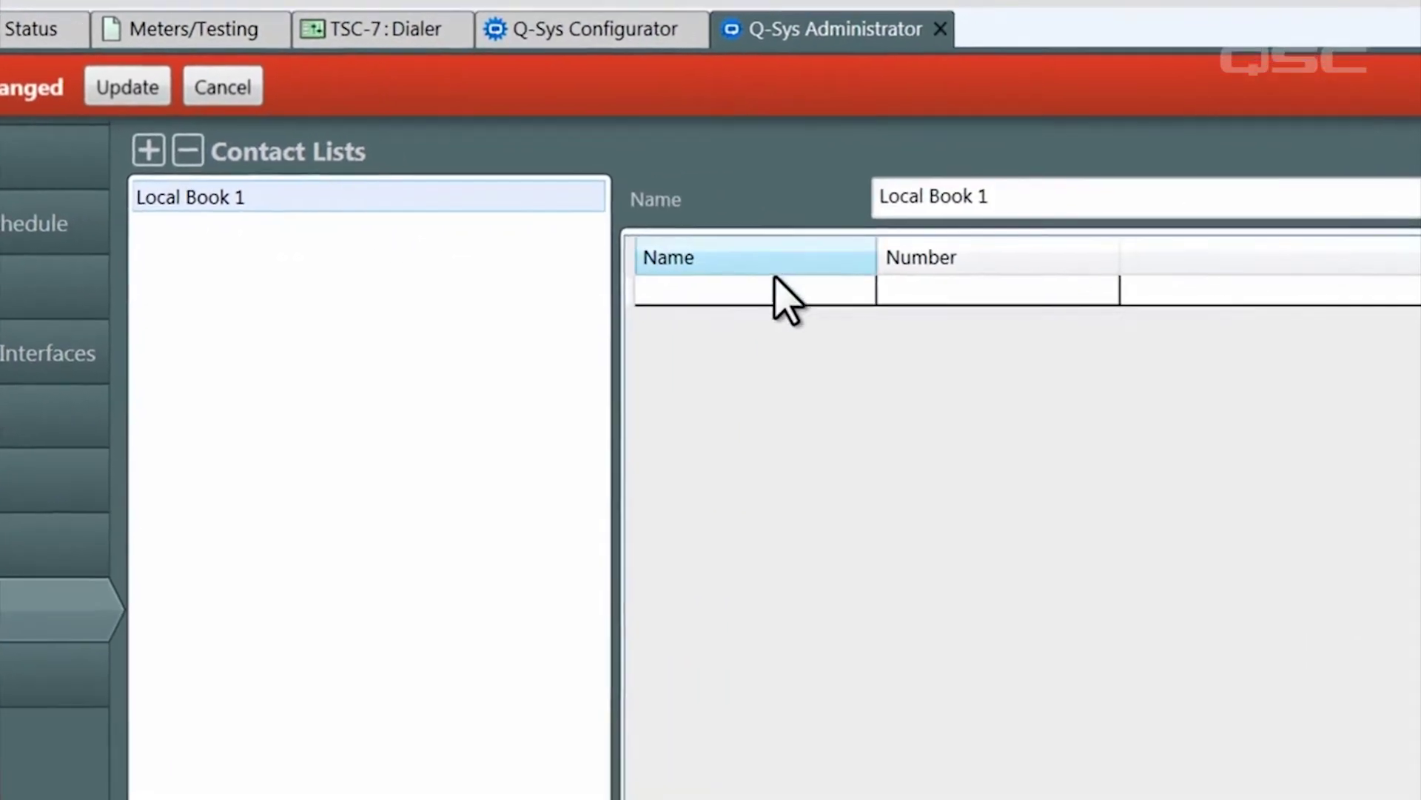
- Add a contact with a name and phone number to Local Book 1 and save to the core
click(981, 304)
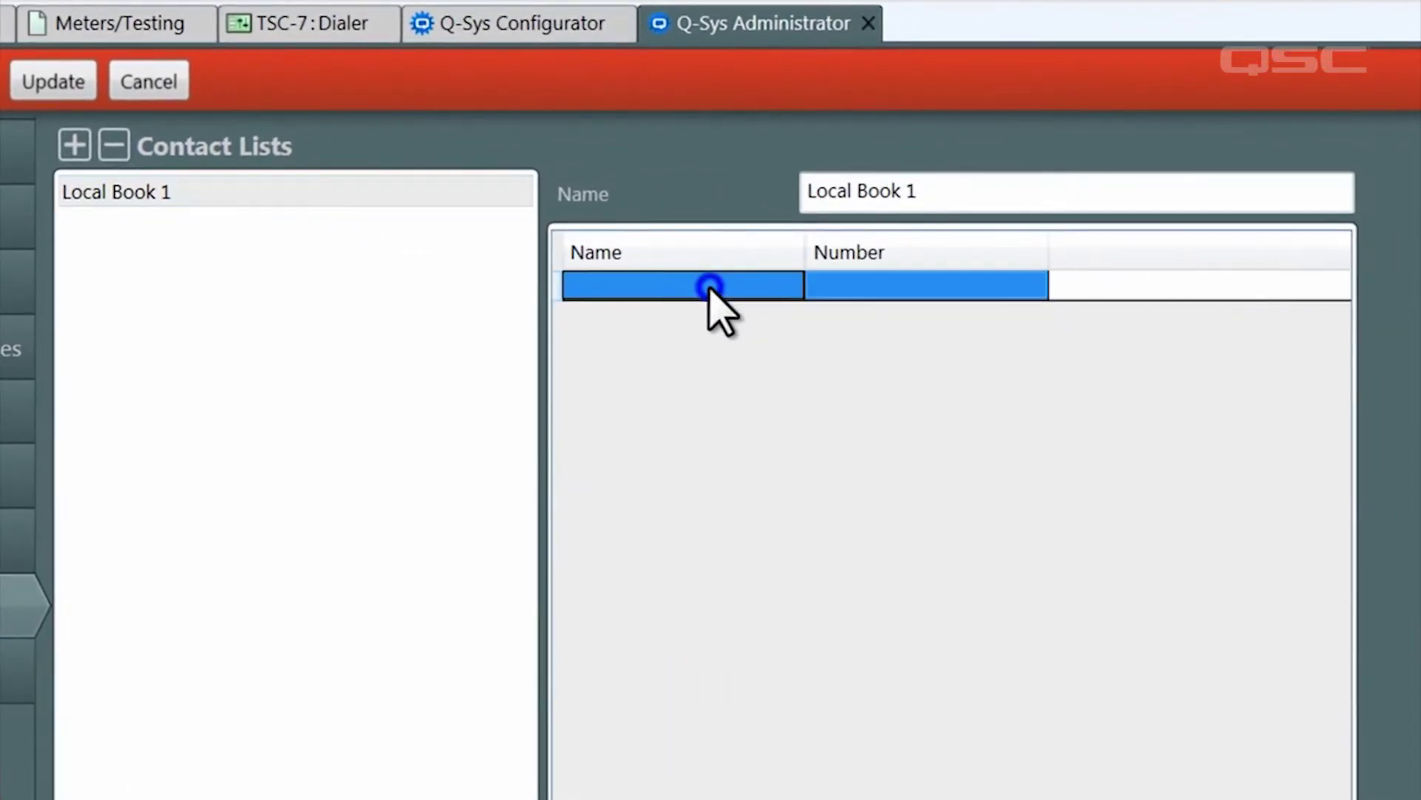
click(709, 289)
text(John)
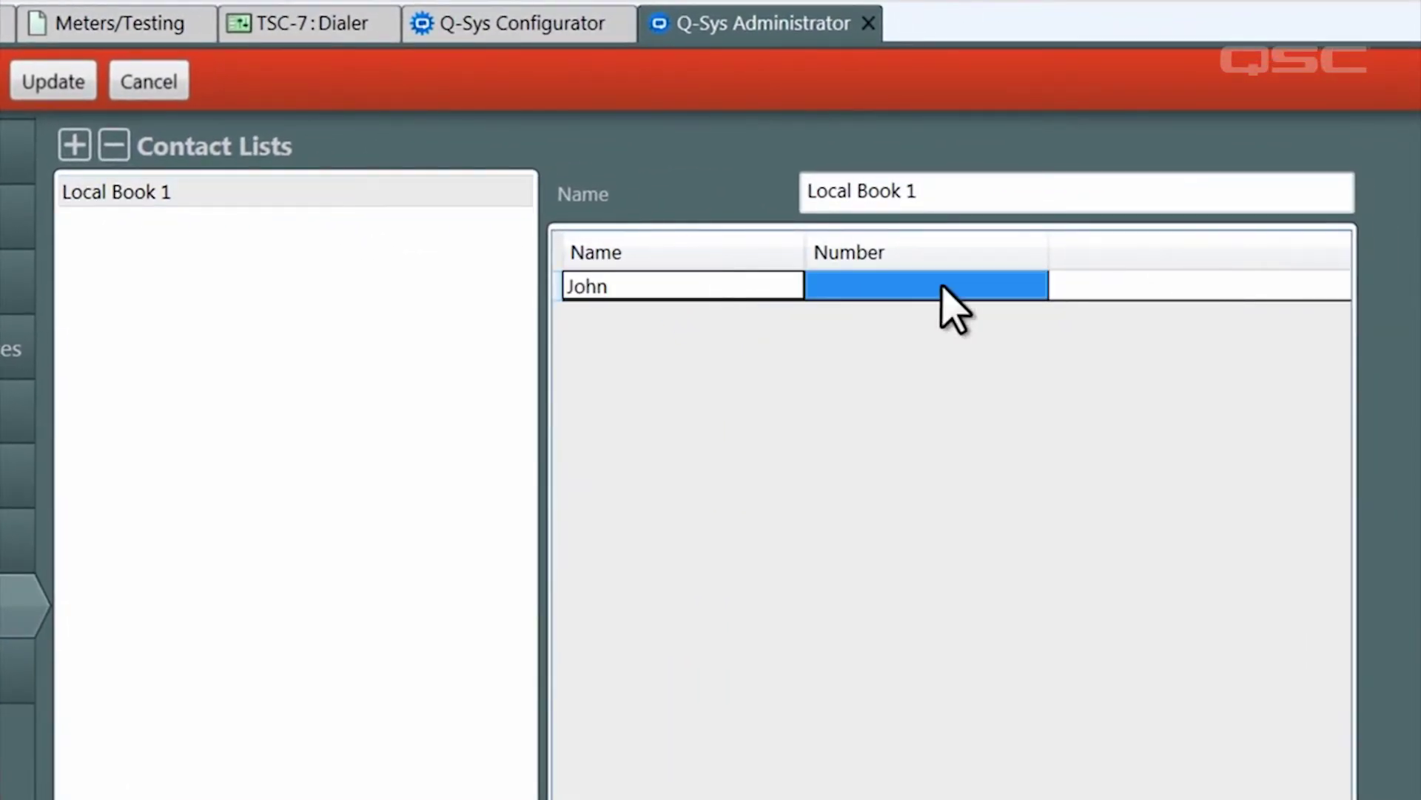
click(962, 285)
text(555-1234)
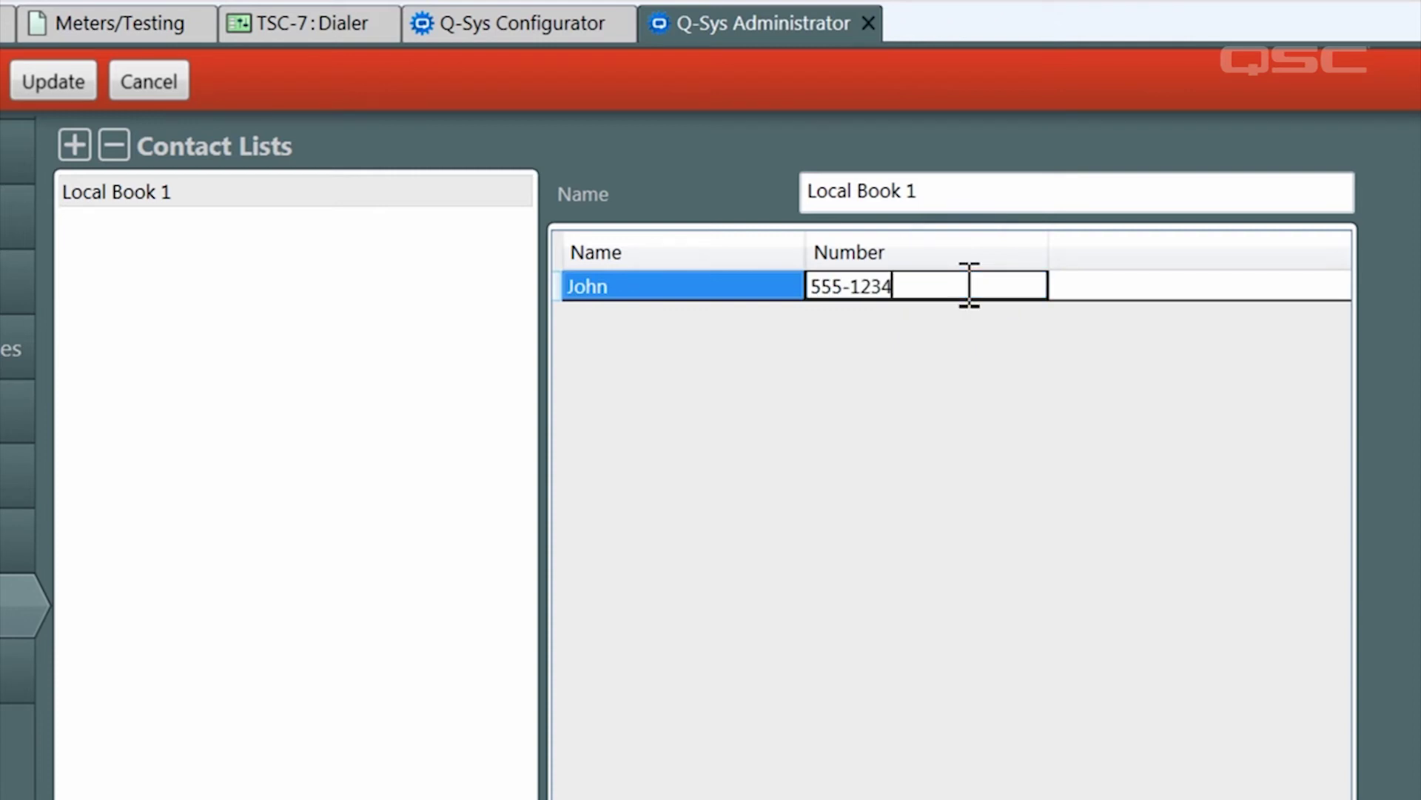
key(Return)
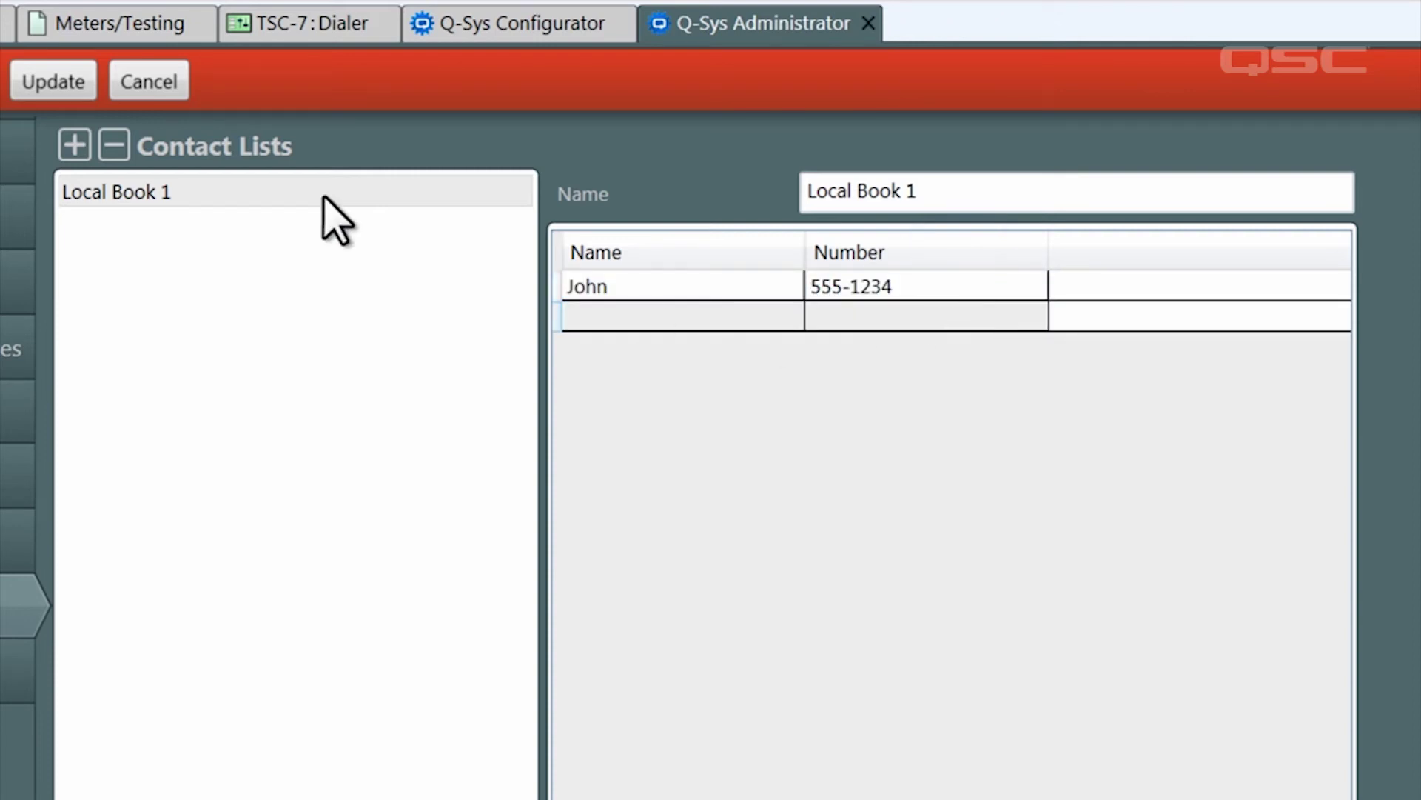
click(52, 82)
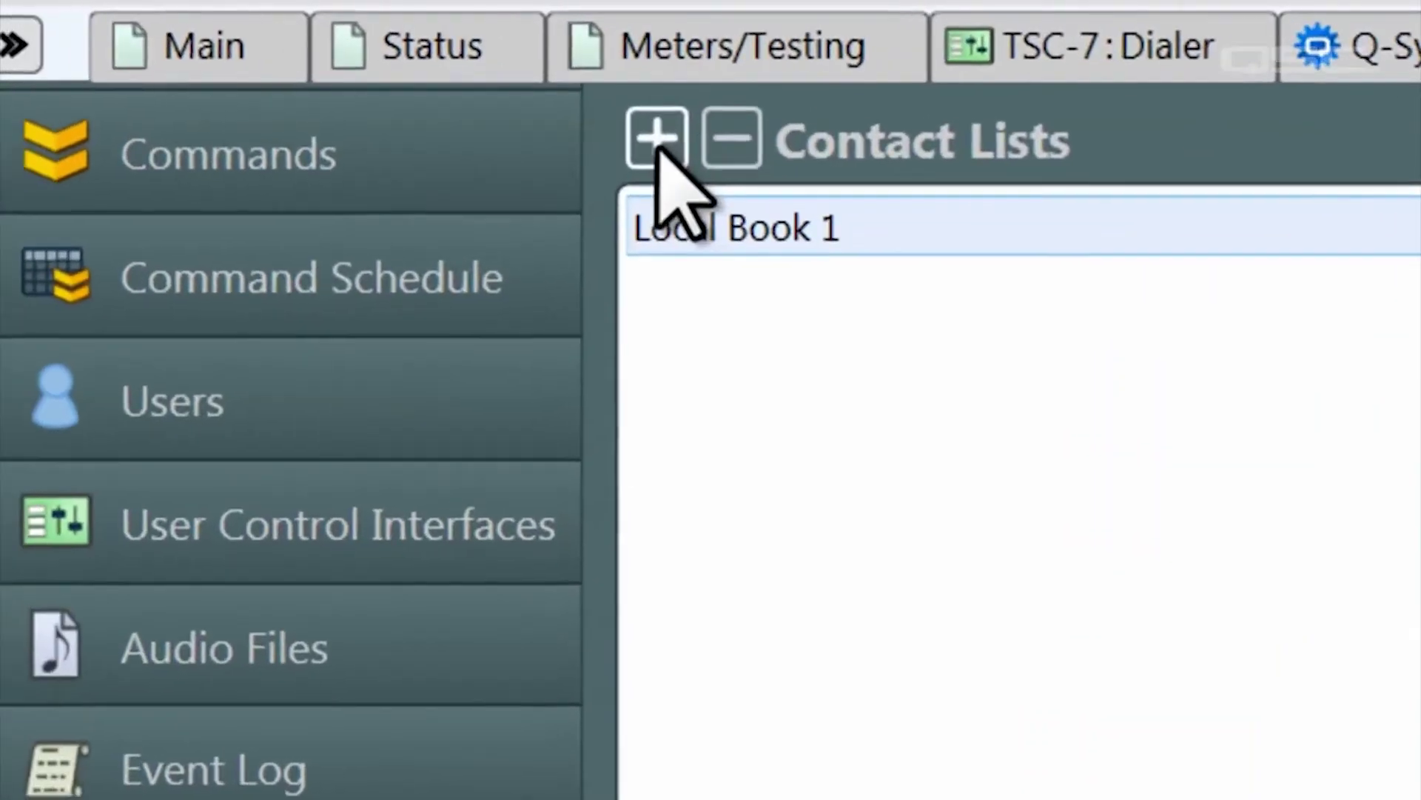
- Add an LDAP contact list, LDAP Book 1, and view its settings
click(657, 137)
click(622, 258)
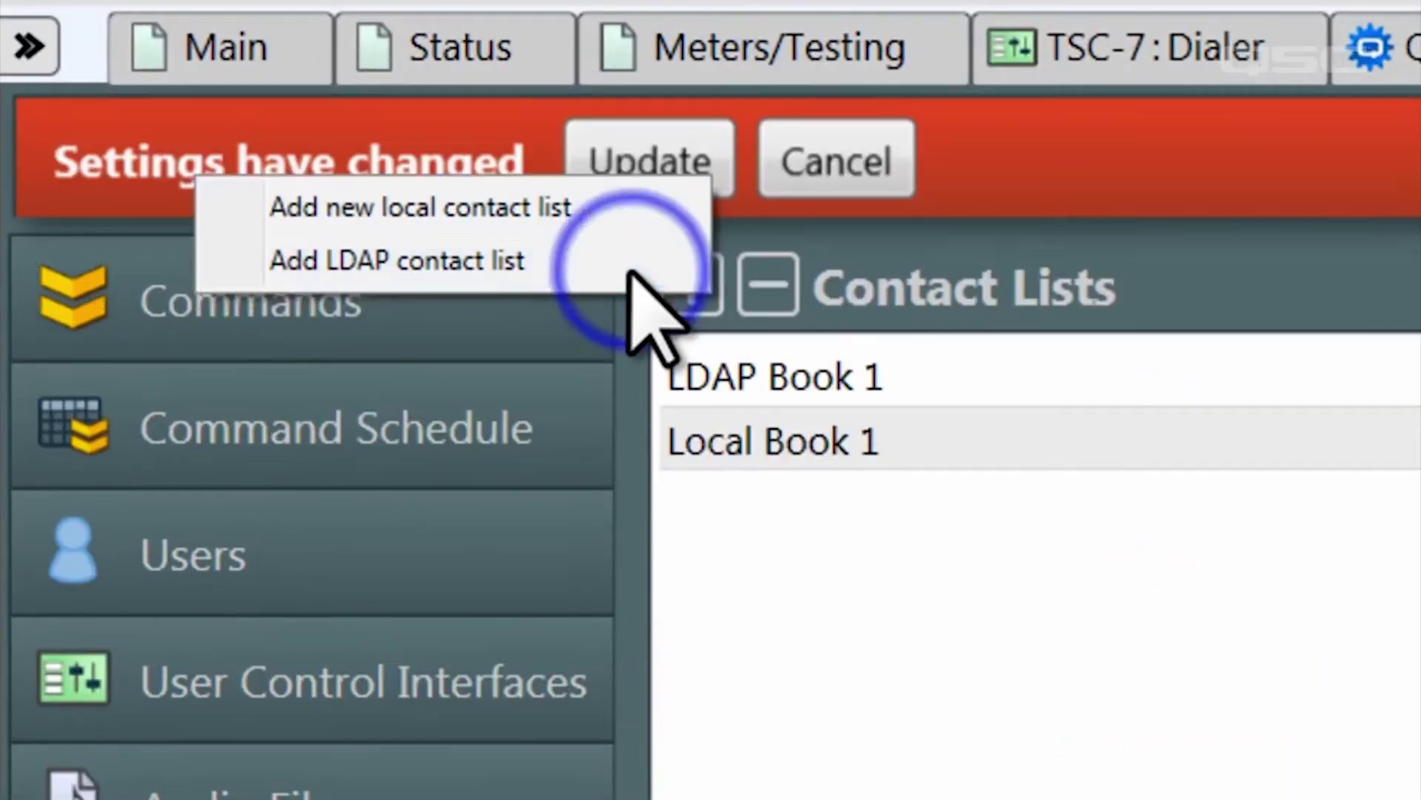
click(869, 371)
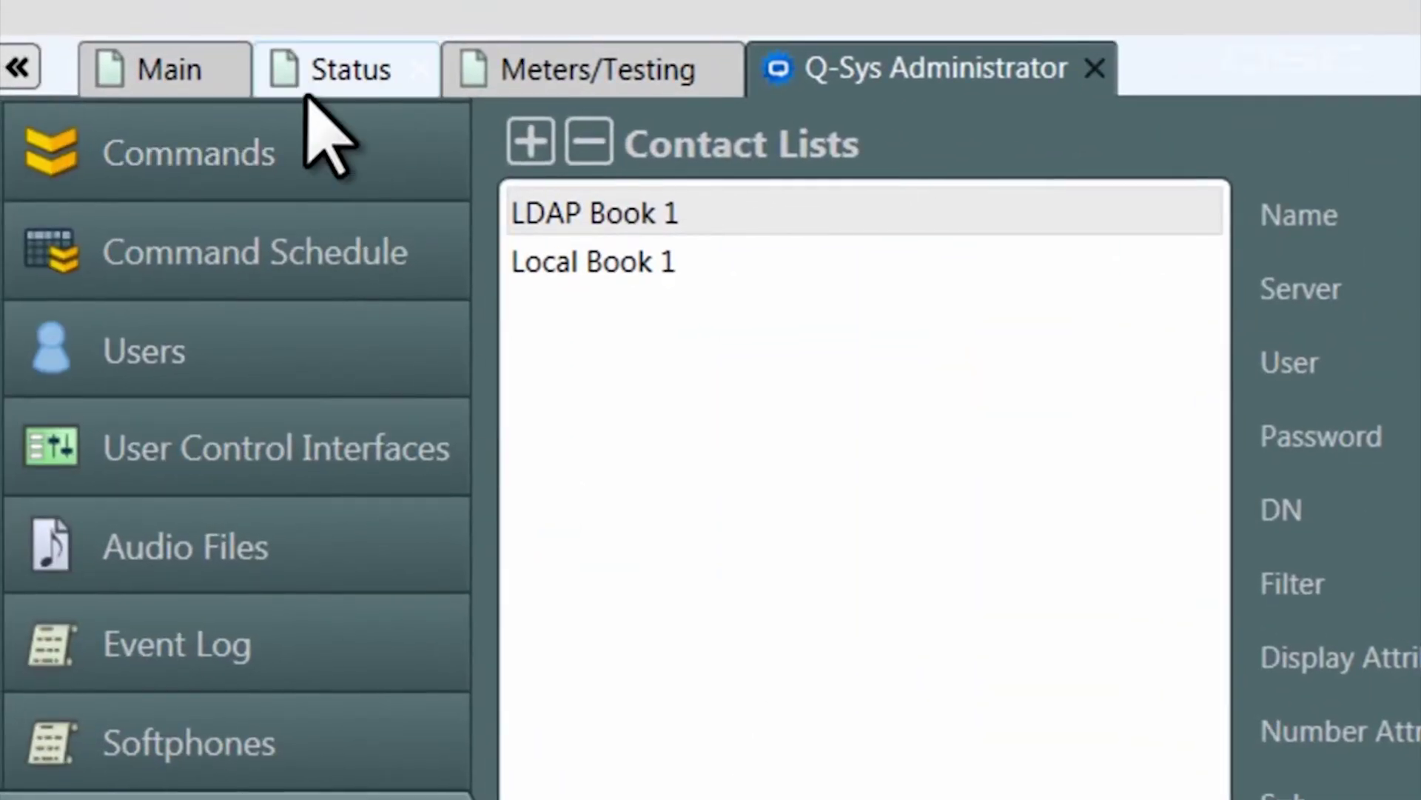
click(311, 89)
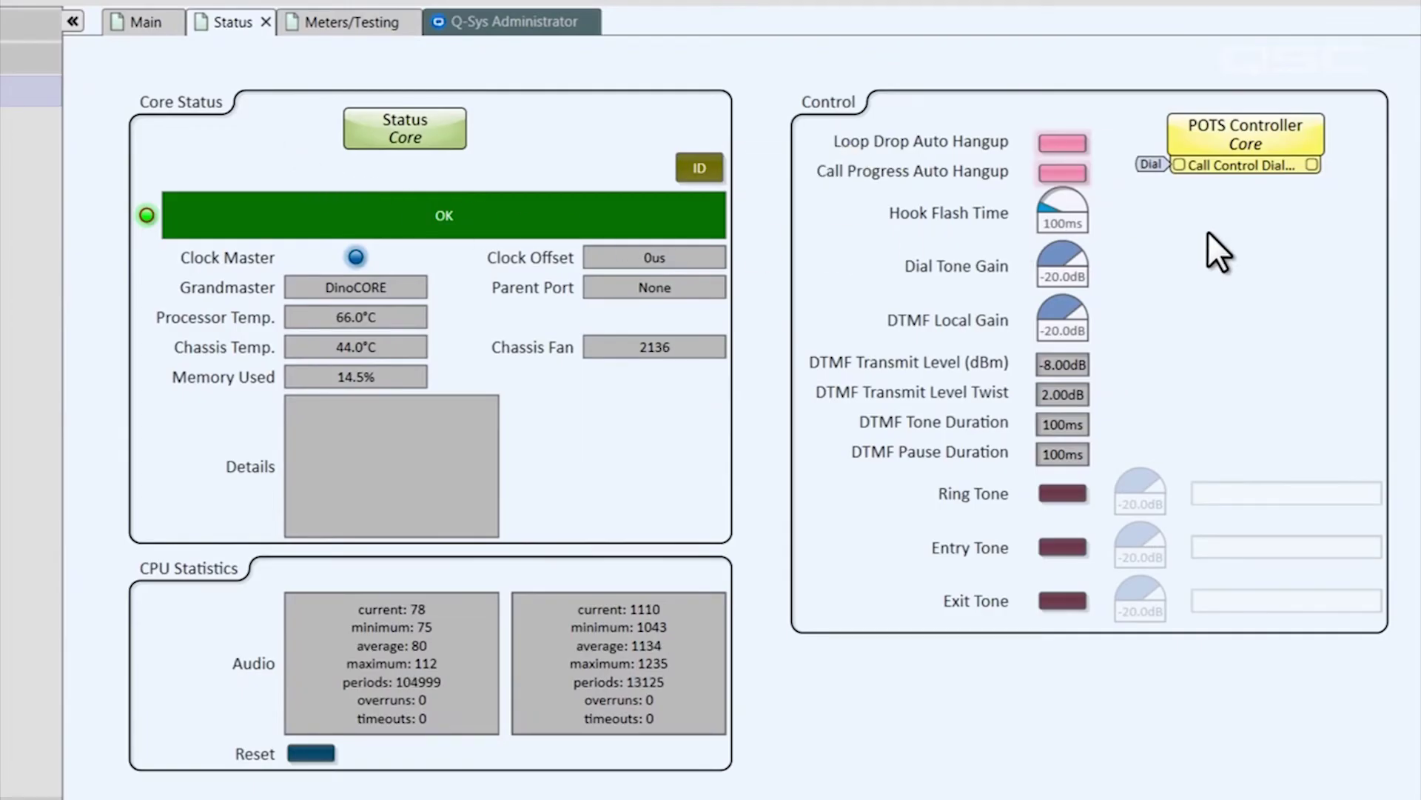
- Switch to the Meters/Testing page and scroll through its live meter panels
click(390, 27)
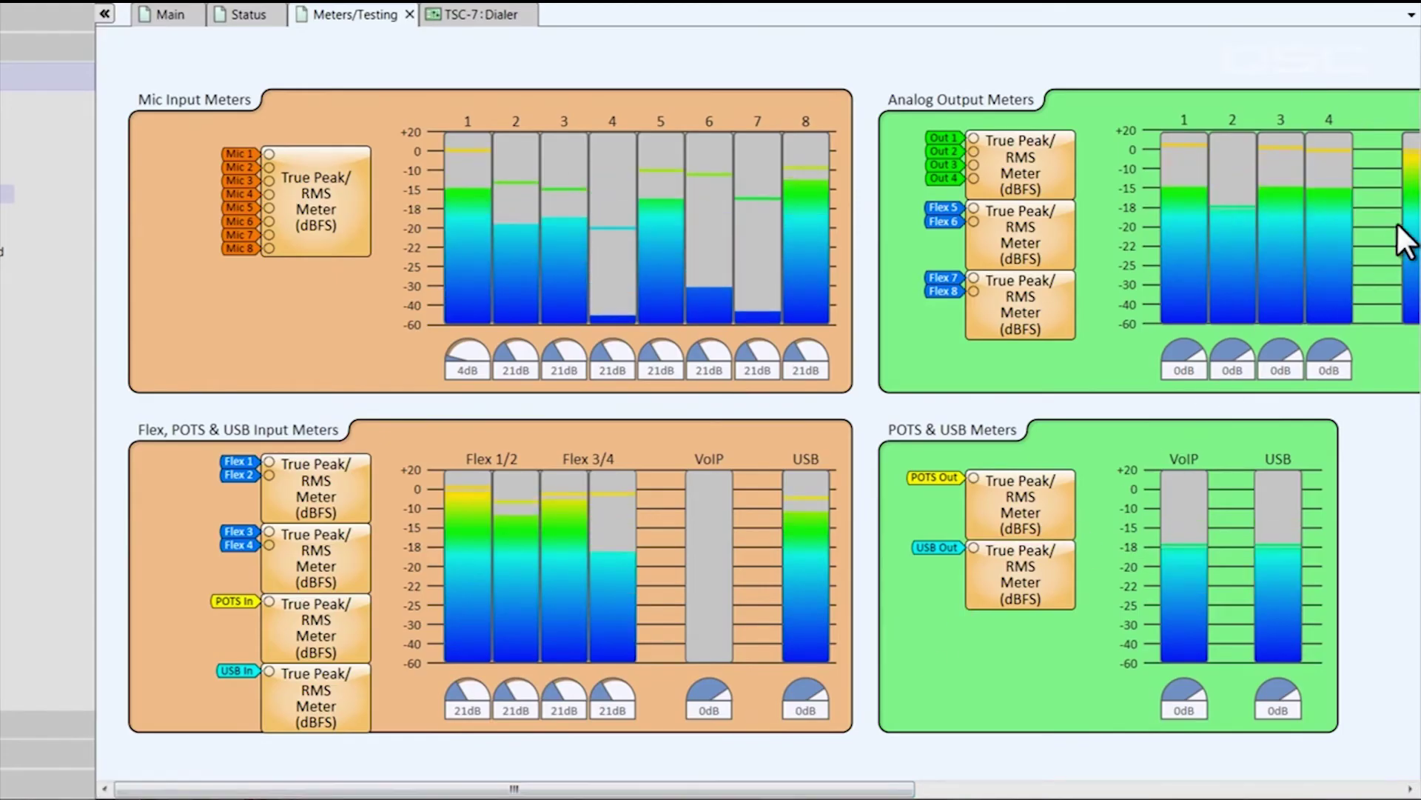
scroll(1404, 240, down, 7)
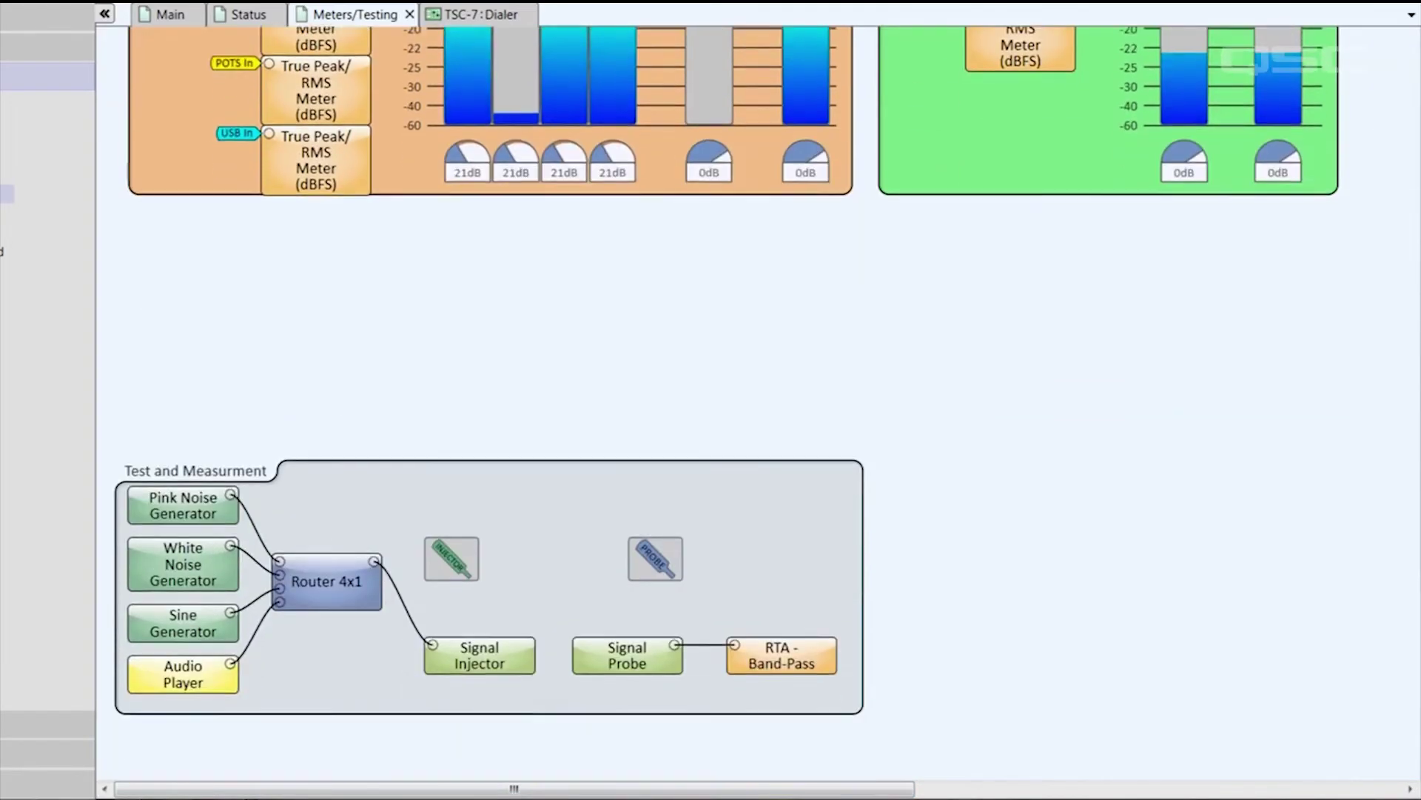
scroll(1405, 240, up, 6)
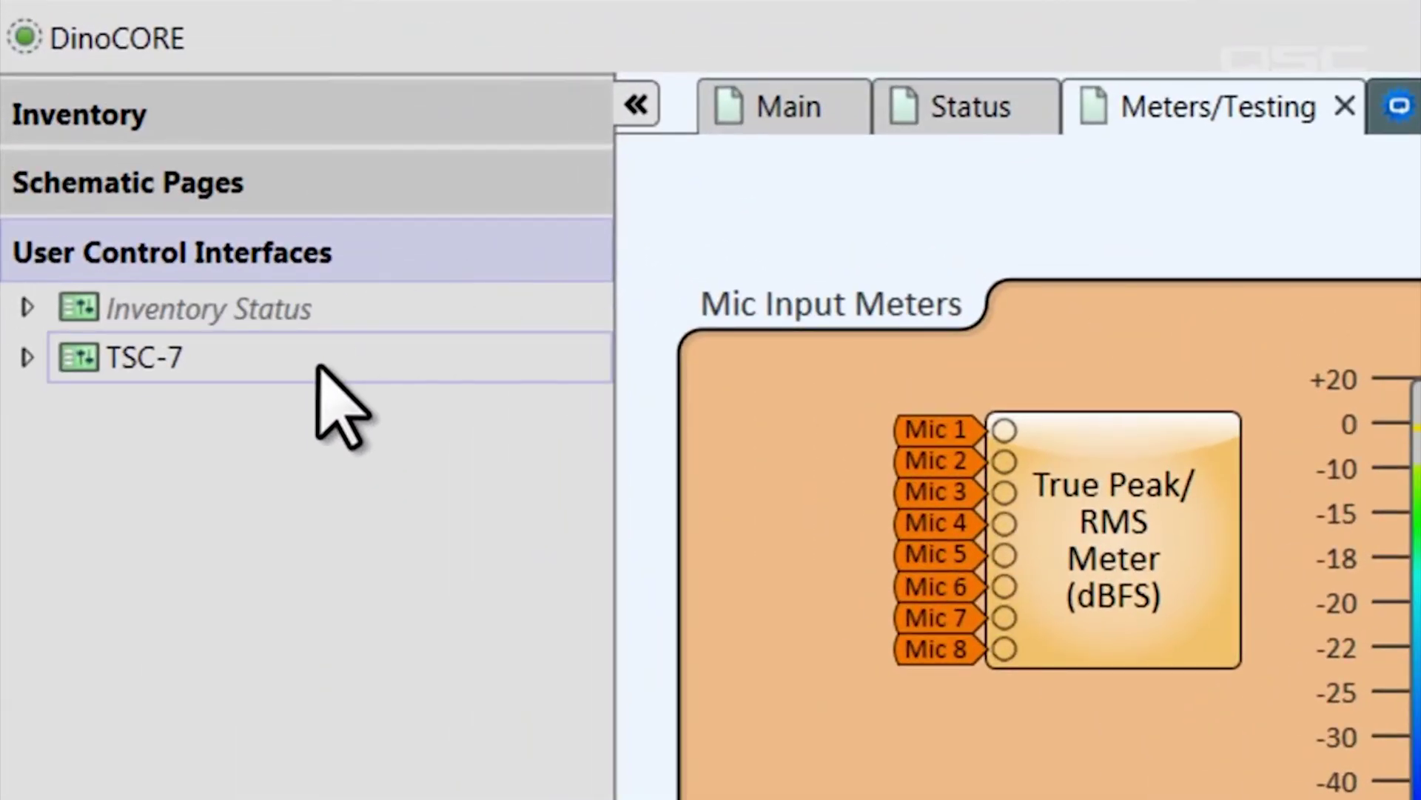
- Open the TSC-7 Dialer UCI from User Control Interfaces and test one of its buttons
double_click(318, 359)
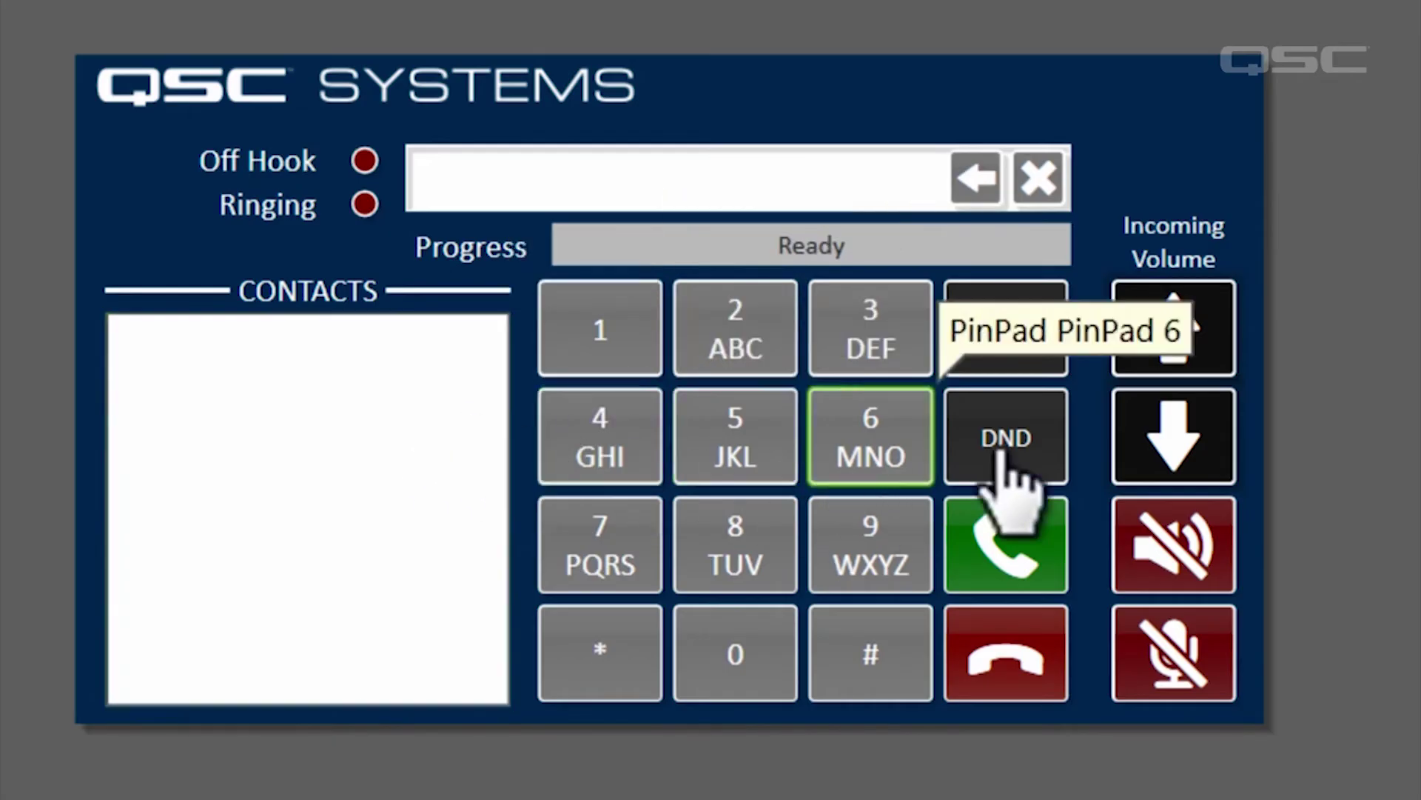
click(1212, 361)
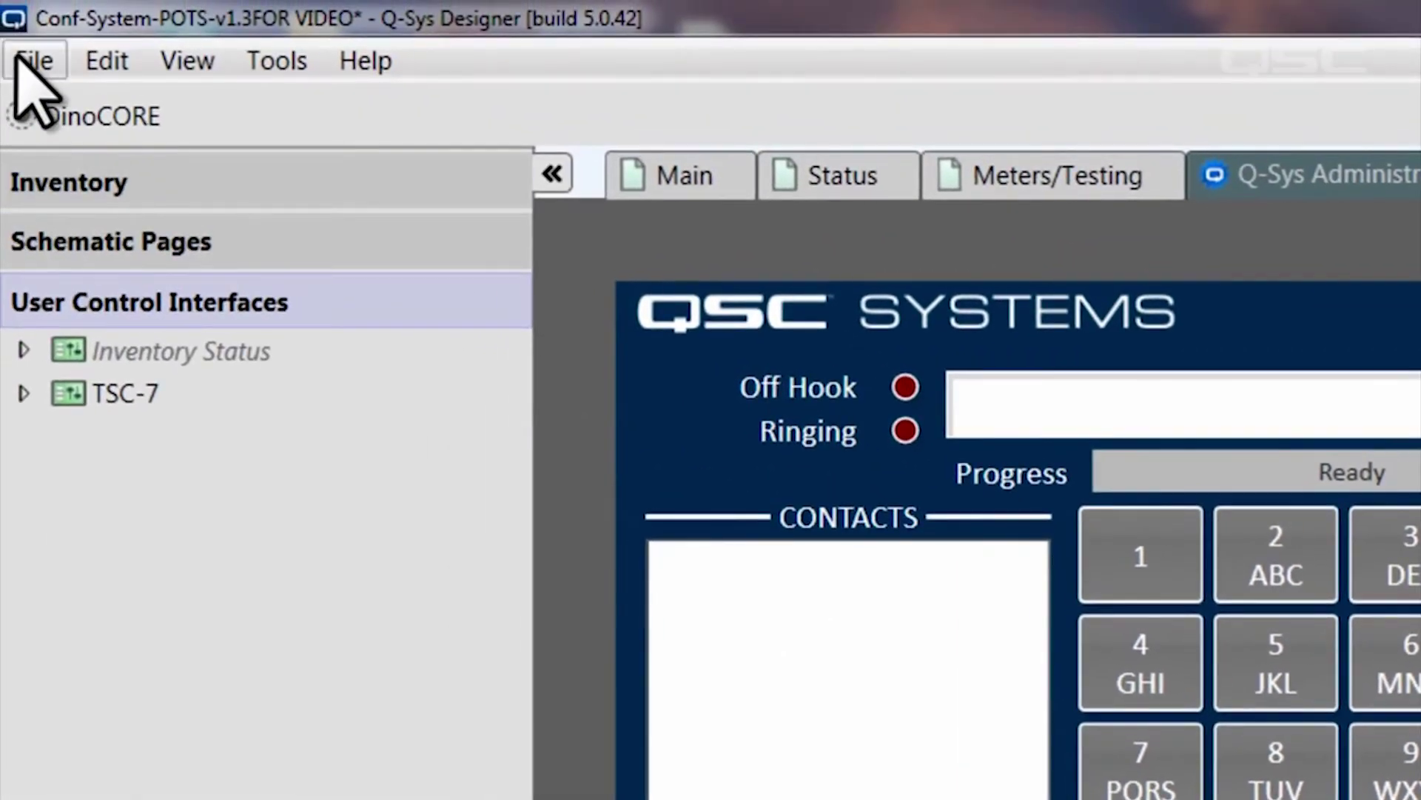
click(29, 59)
- Stop emulation and move the TSC-7 dialer's Contacts list box lower and to the right
click(385, 581)
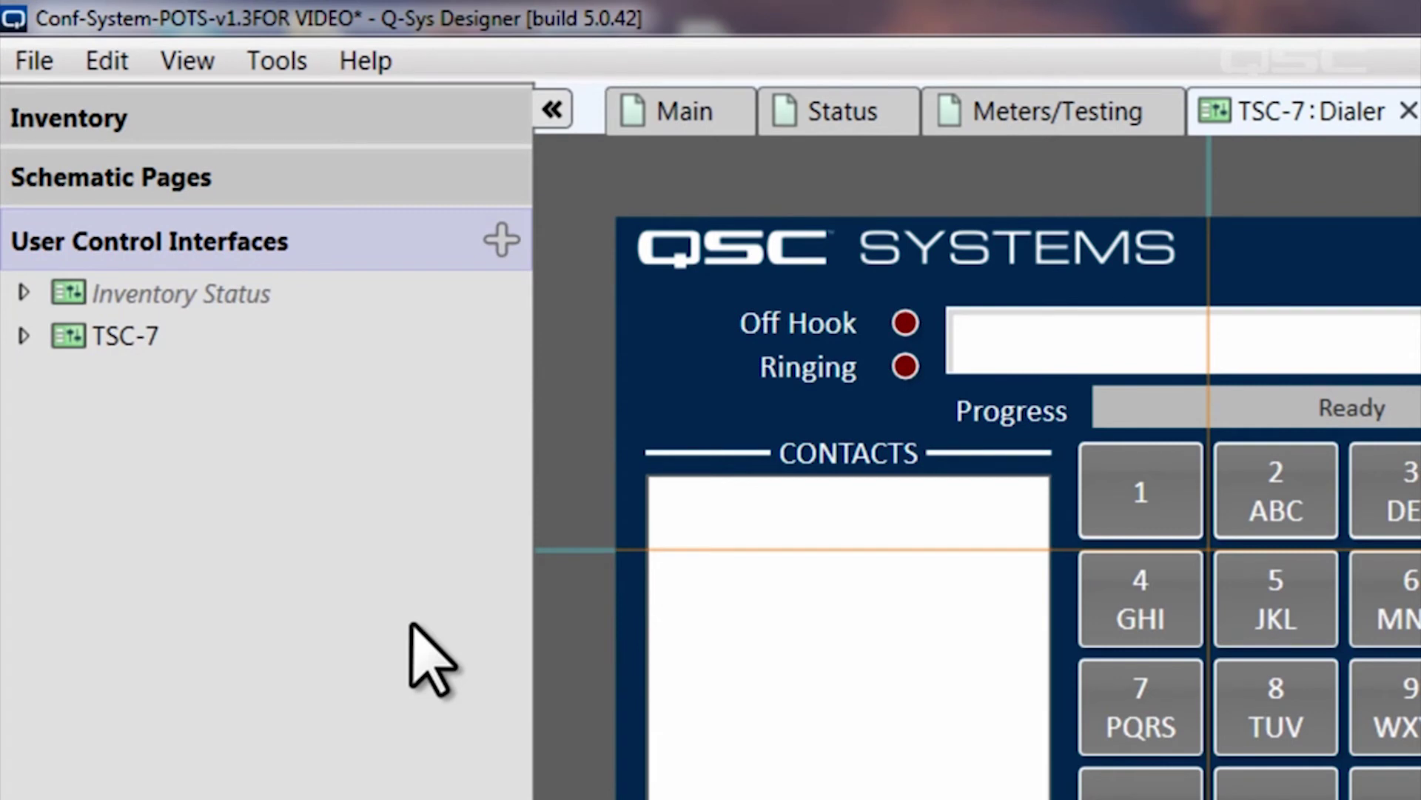
click(23, 335)
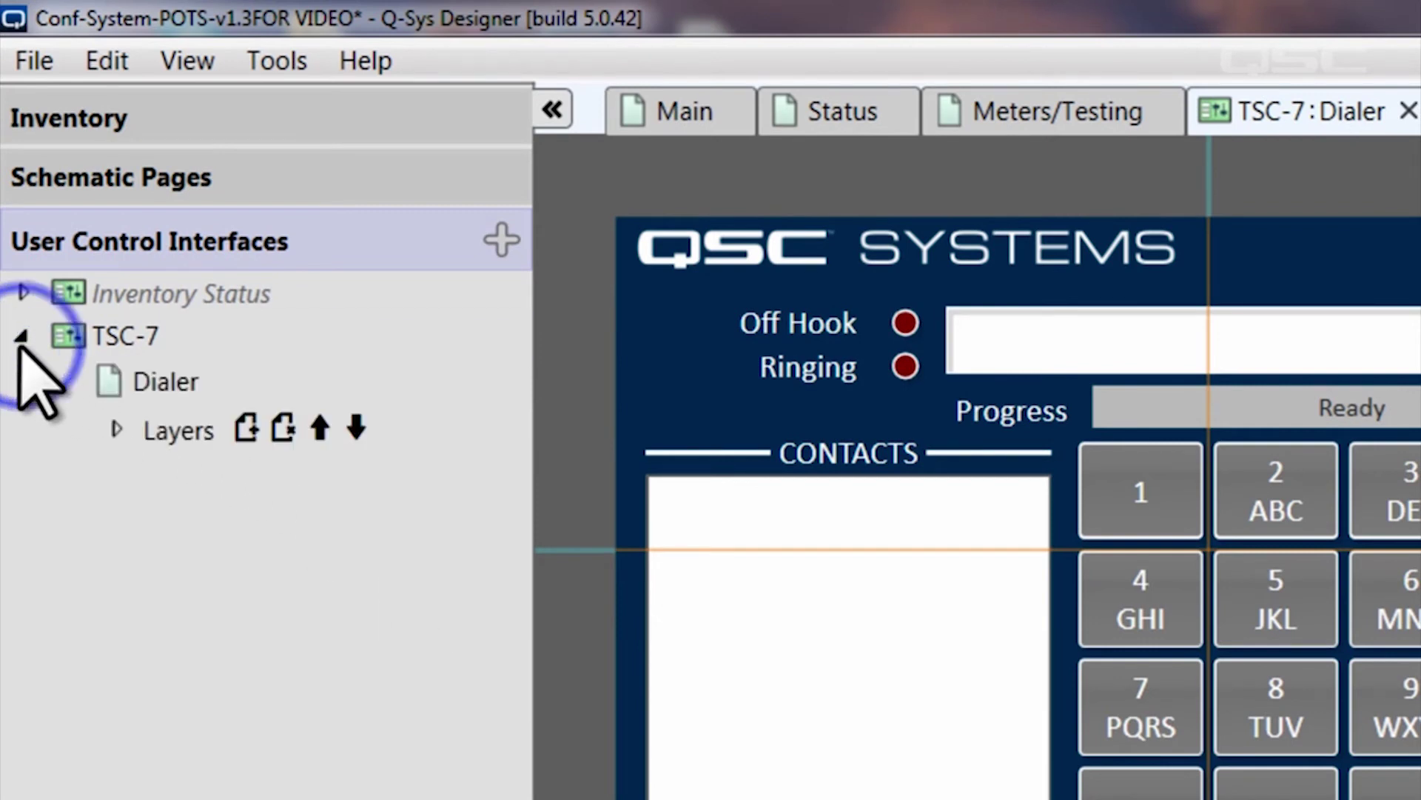
click(114, 429)
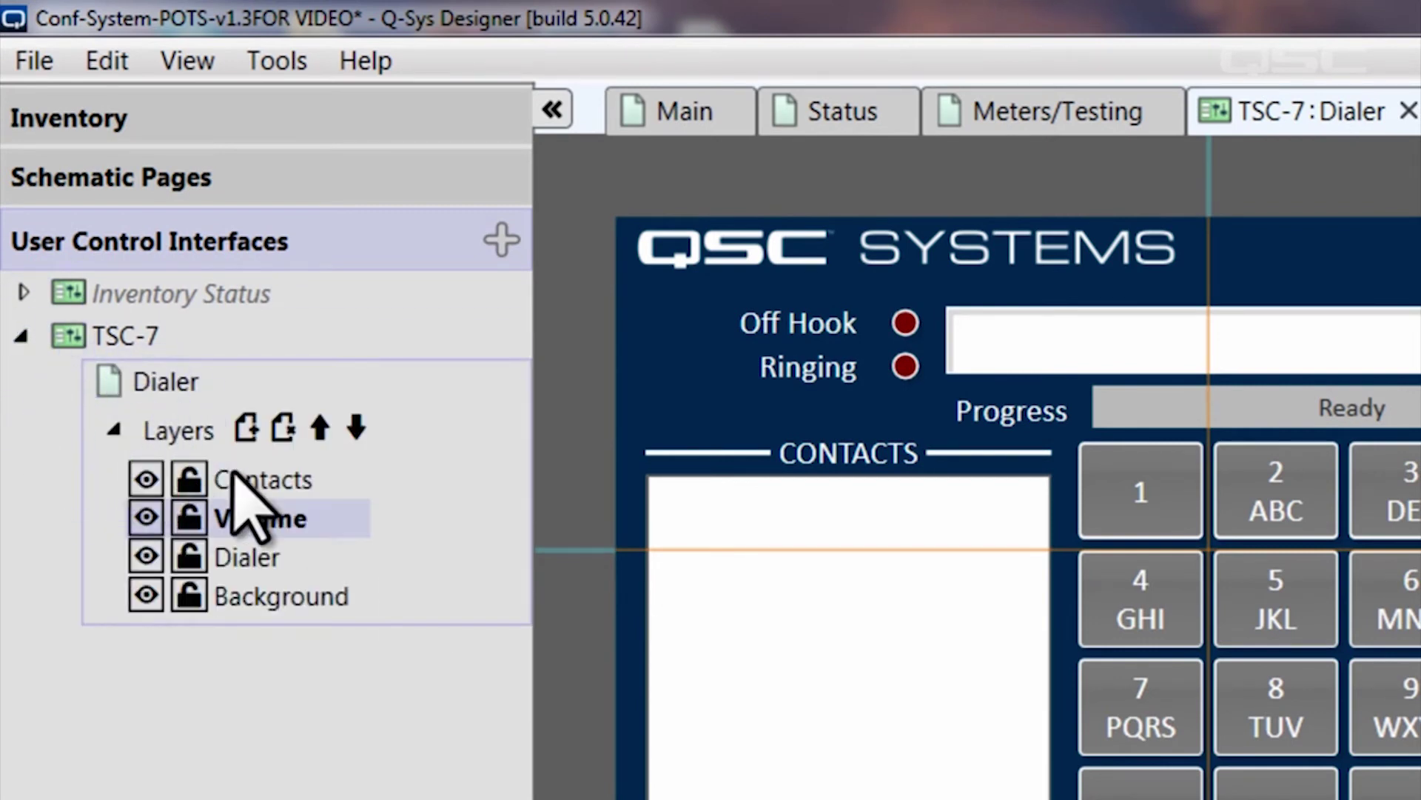
click(295, 480)
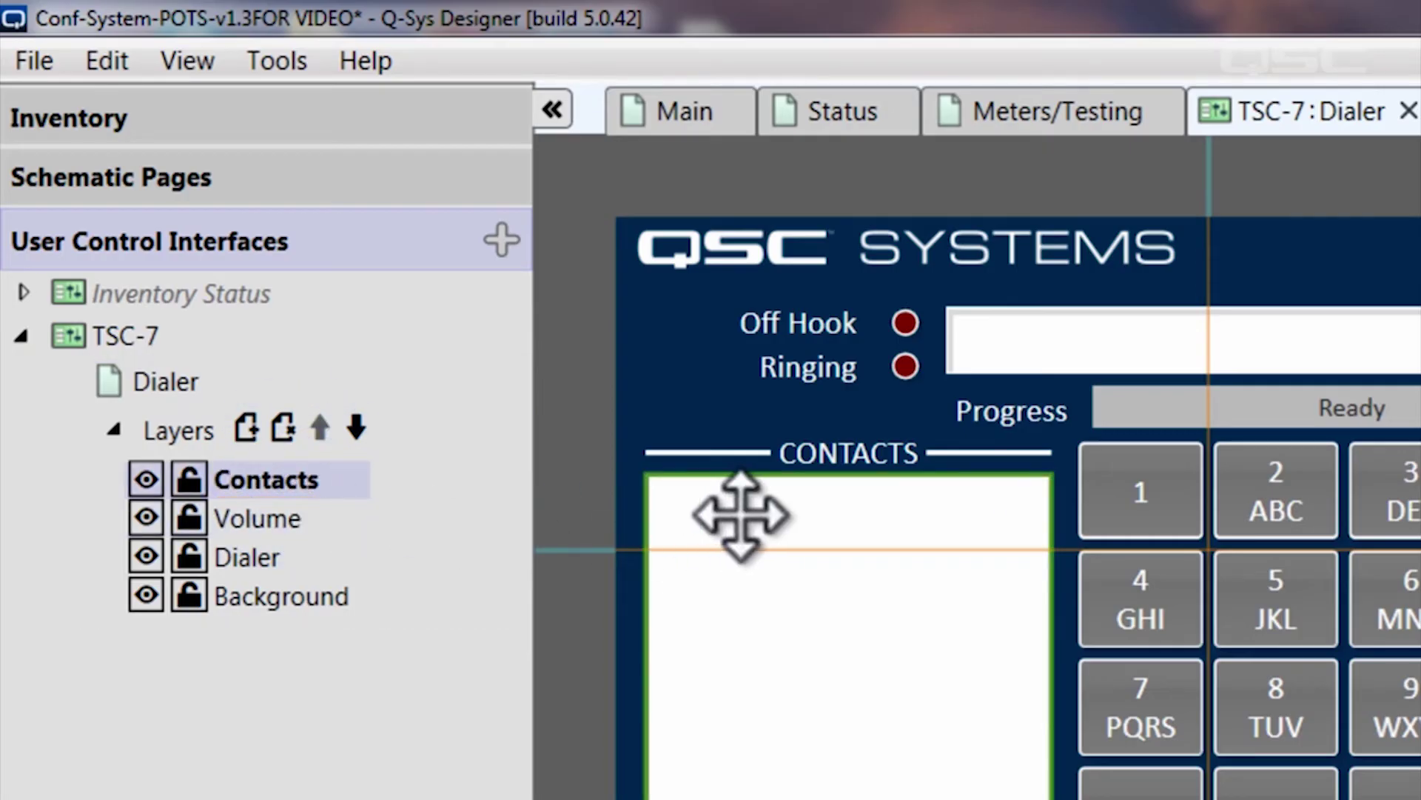
click(763, 544)
drag(765, 544, 802, 648)
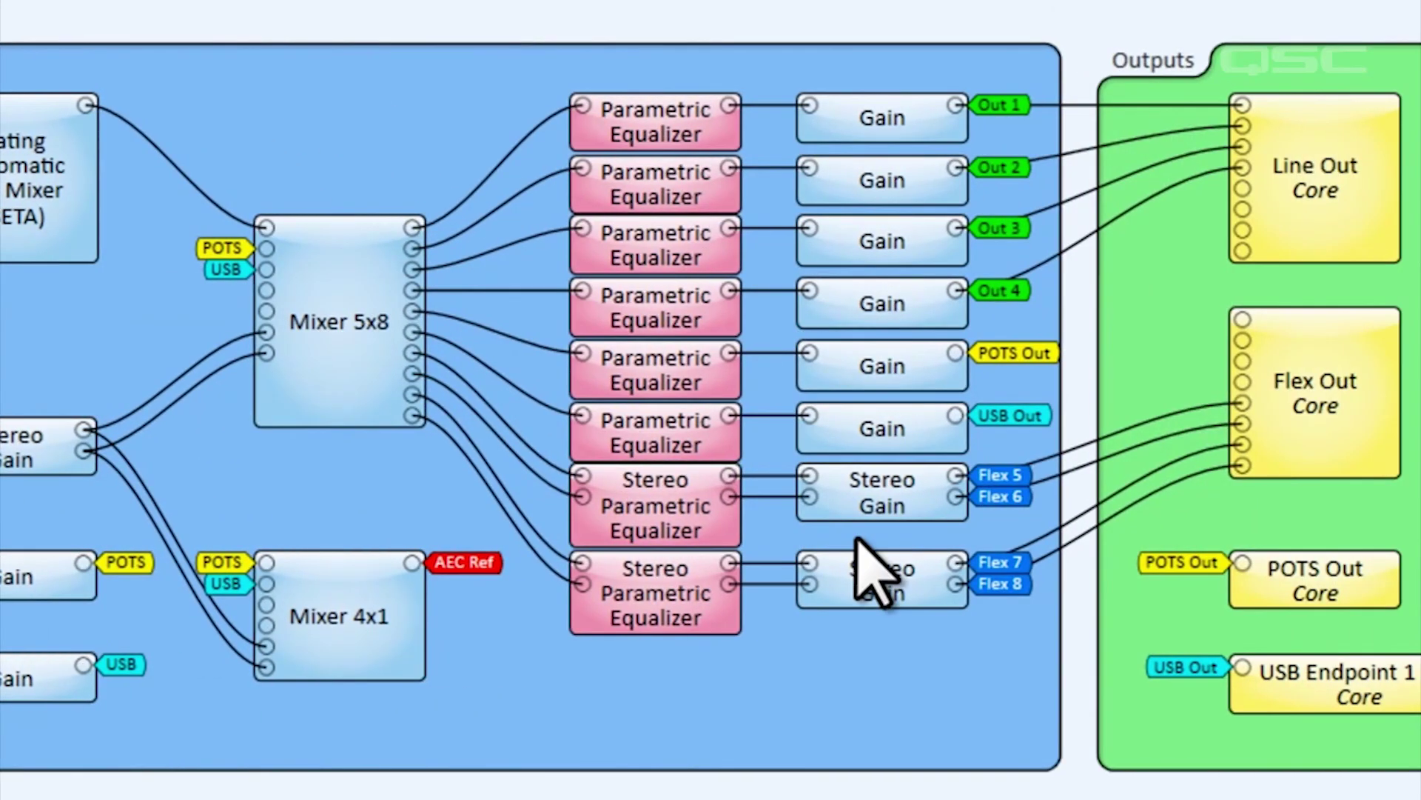
- Delete the Flex 1/2 Stereo Parametric Equalizer and Stereo Gain pair
drag(856, 537, 652, 479)
key(Delete)
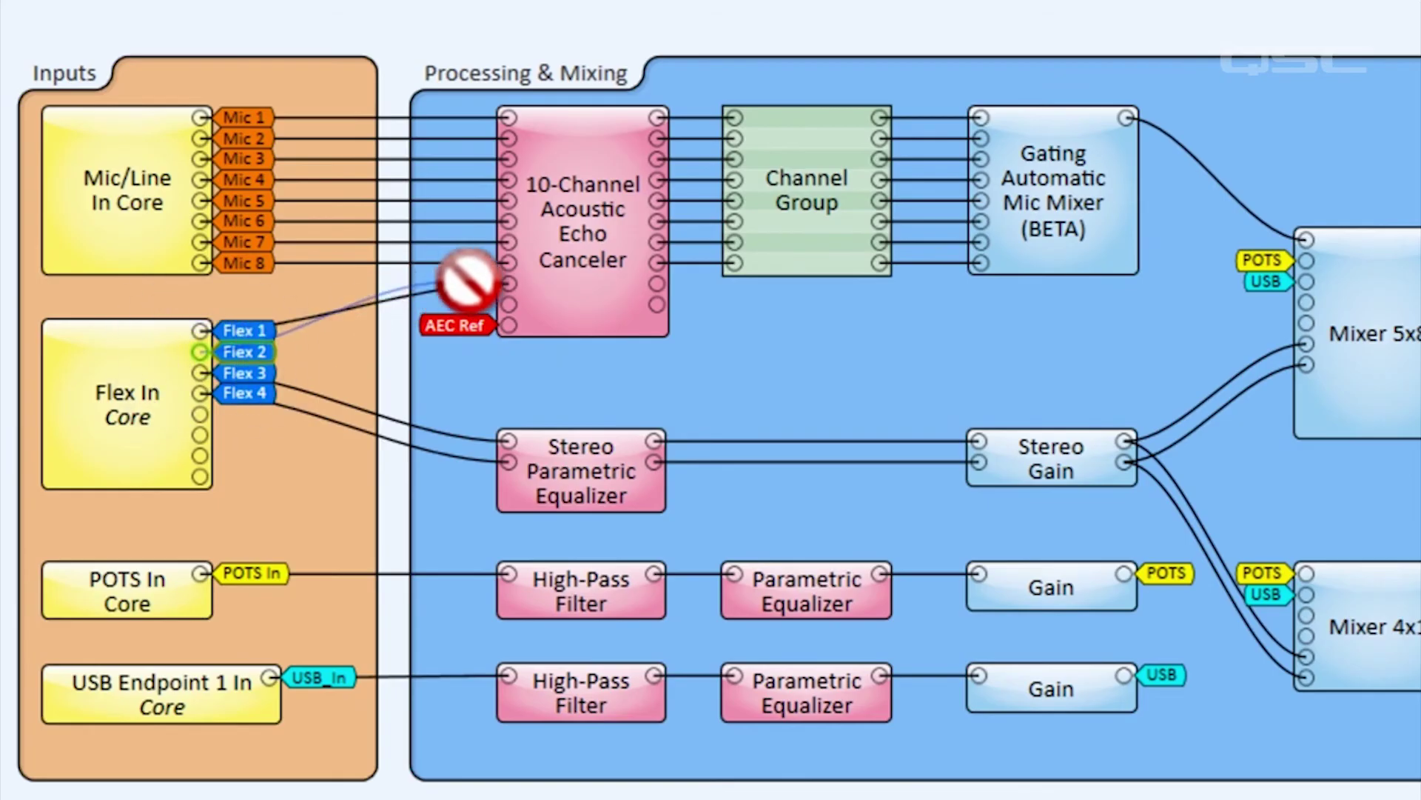
click(832, 222)
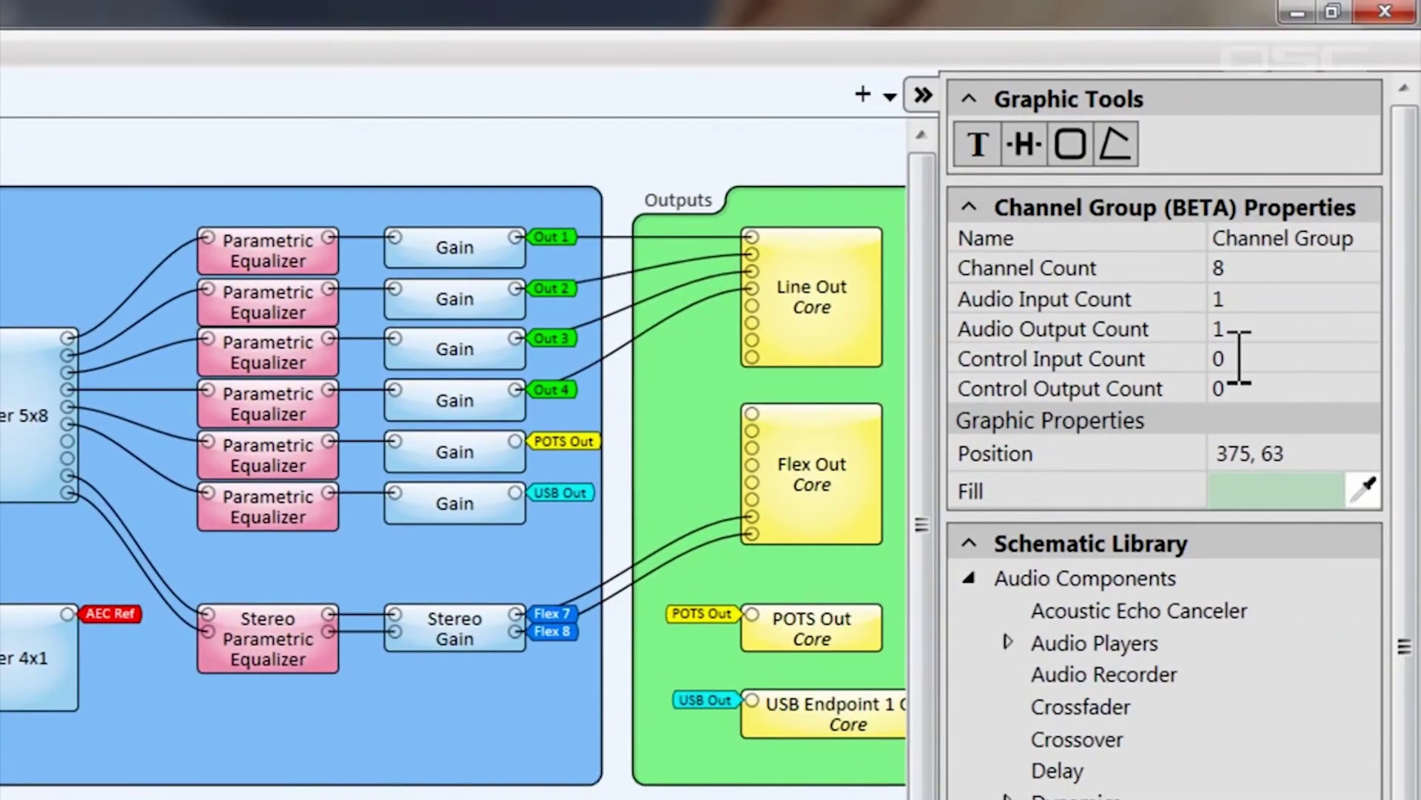
- Set the Channel Group channel count and Gating Automatic Mic Mixer channels both to 10
text(10)
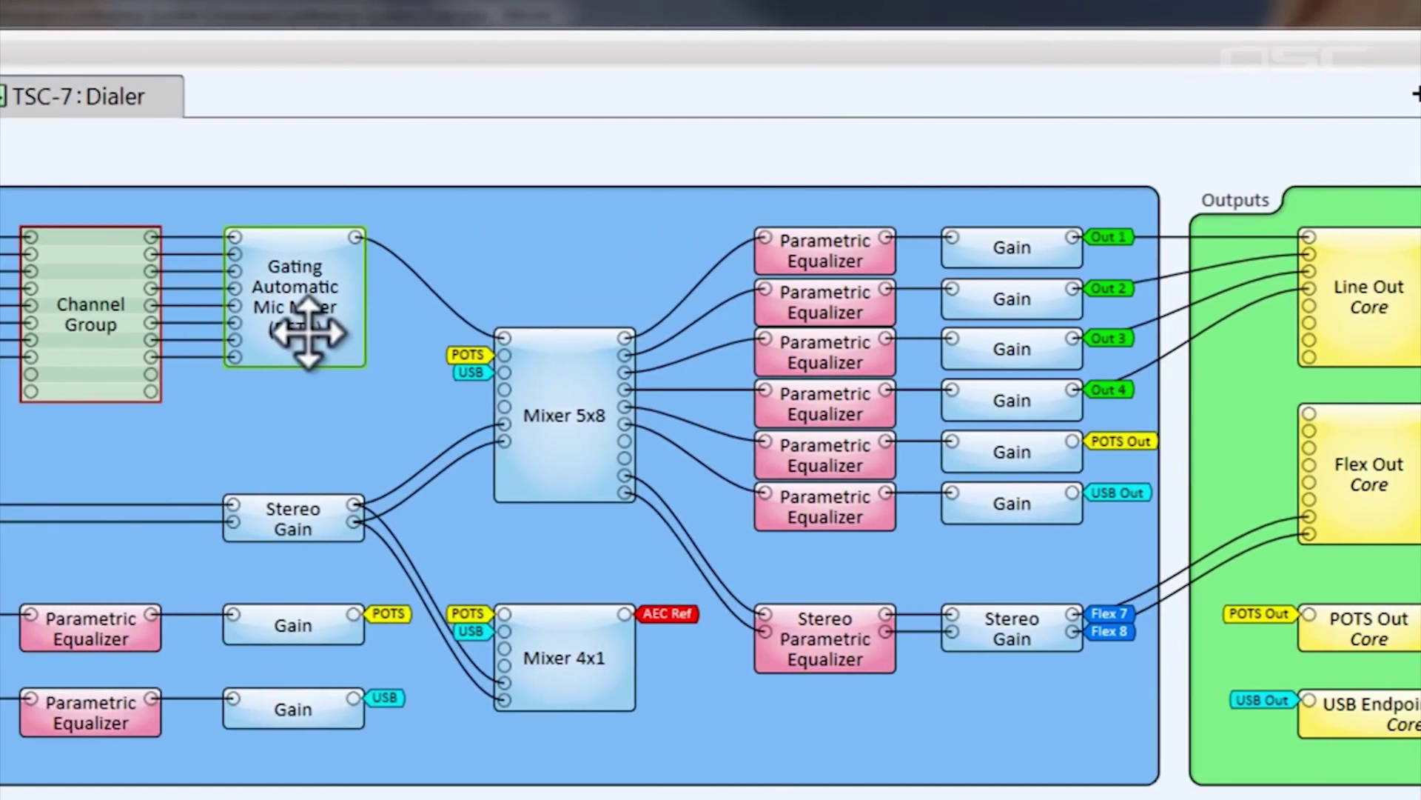
click(308, 329)
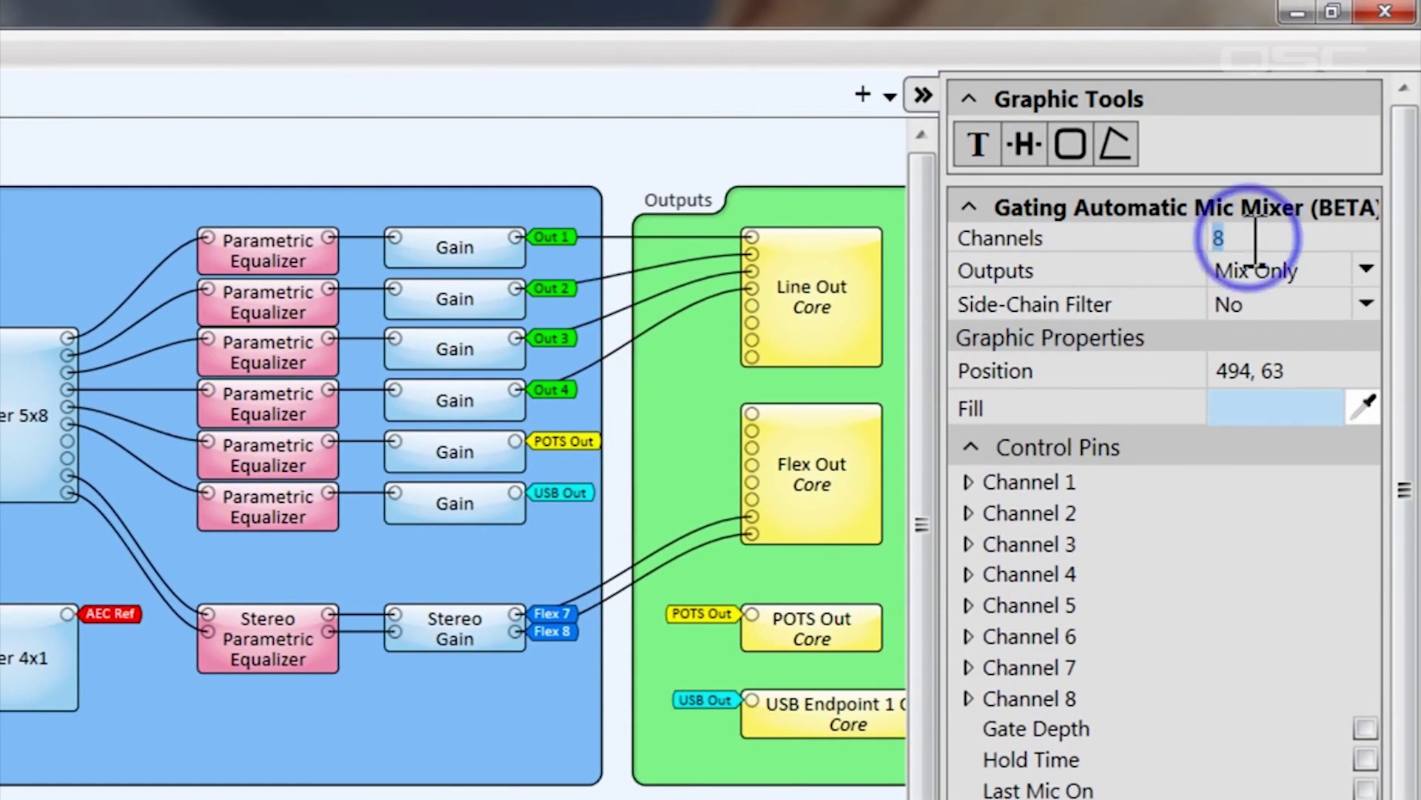
text(10)
key(Return)
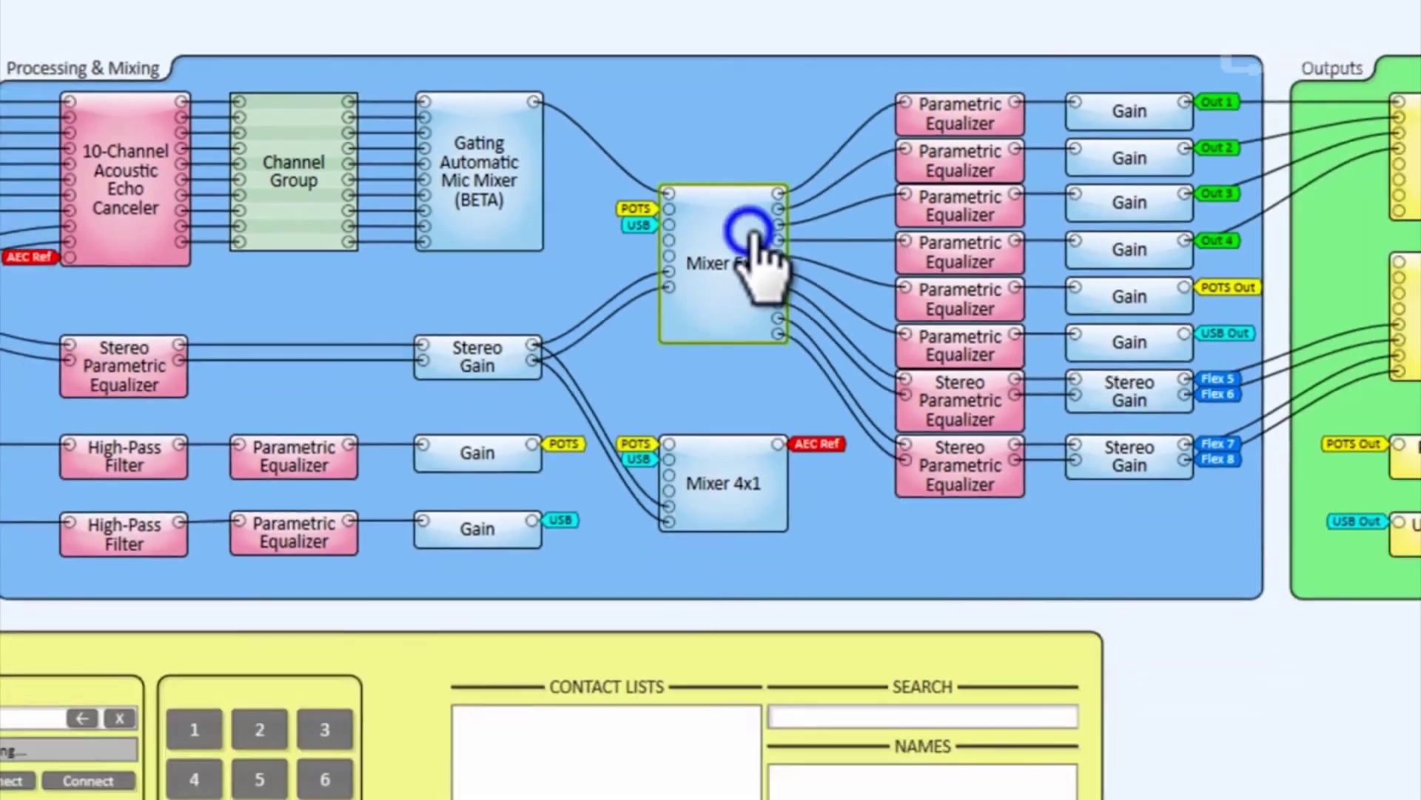
- Raise Mixer 5x8 crosspoints In 2 to Outs 2–4 and In 3 to Out 3 to 0 dB
double_click(751, 232)
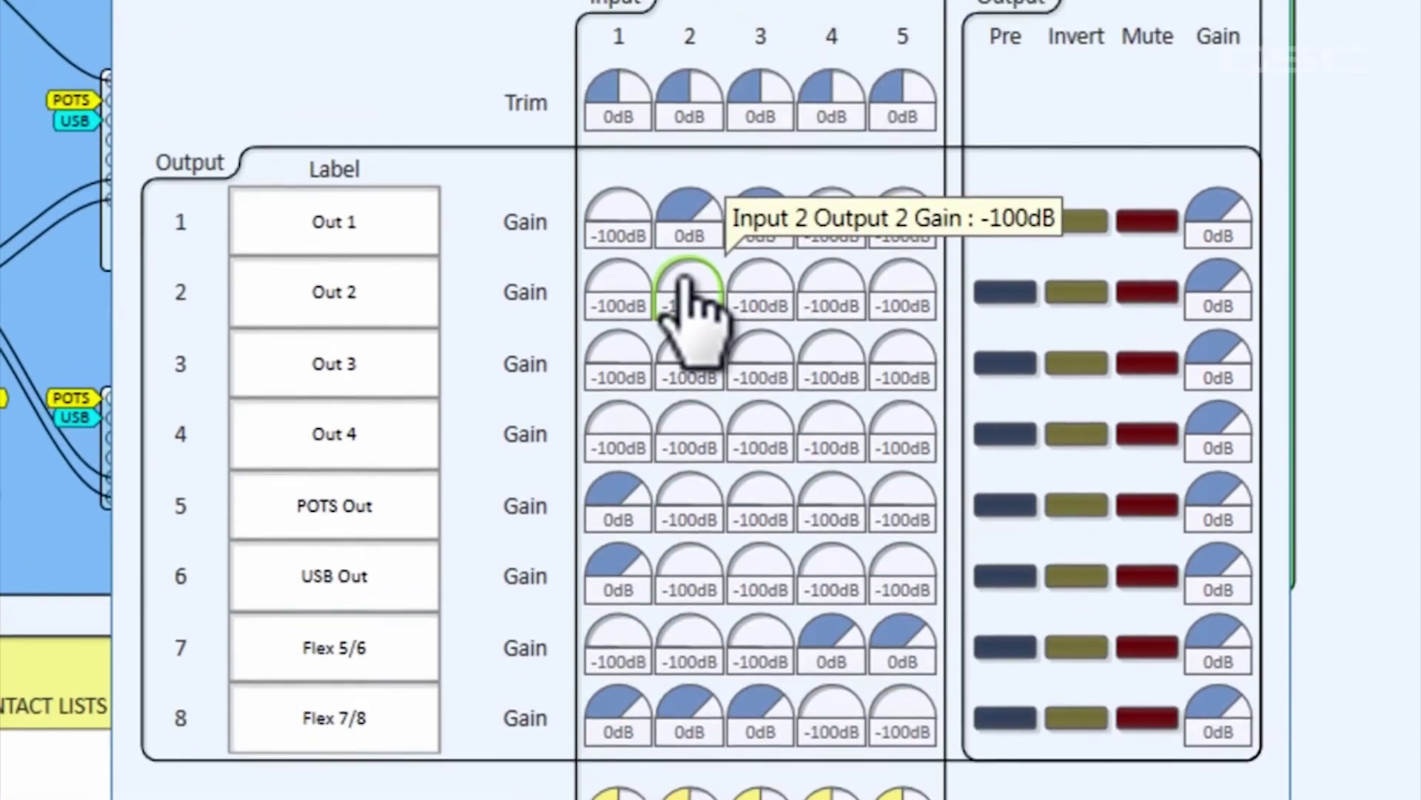
drag(689, 319, 907, 326)
drag(700, 389, 933, 389)
drag(754, 381, 925, 390)
drag(688, 455, 902, 446)
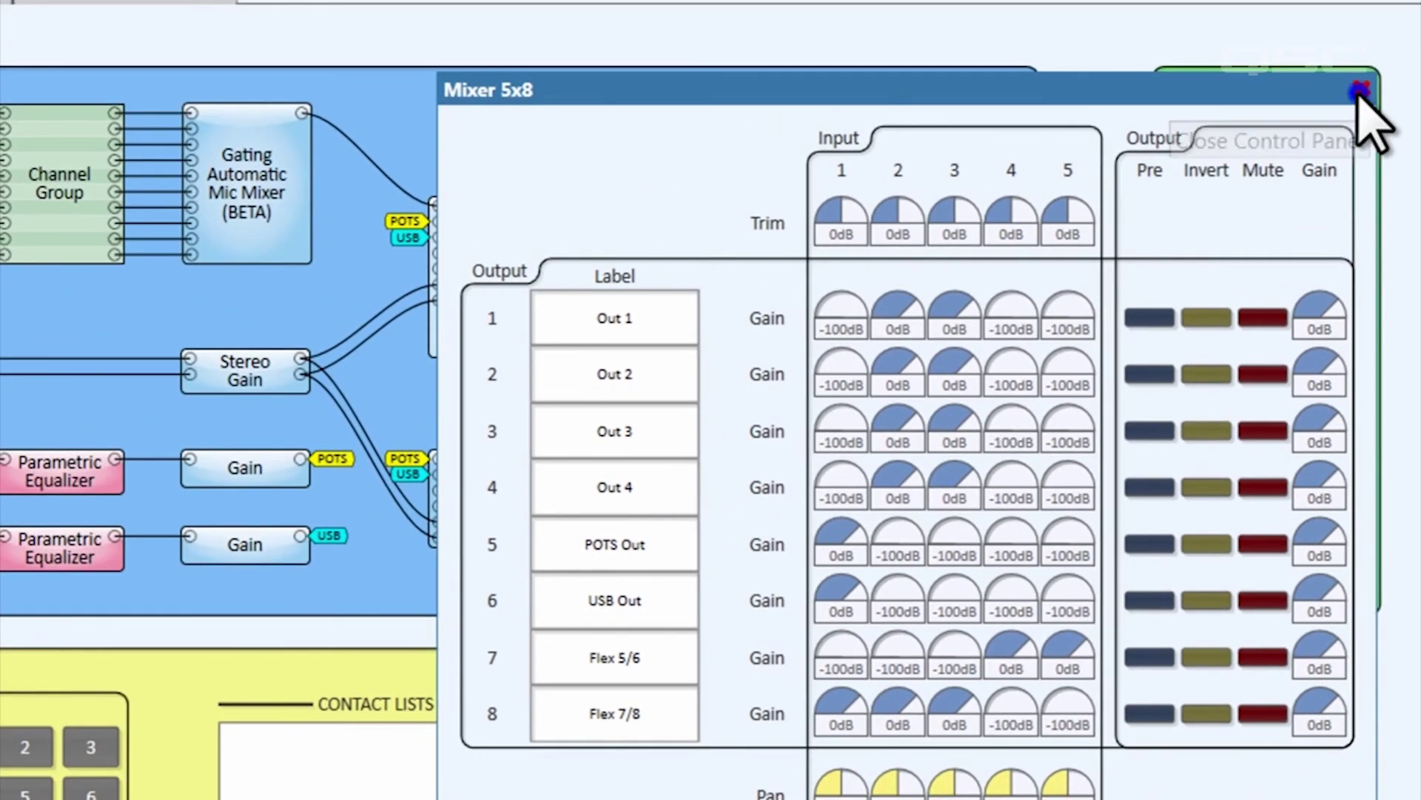
click(1359, 89)
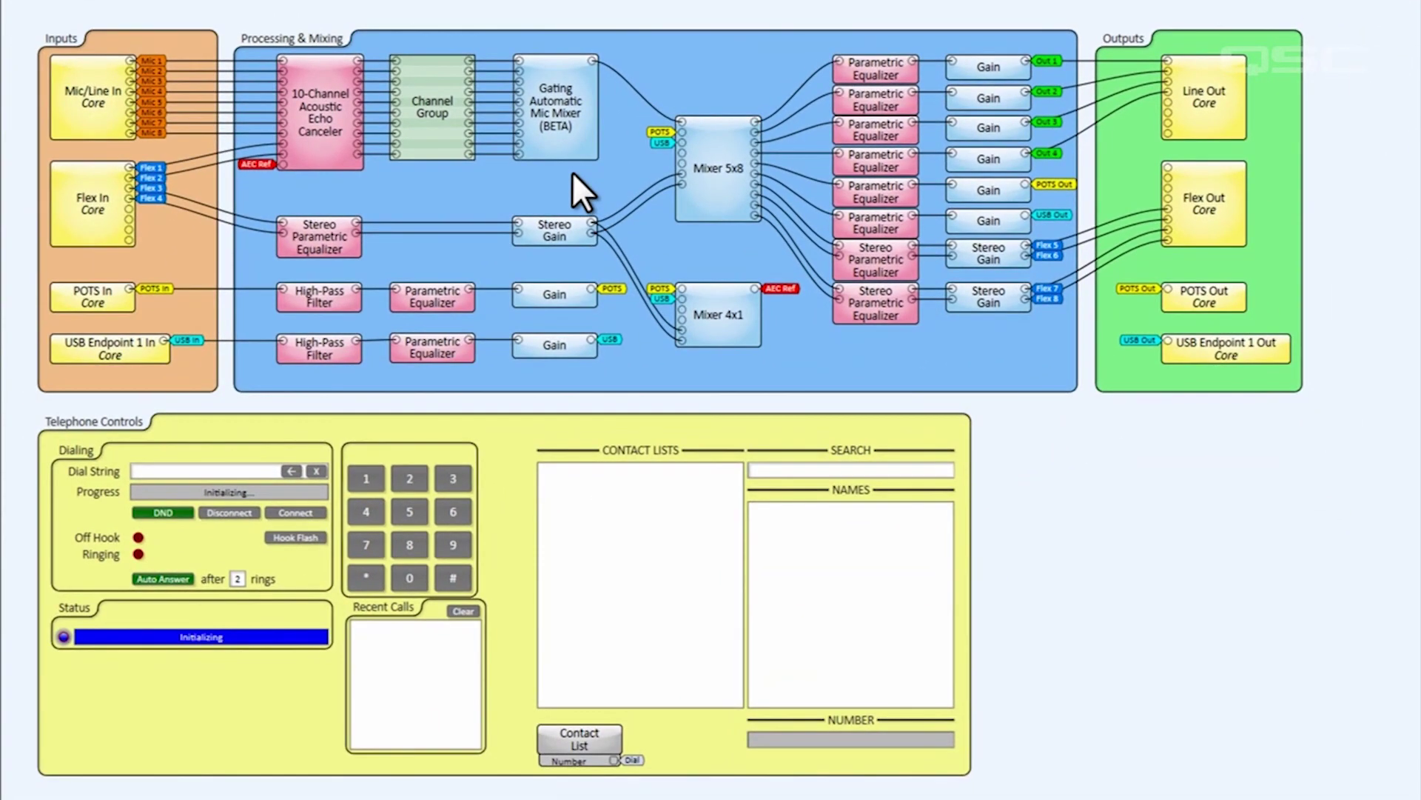